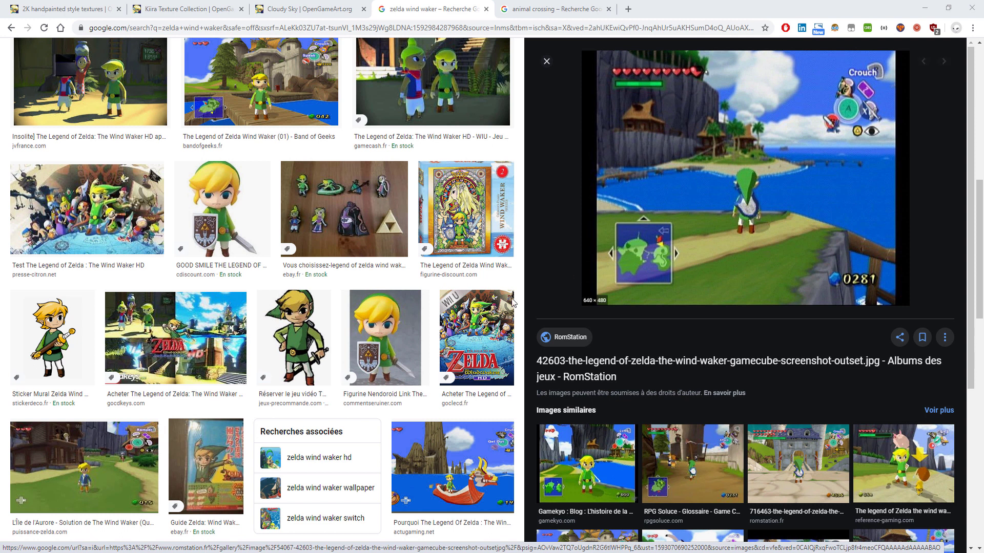
Step: Examine the Zelda Wind Waker image results, enlarging the zelda-ww-33 sailing screenshot and the Band of Geeks screenshot
{"action": "scroll", "coordinate": [499, 440], "scroll_direction": "up", "scroll_amount": 5}
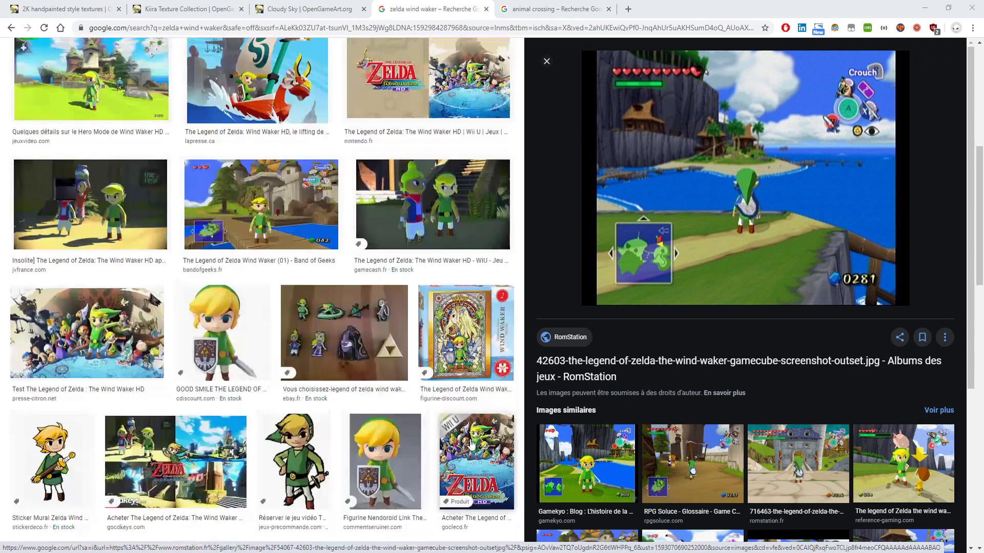
{"action": "scroll", "coordinate": [499, 435], "scroll_direction": "up", "scroll_amount": 2}
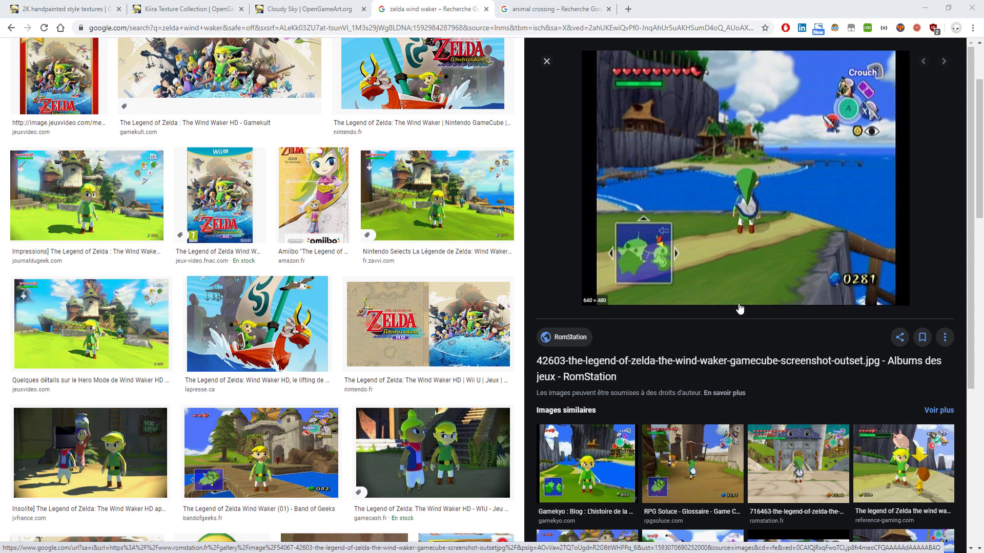
{"action": "scroll", "coordinate": [709, 314], "scroll_direction": "up", "scroll_amount": 3}
{"action": "scroll", "coordinate": [713, 313], "scroll_direction": "up", "scroll_amount": 2}
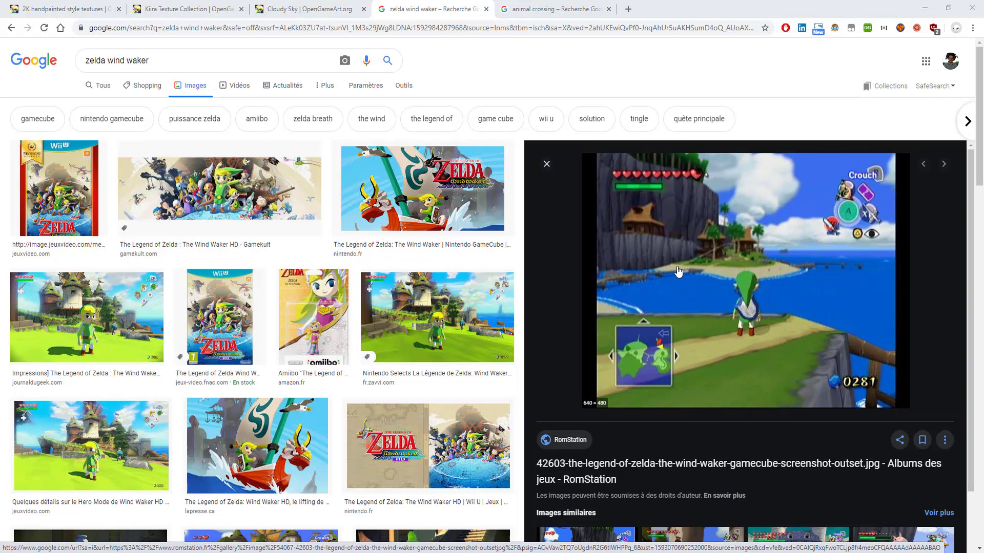
{"action": "scroll", "coordinate": [681, 271], "scroll_direction": "down", "scroll_amount": 6}
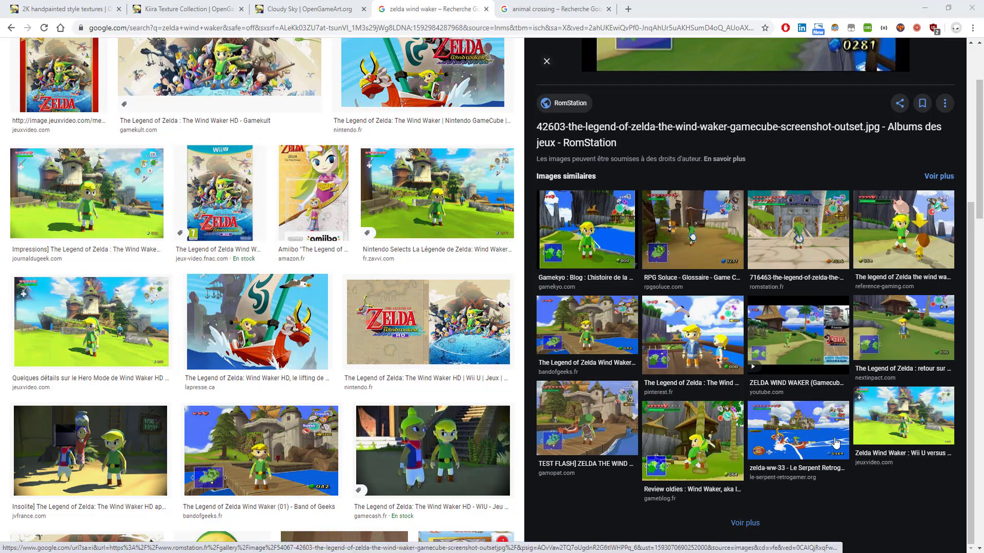
{"action": "left_click", "coordinate": [784, 458]}
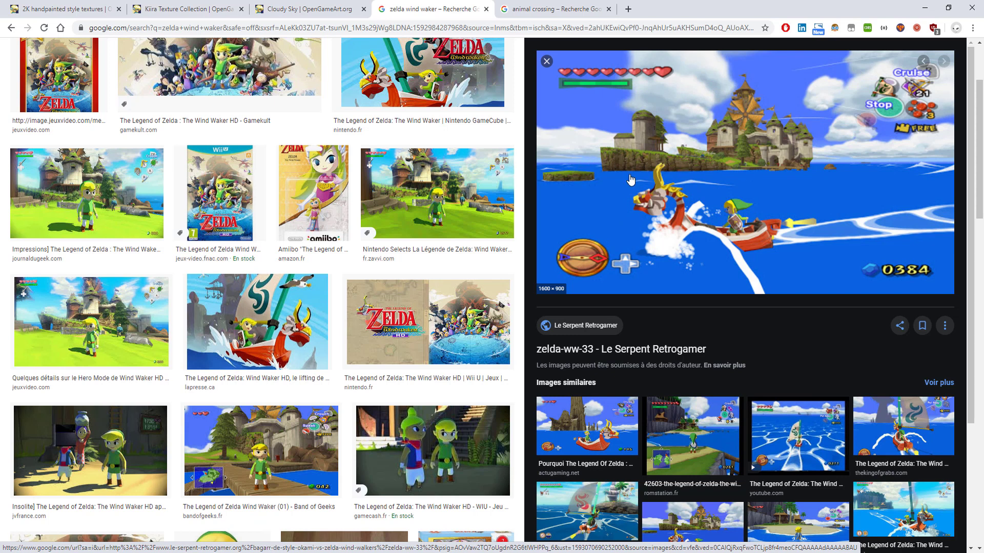
{"action": "scroll", "coordinate": [724, 494], "scroll_direction": "down", "scroll_amount": 2}
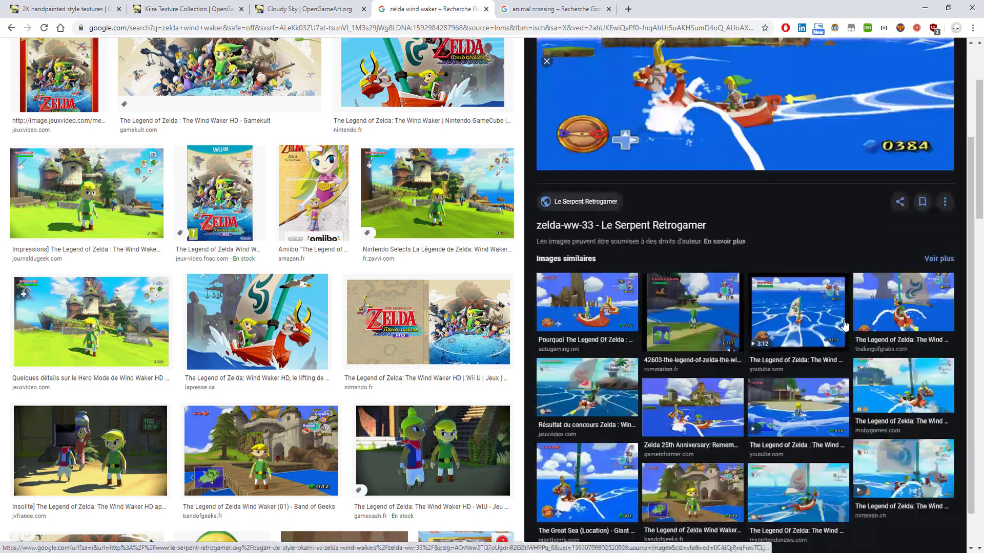
{"action": "left_click", "coordinate": [724, 495]}
{"action": "scroll", "coordinate": [780, 299], "scroll_direction": "up", "scroll_amount": 3}
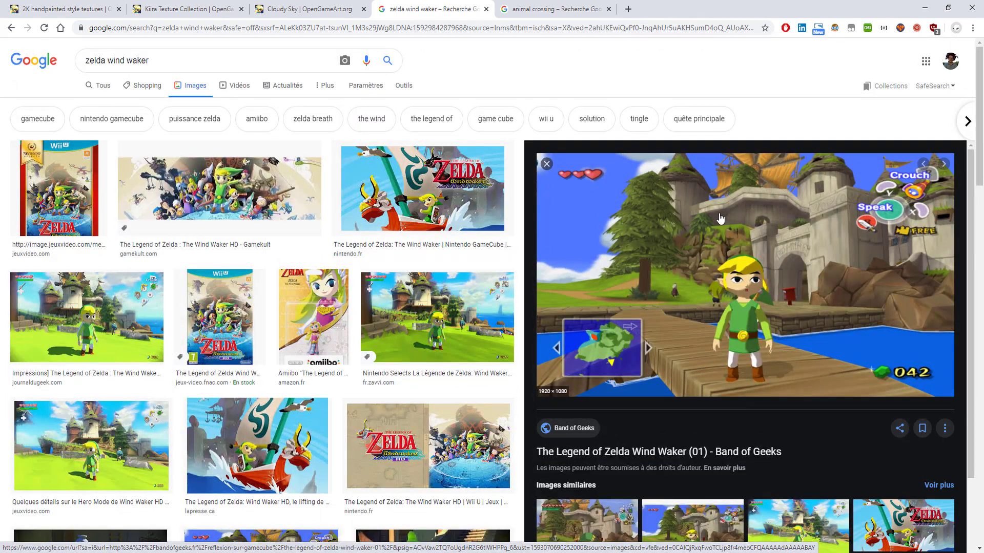
Step: Examine the Animal Crossing image results, enlarging the bridge picture and the "Talking Point" waterfall picture
{"action": "left_click", "coordinate": [553, 9]}
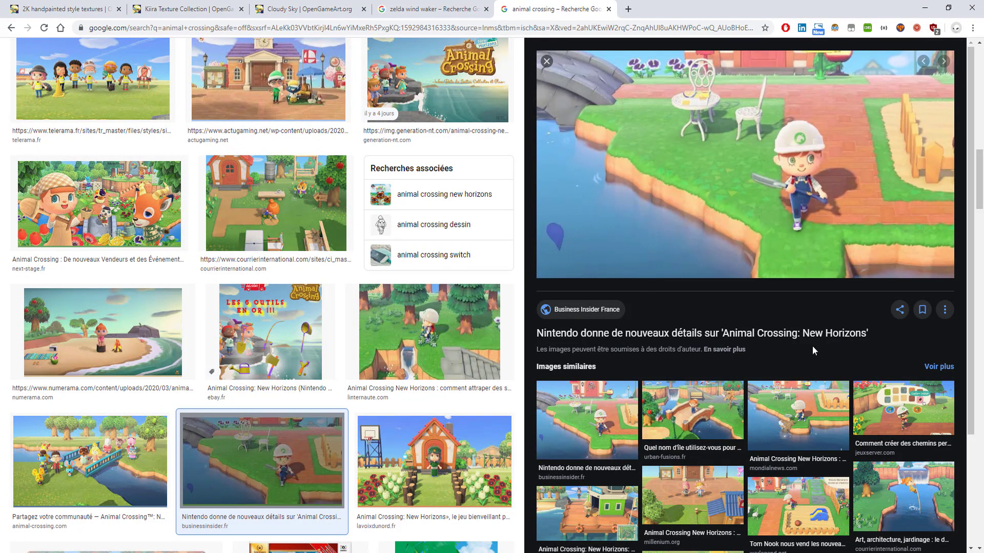
{"action": "scroll", "coordinate": [812, 346], "scroll_direction": "down", "scroll_amount": 2}
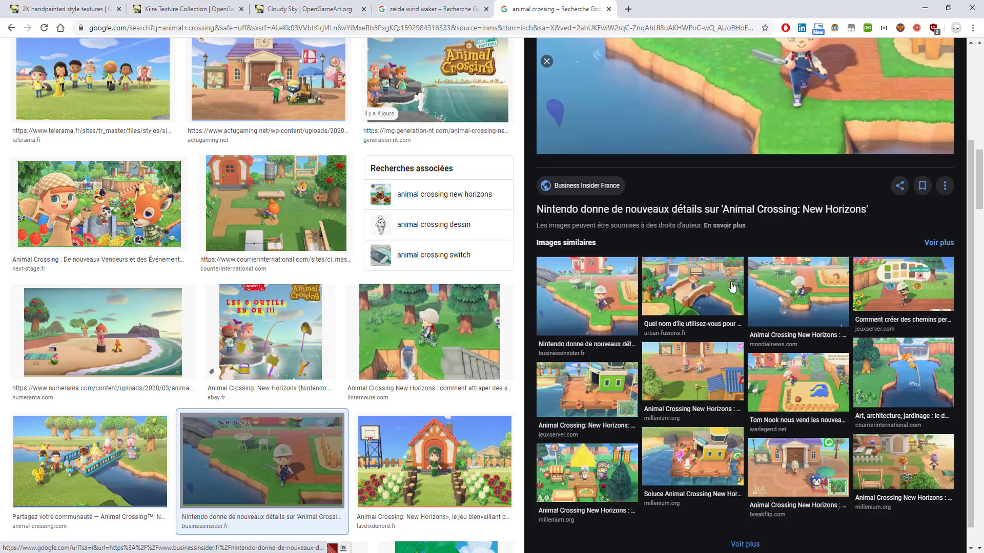
{"action": "left_click", "coordinate": [685, 309]}
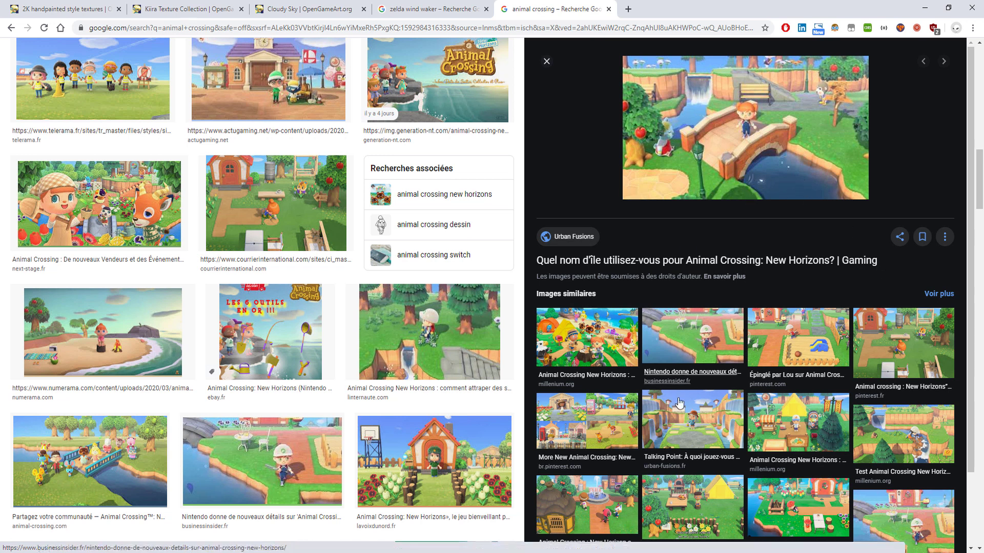
{"action": "left_click", "coordinate": [689, 417]}
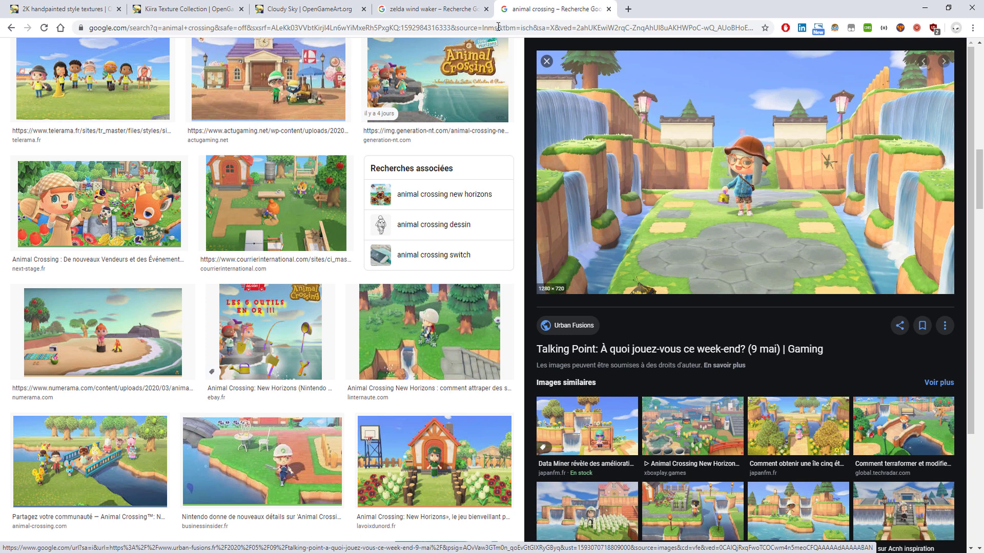
Step: Inspect the enlarged combined preview on the "2K handpainted style textures" page and close it
{"action": "left_click", "coordinate": [436, 11]}
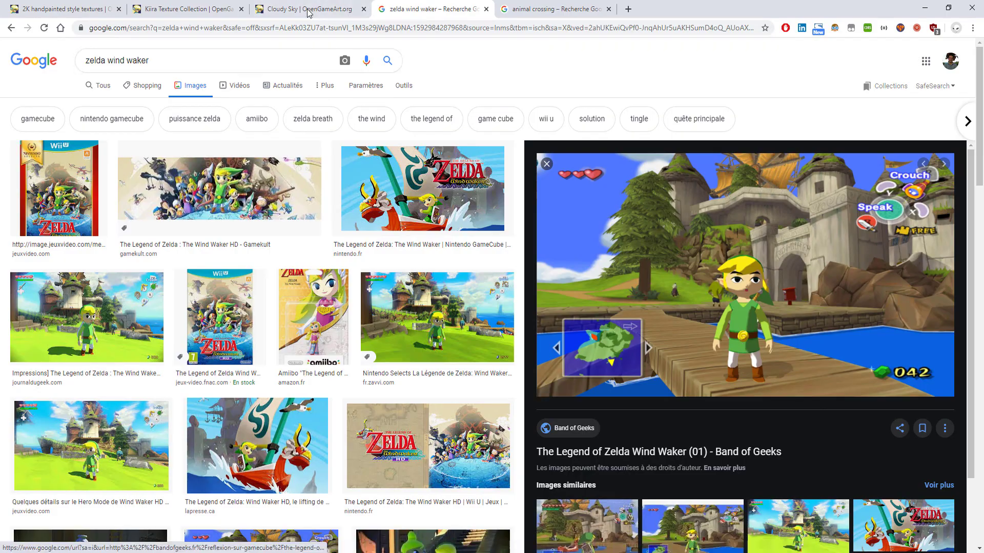
{"action": "left_click", "coordinate": [328, 10]}
{"action": "left_click", "coordinate": [177, 9]}
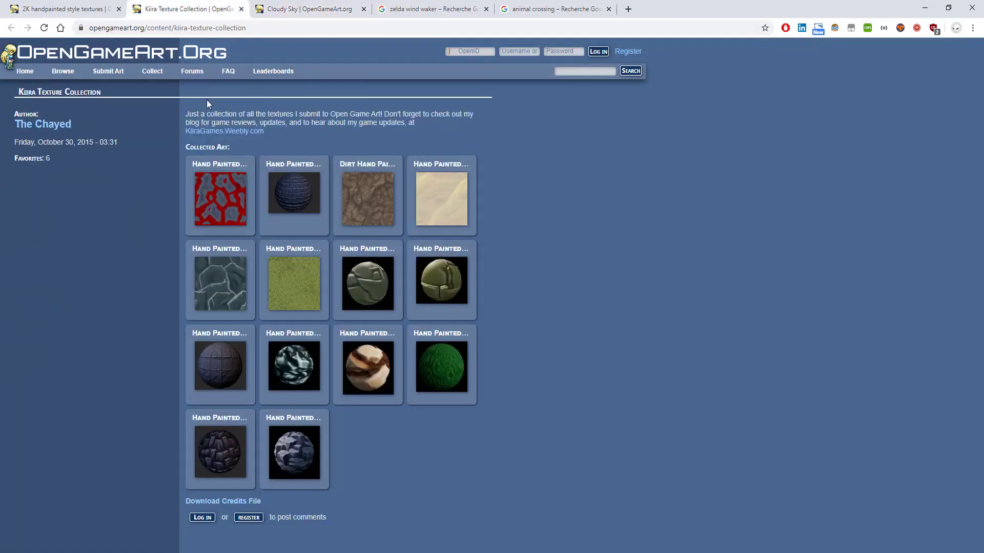
{"action": "left_click", "coordinate": [67, 10]}
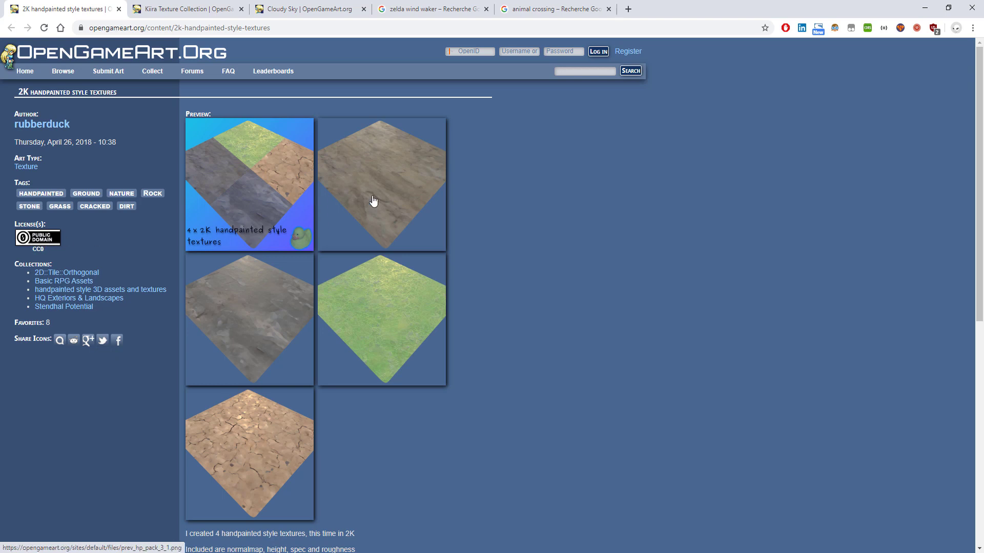
{"action": "left_click", "coordinate": [268, 177]}
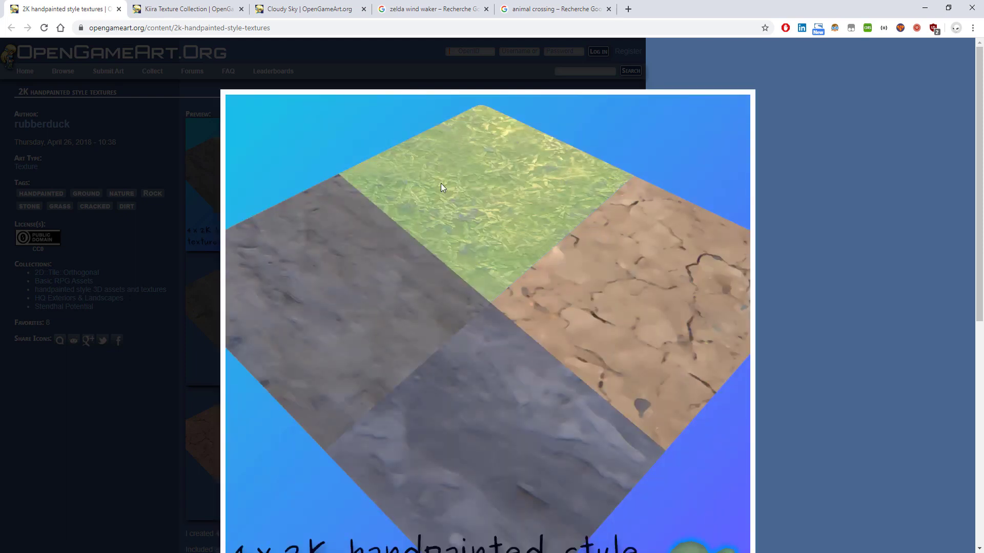
{"action": "mouse_move", "coordinate": [695, 272]}
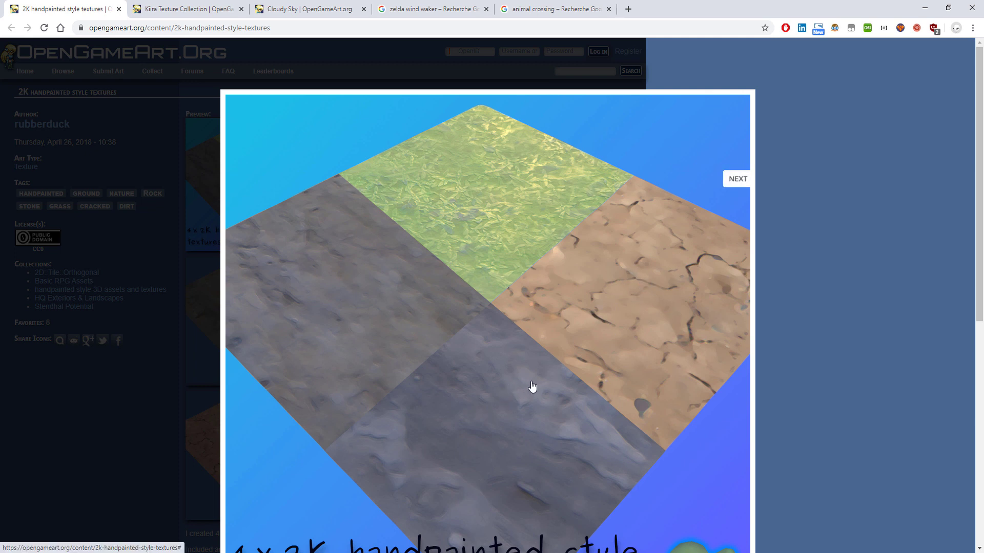
{"action": "left_click", "coordinate": [869, 282]}
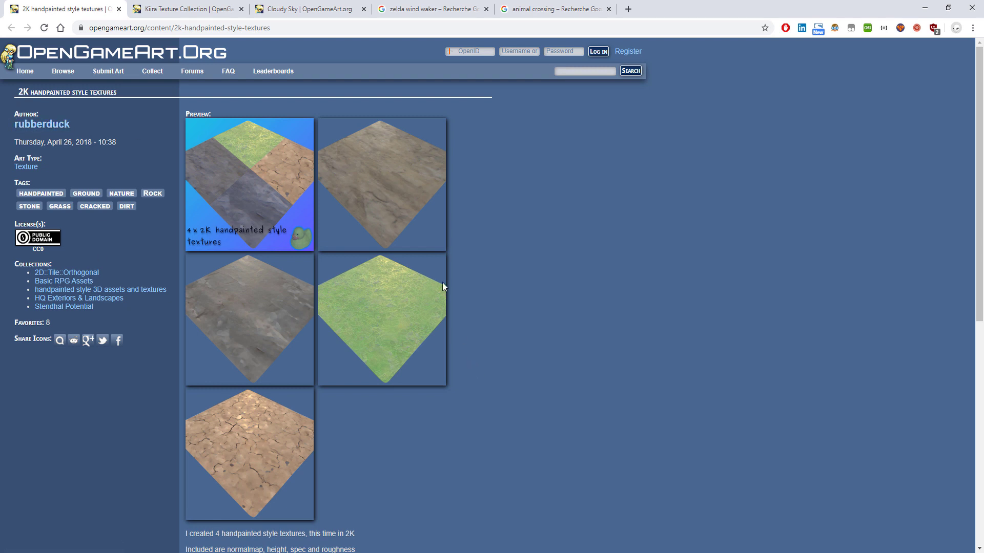
Step: From the Kiira Texture Collection, browse the author's art to page 3 and open the Iceberg hand painted texture
{"action": "left_click", "coordinate": [160, 13]}
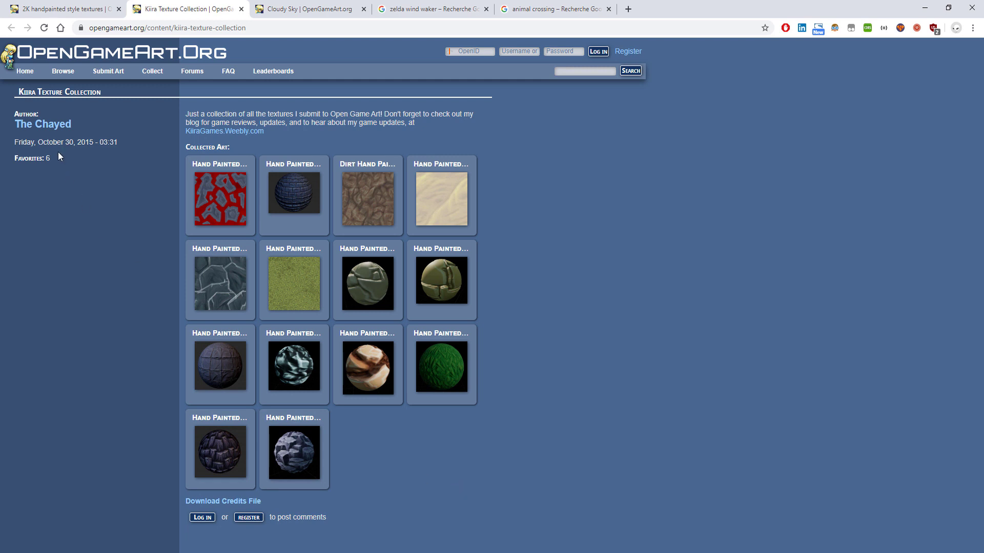
{"action": "middle_click", "coordinate": [48, 126]}
{"action": "left_click", "coordinate": [305, 9]}
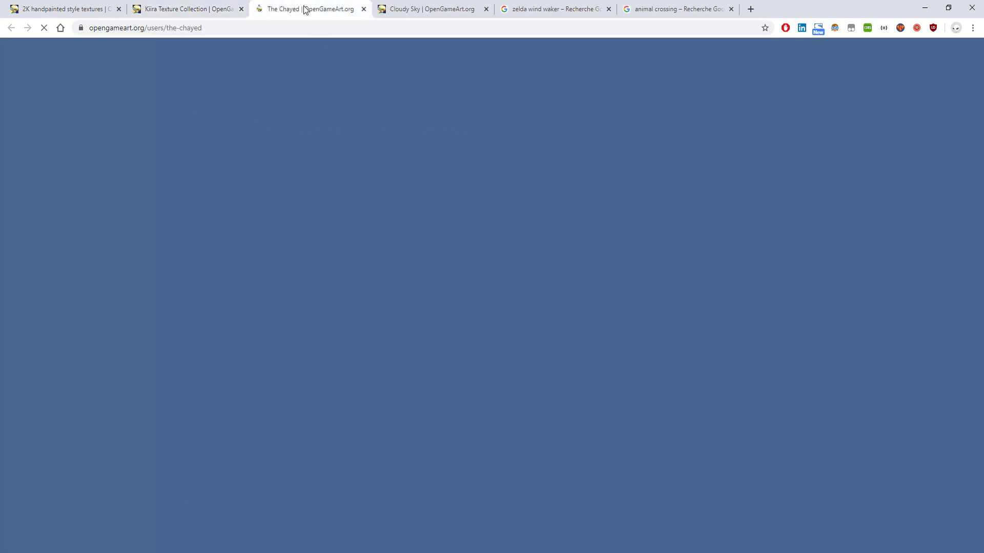
{"action": "left_click", "coordinate": [369, 475]}
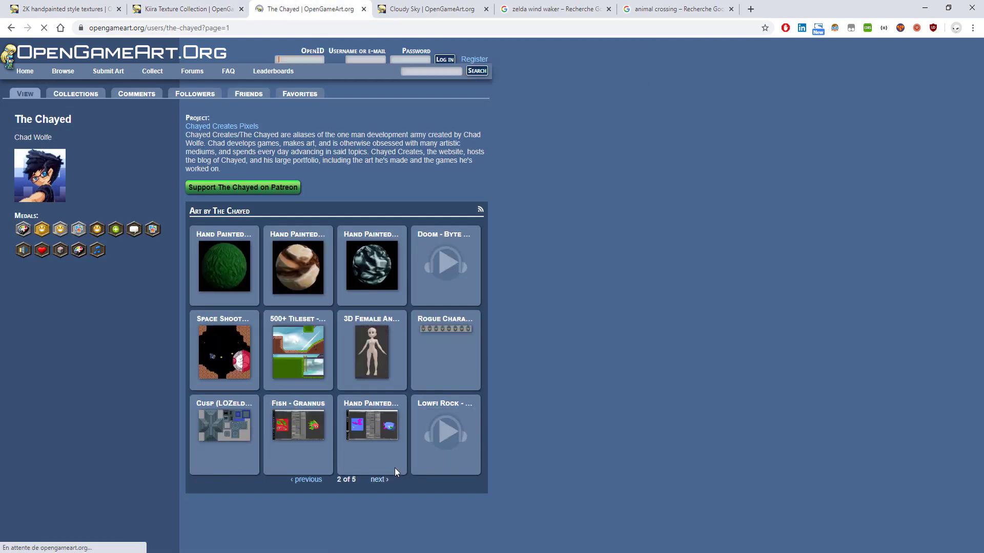
{"action": "left_click", "coordinate": [382, 476]}
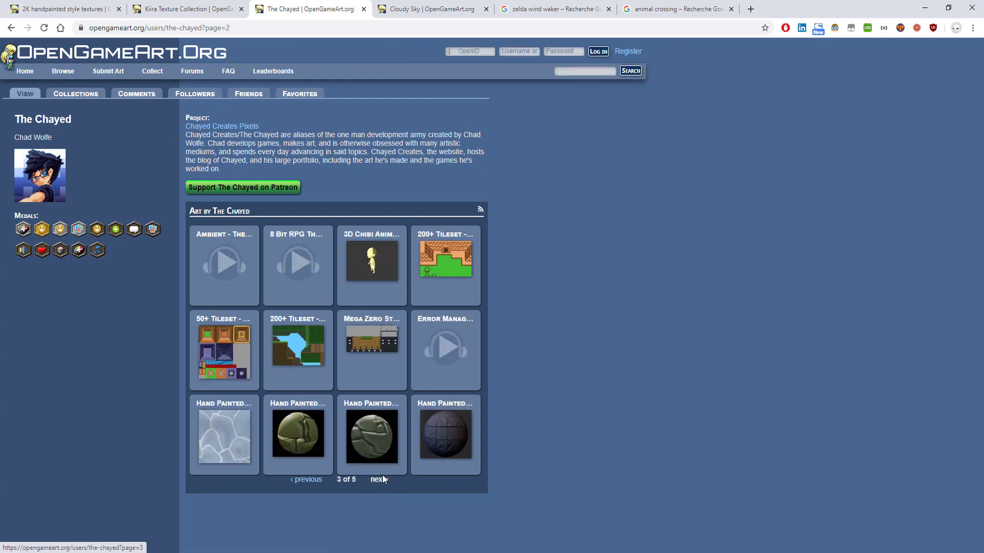
{"action": "left_click", "coordinate": [219, 430]}
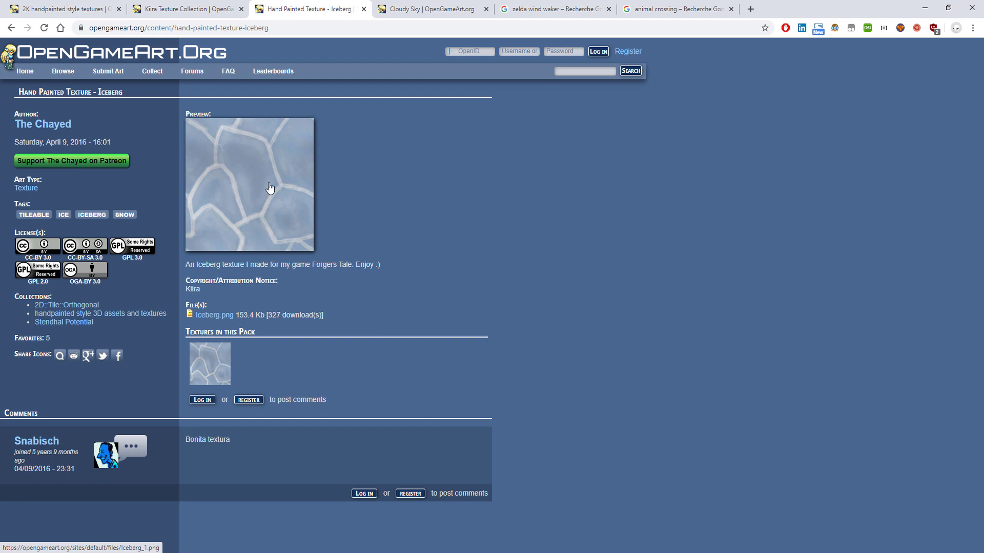
Step: Review the Cloudy Sky page and the other open reference pages, ending on the 2K handpainted style textures
{"action": "left_click", "coordinate": [410, 9]}
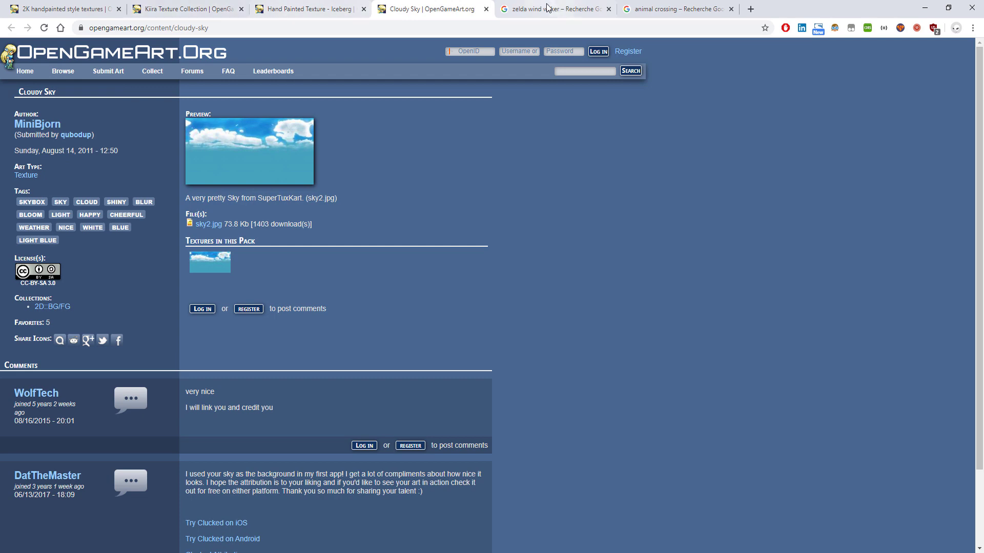
{"action": "left_click", "coordinate": [533, 8]}
{"action": "left_click", "coordinate": [647, 10]}
{"action": "left_click", "coordinate": [409, 9]}
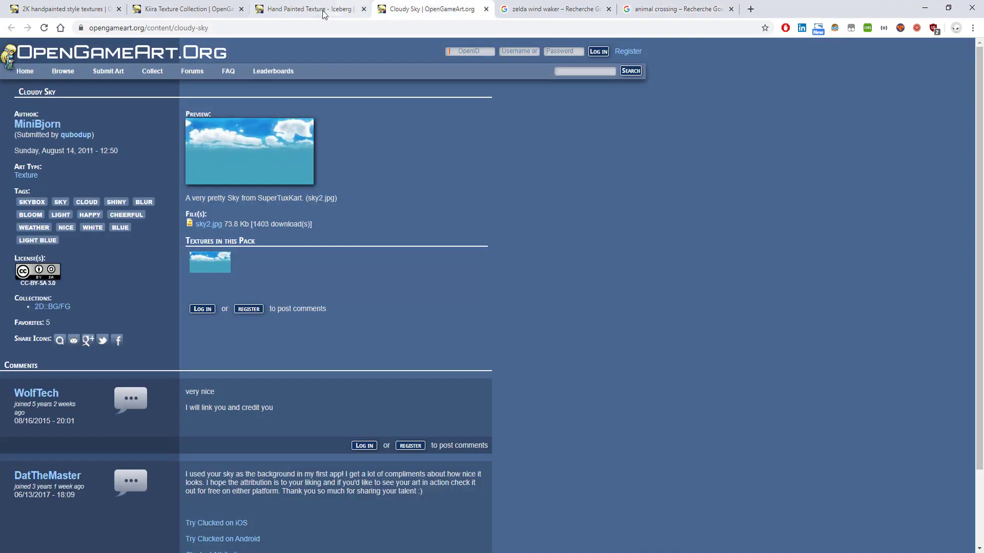
{"action": "left_click", "coordinate": [318, 9]}
{"action": "left_click", "coordinate": [176, 10]}
{"action": "left_click", "coordinate": [90, 12]}
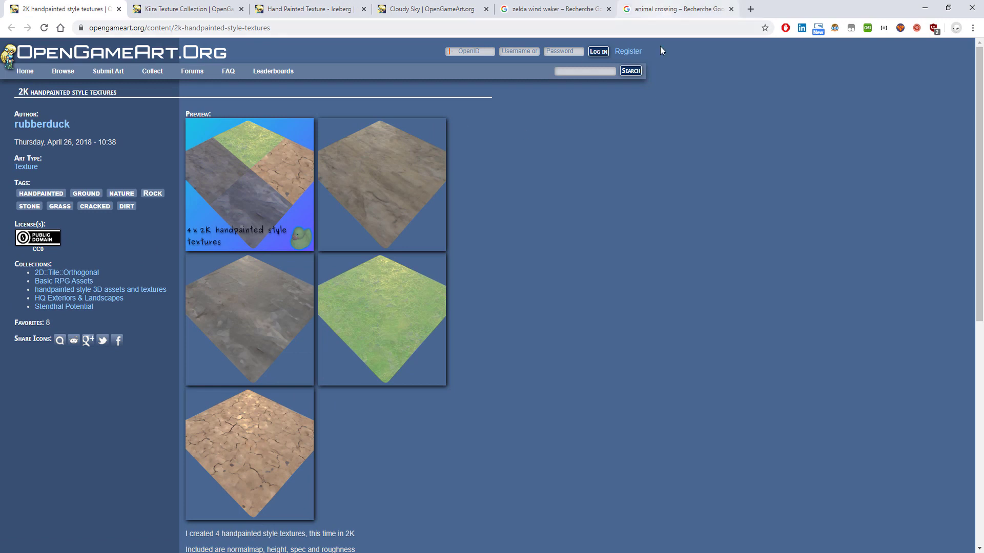
Step: Switch to the dlTextures folder window, place it beside the textures page's sidebar and enlarge its thumbnails
{"action": "key", "text": "alt+Tab"}
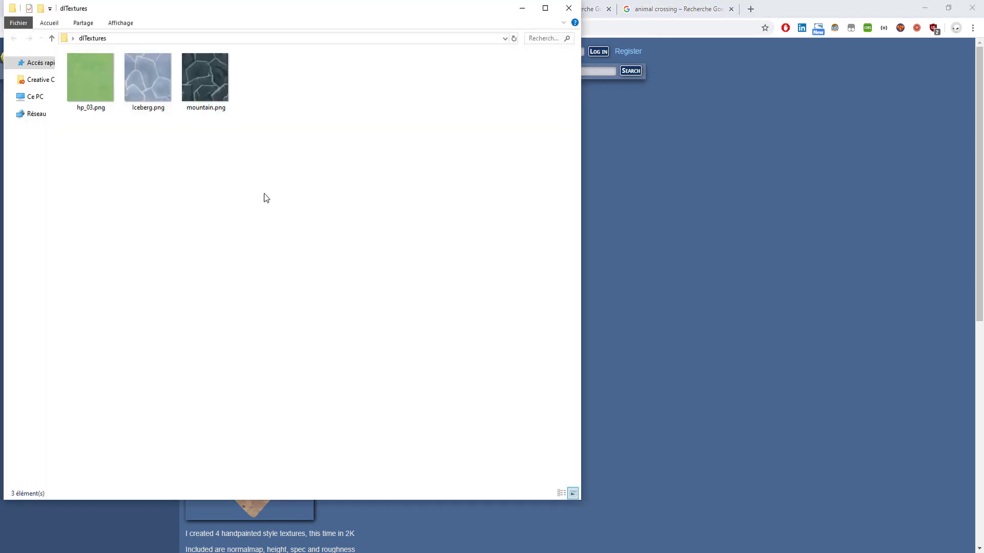
{"action": "left_click_drag", "start_coordinate": [322, 8], "coordinate": [658, 71]}
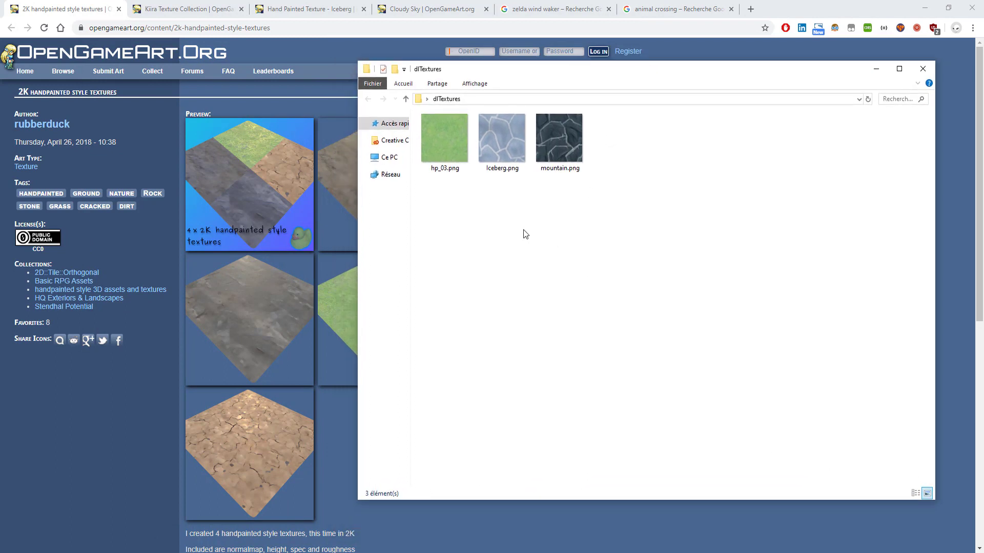
{"action": "scroll", "coordinate": [479, 218], "scroll_direction": "up", "scroll_amount": 3}
{"action": "scroll", "coordinate": [513, 221], "scroll_direction": "up", "scroll_amount": 1}
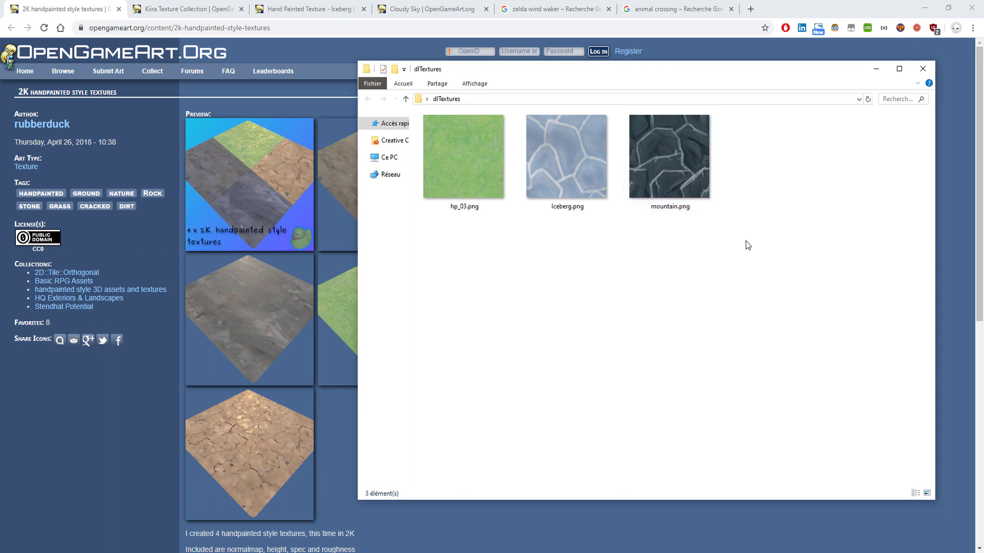
{"action": "left_click_drag", "start_coordinate": [652, 78], "coordinate": [681, 113]}
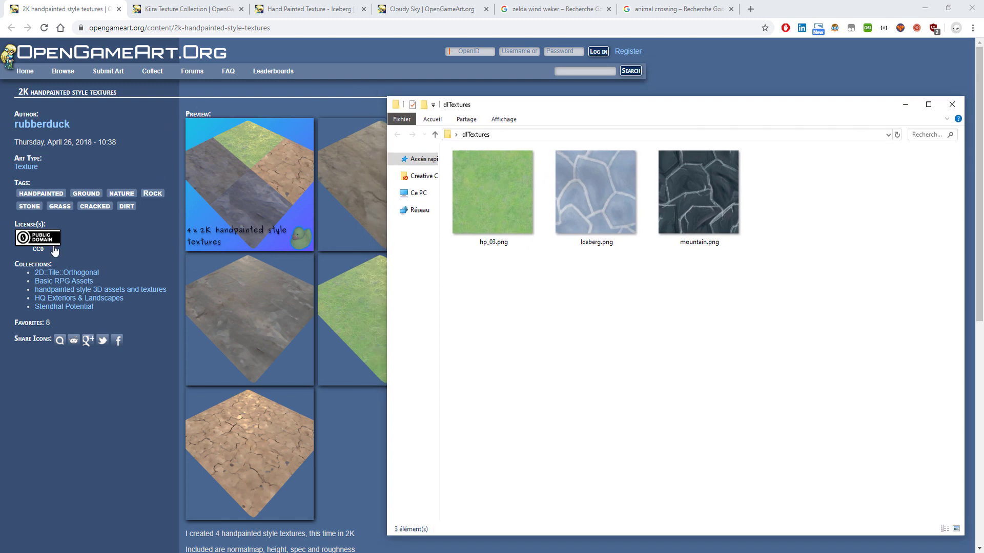
{"action": "left_click_drag", "start_coordinate": [471, 287], "coordinate": [723, 195]}
{"action": "left_click_drag", "start_coordinate": [729, 274], "coordinate": [465, 176]}
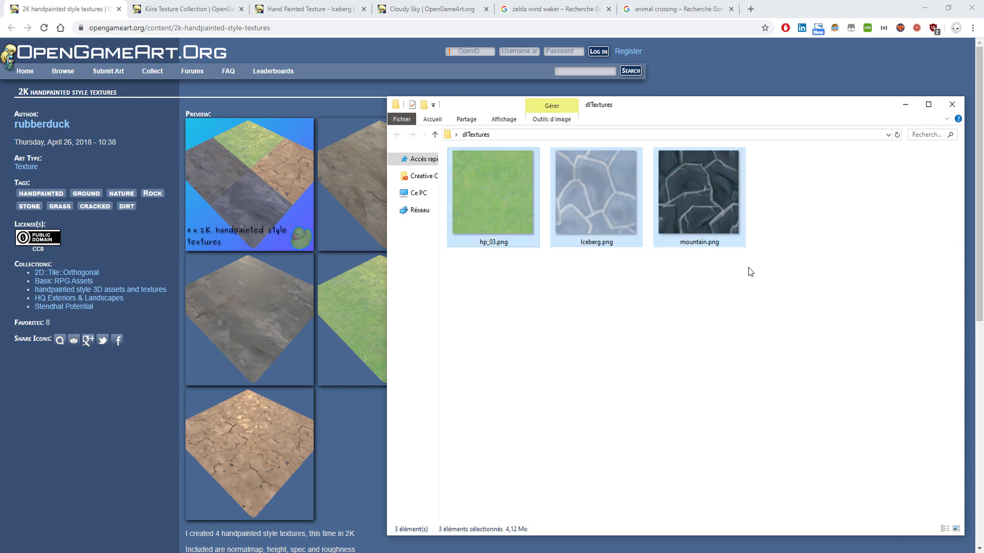
{"action": "left_click_drag", "start_coordinate": [806, 288], "coordinate": [450, 149]}
{"action": "left_click", "coordinate": [782, 268]}
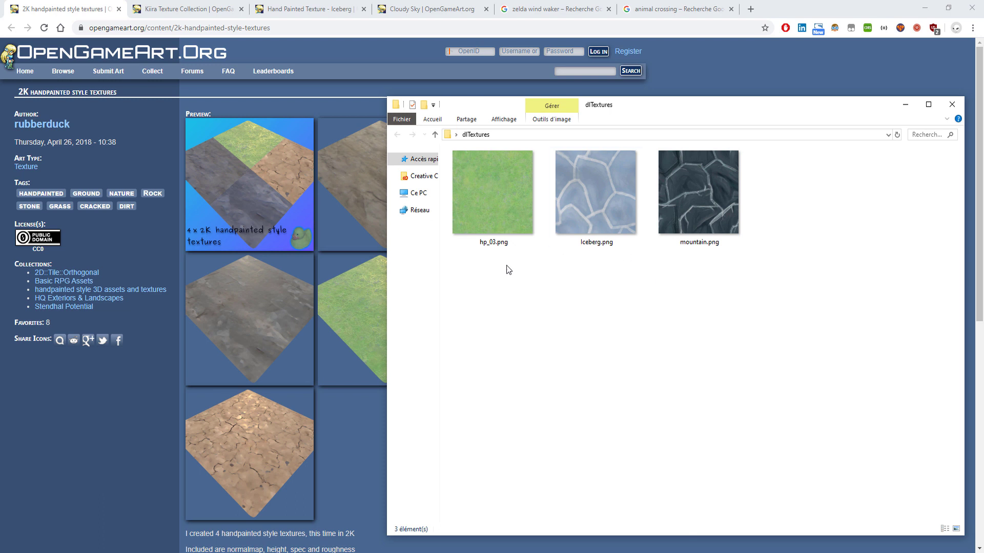
Step: Open hp_03.png, Iceberg.png and mountain.png from the dlTextures folder in Photoshop for a closer look at the mountain texture
{"action": "left_click_drag", "start_coordinate": [485, 280], "coordinate": [734, 215]}
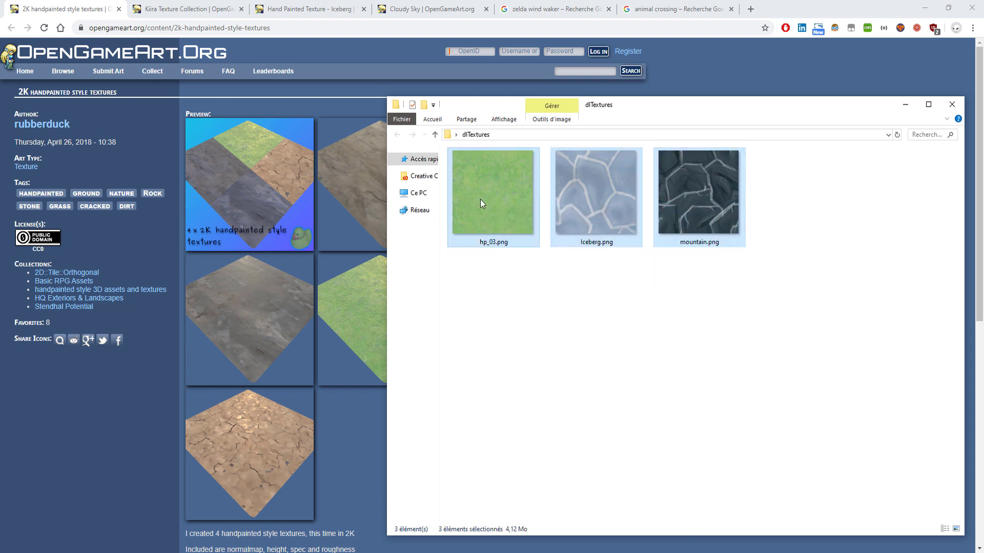
{"action": "left_click_drag", "start_coordinate": [497, 210], "coordinate": [342, 224]}
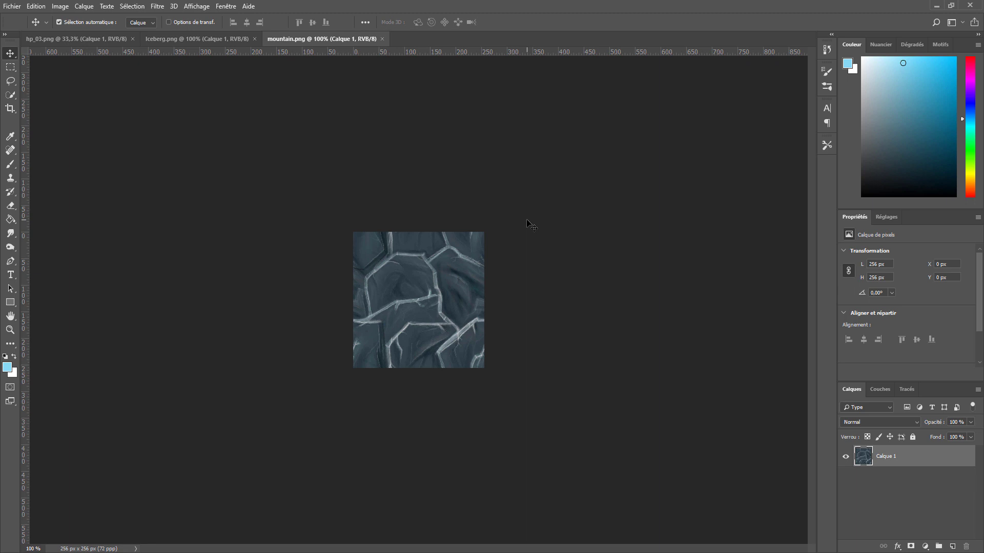
{"action": "left_click", "coordinate": [9, 330]}
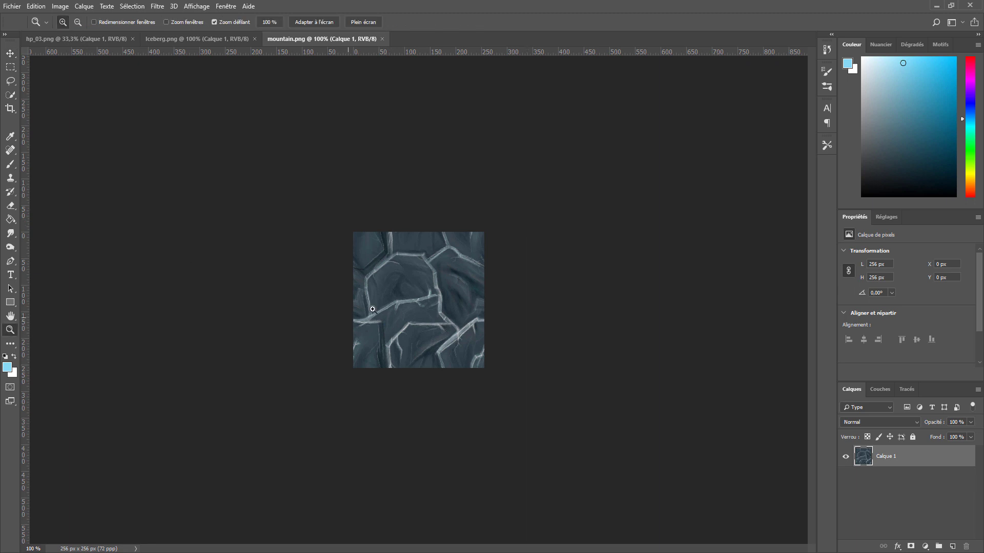
{"action": "left_click_drag", "start_coordinate": [405, 307], "coordinate": [405, 306]}
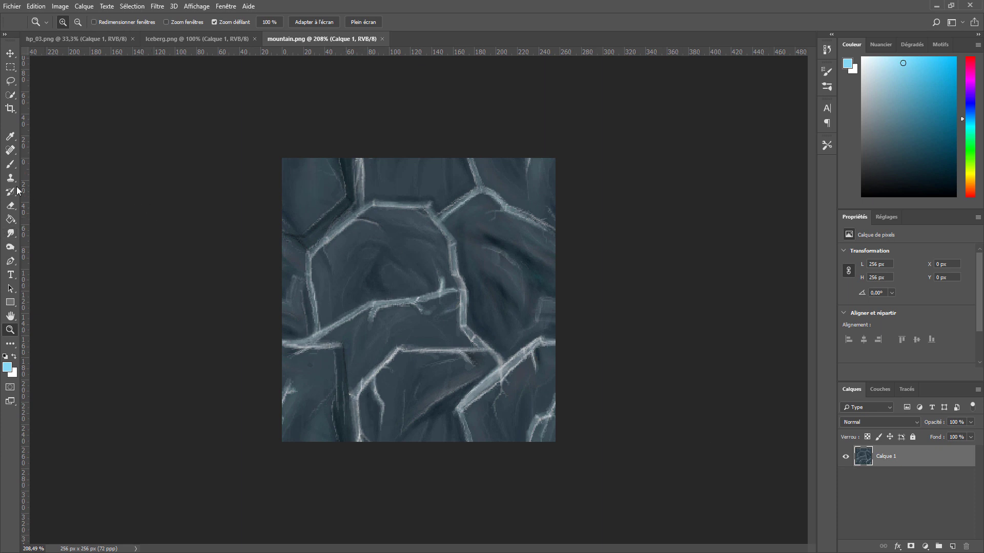
Step: Try the Burn tool on the mountain texture, and lighten the whole texture with the Dodge tool on midtones at 50% exposure instead
{"action": "left_click", "coordinate": [10, 246]}
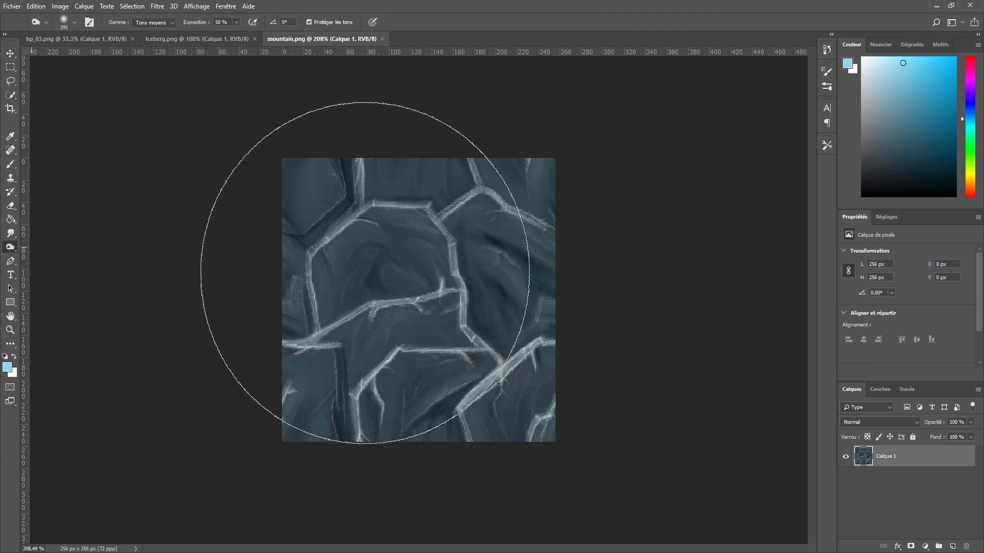
{"action": "mouse_move", "coordinate": [340, 285]}
{"action": "left_mouse_down"}
{"action": "mouse_move", "coordinate": [363, 230]}
{"action": "mouse_move", "coordinate": [28, 265]}
{"action": "left_mouse_up"}
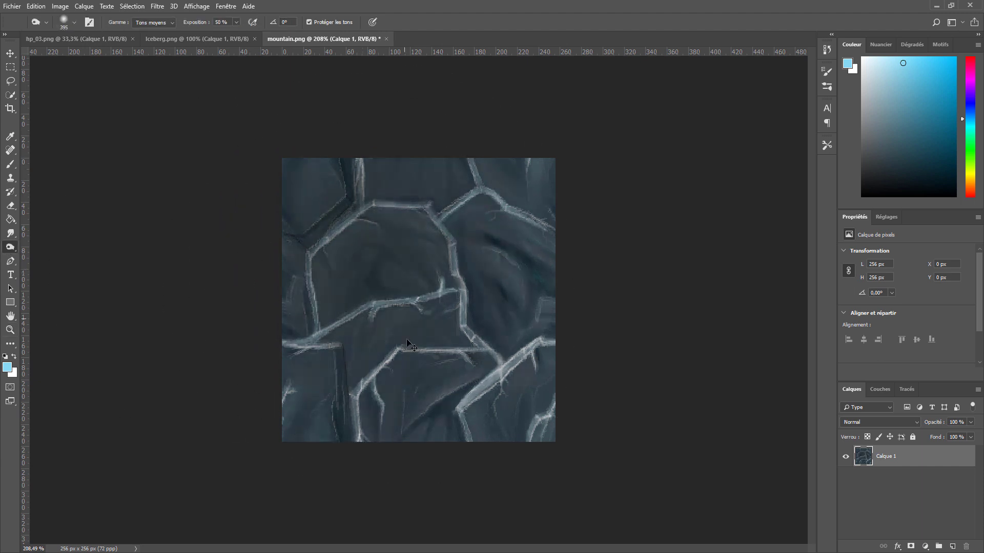
{"action": "right_click", "coordinate": [10, 246]}
{"action": "left_click", "coordinate": [54, 247]}
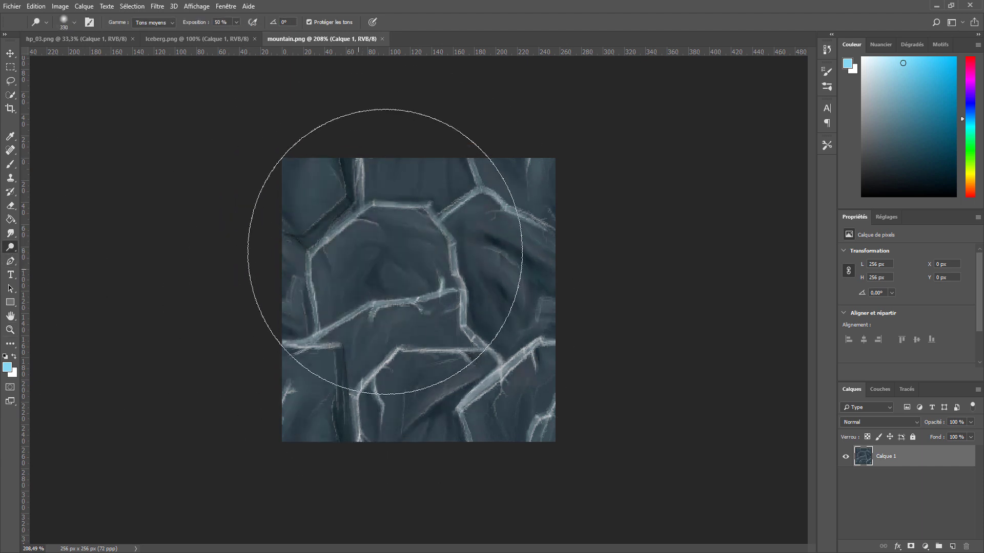
{"action": "mouse_move", "coordinate": [363, 242]}
{"action": "left_mouse_down"}
{"action": "mouse_move", "coordinate": [498, 324]}
{"action": "mouse_move", "coordinate": [407, 208]}
{"action": "mouse_move", "coordinate": [302, 249]}
{"action": "mouse_move", "coordinate": [514, 424]}
{"action": "mouse_move", "coordinate": [558, 347]}
{"action": "mouse_move", "coordinate": [476, 213]}
{"action": "mouse_move", "coordinate": [316, 171]}
{"action": "mouse_move", "coordinate": [352, 378]}
{"action": "mouse_move", "coordinate": [347, 408]}
{"action": "mouse_move", "coordinate": [492, 344]}
{"action": "left_mouse_up"}
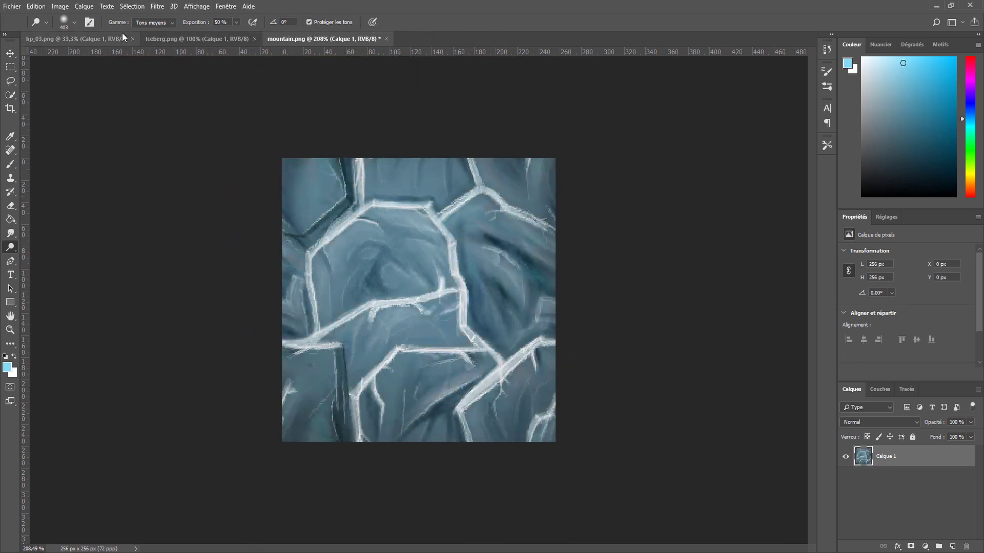
Step: Fine-tune the lightened mountain texture with a slight Brightness/Contrast adjustment
{"action": "left_click", "coordinate": [60, 7]}
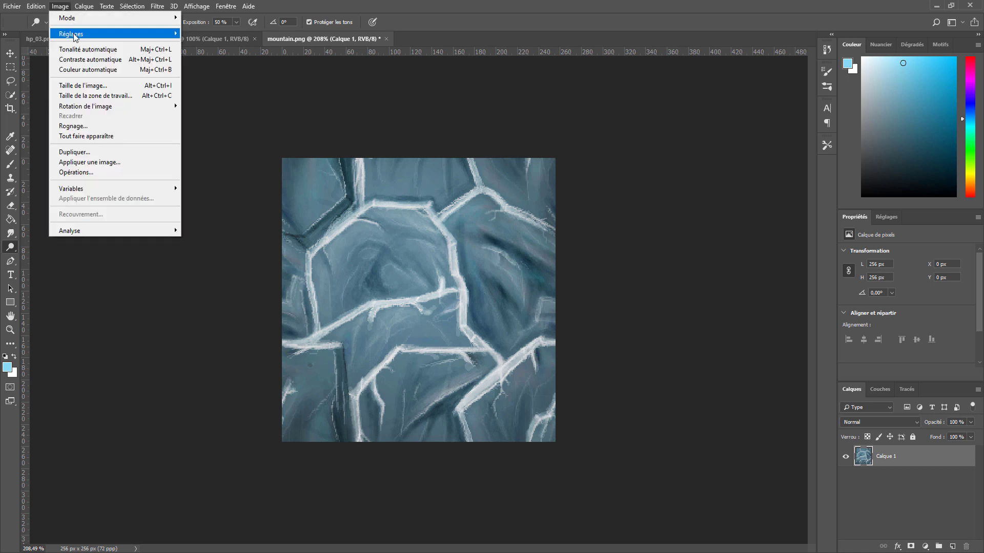
{"action": "mouse_move", "coordinate": [72, 34]}
{"action": "left_click", "coordinate": [220, 33]}
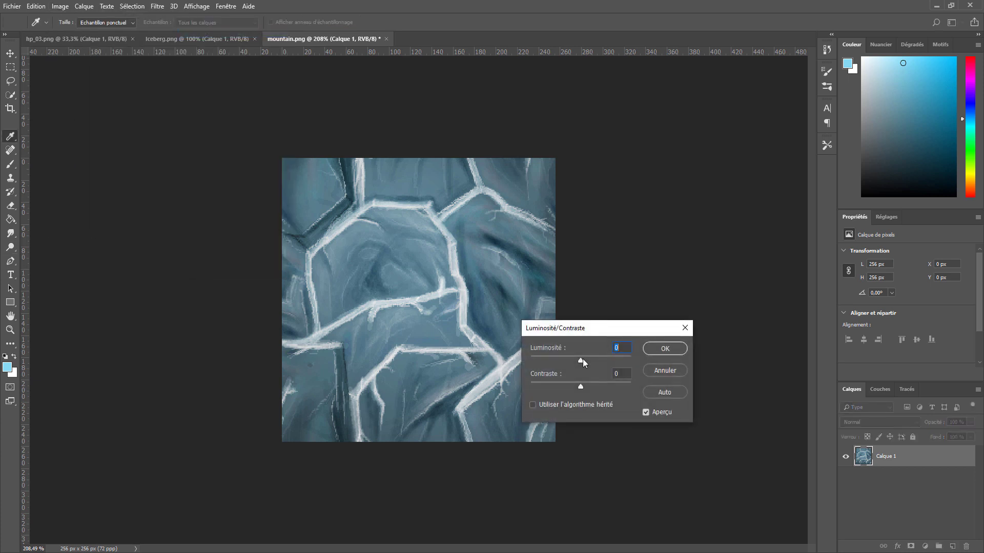
{"action": "left_click", "coordinate": [583, 360]}
{"action": "left_click_drag", "start_coordinate": [581, 386], "coordinate": [584, 386]}
{"action": "left_click", "coordinate": [661, 349]}
{"action": "key", "text": "o"}
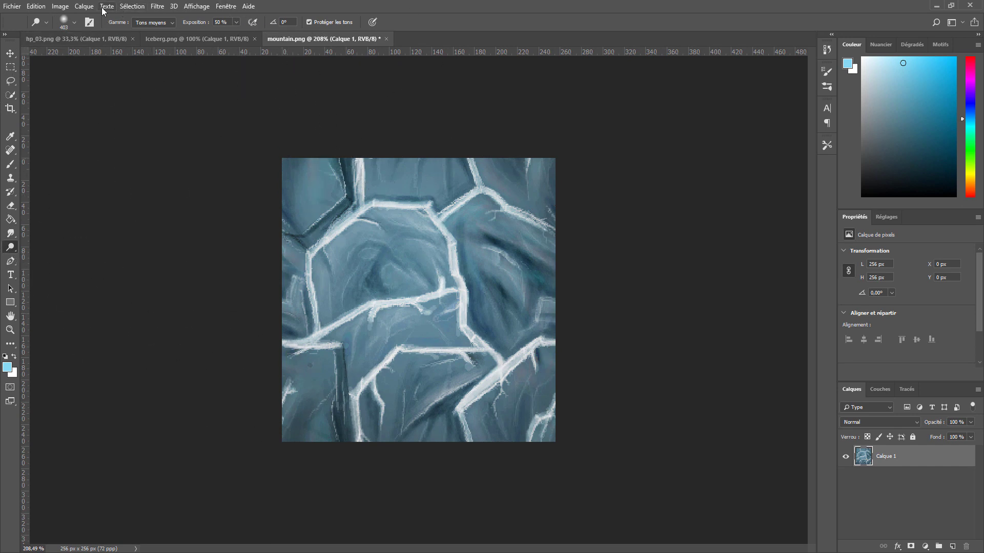
Step: Shift the mountain texture's hue from teal toward violet-blue with a Hue/Saturation adjustment
{"action": "left_click", "coordinate": [60, 8]}
{"action": "mouse_move", "coordinate": [79, 35]}
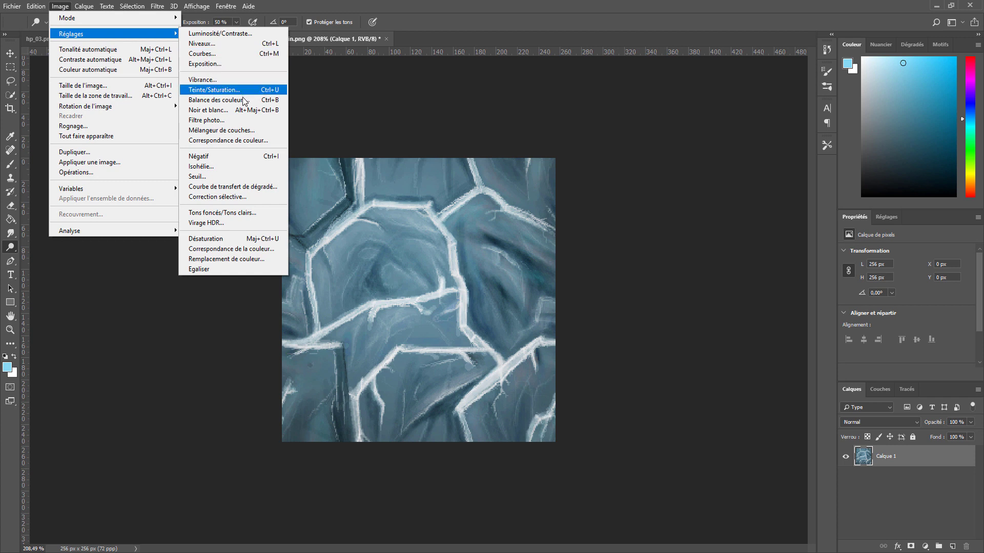
{"action": "left_click", "coordinate": [215, 91]}
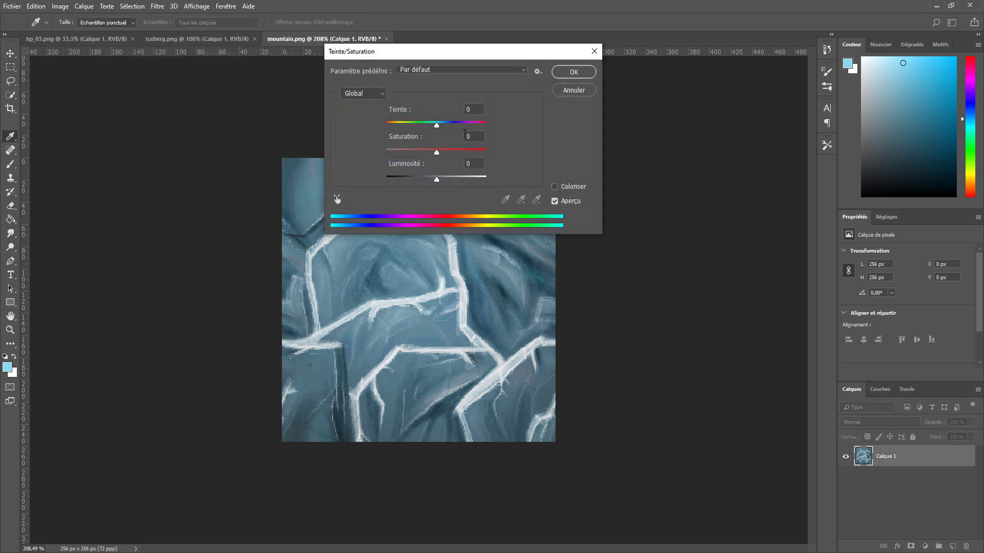
{"action": "left_click_drag", "start_coordinate": [437, 127], "coordinate": [441, 184]}
{"action": "left_click", "coordinate": [573, 71]}
{"action": "key", "text": "o"}
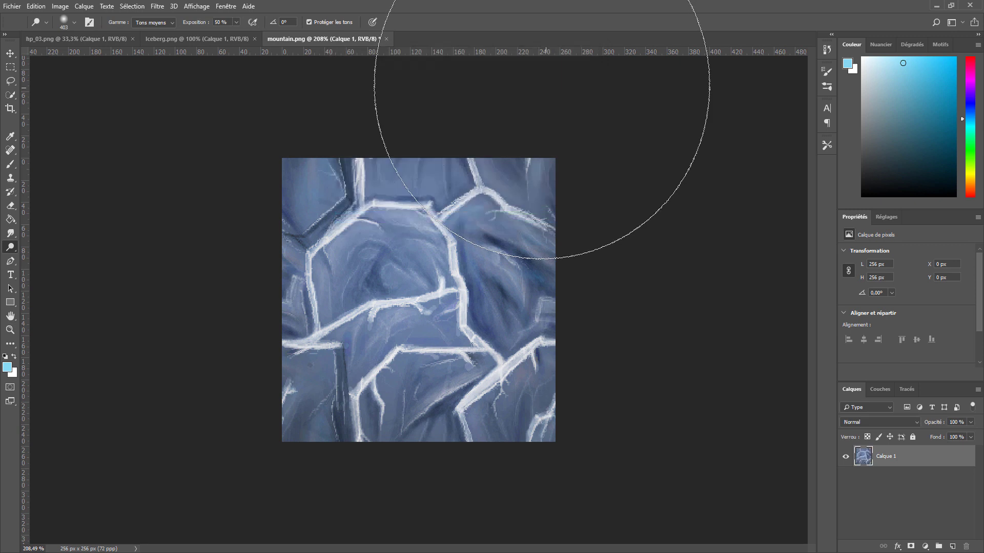
Step: Add a new layer above Calque 1 and set the foreground color to dark purple #77488b
{"action": "left_click", "coordinate": [953, 546]}
{"action": "left_click", "coordinate": [7, 367]}
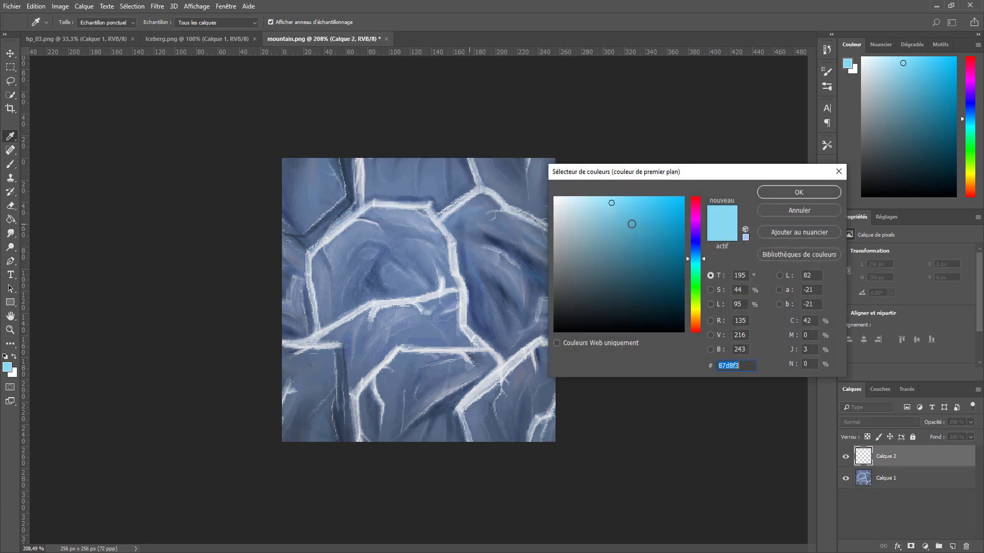
{"action": "left_click_drag", "start_coordinate": [697, 231], "coordinate": [696, 226]}
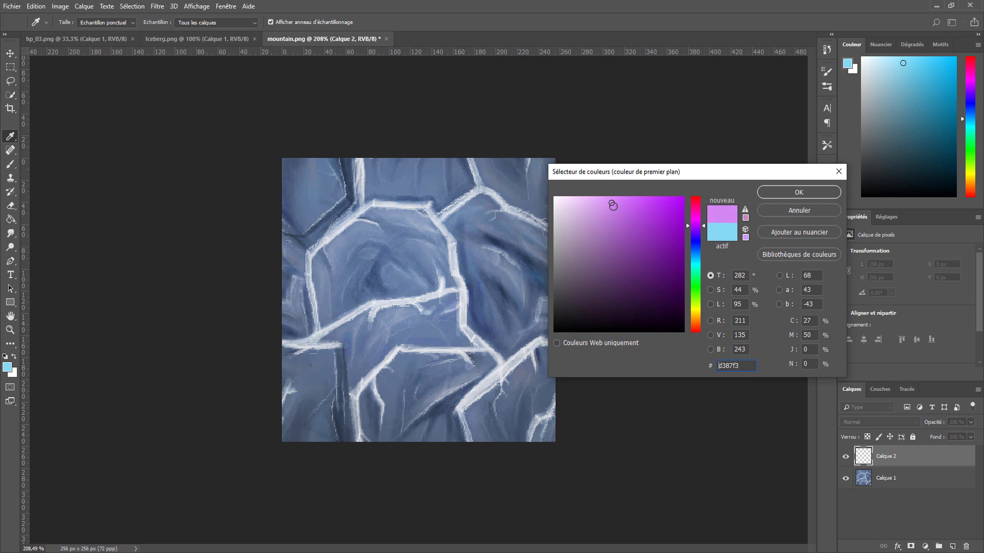
{"action": "mouse_move", "coordinate": [612, 205]}
{"action": "left_mouse_down"}
{"action": "mouse_move", "coordinate": [600, 271]}
{"action": "mouse_move", "coordinate": [613, 260]}
{"action": "left_mouse_up"}
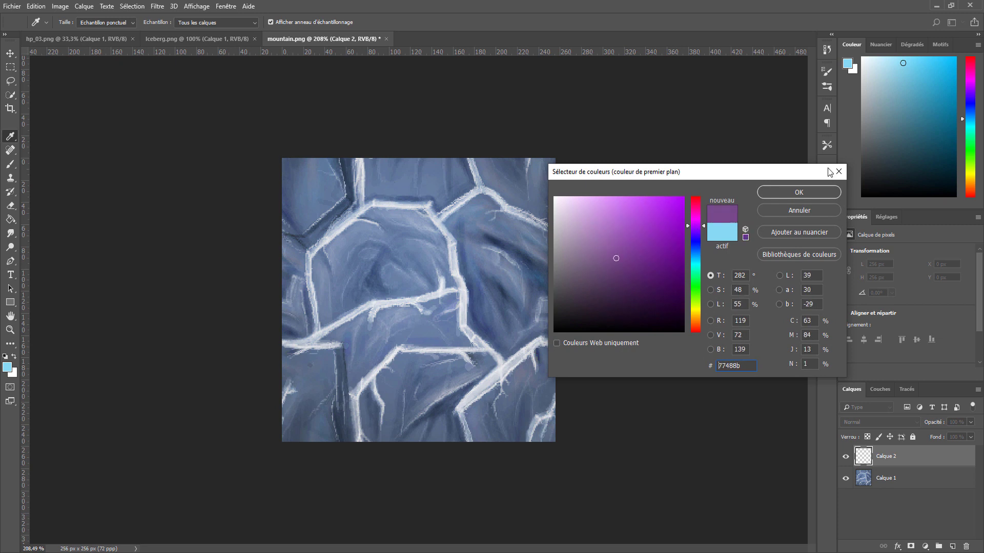
{"action": "left_click", "coordinate": [782, 193]}
{"action": "key", "text": "o"}
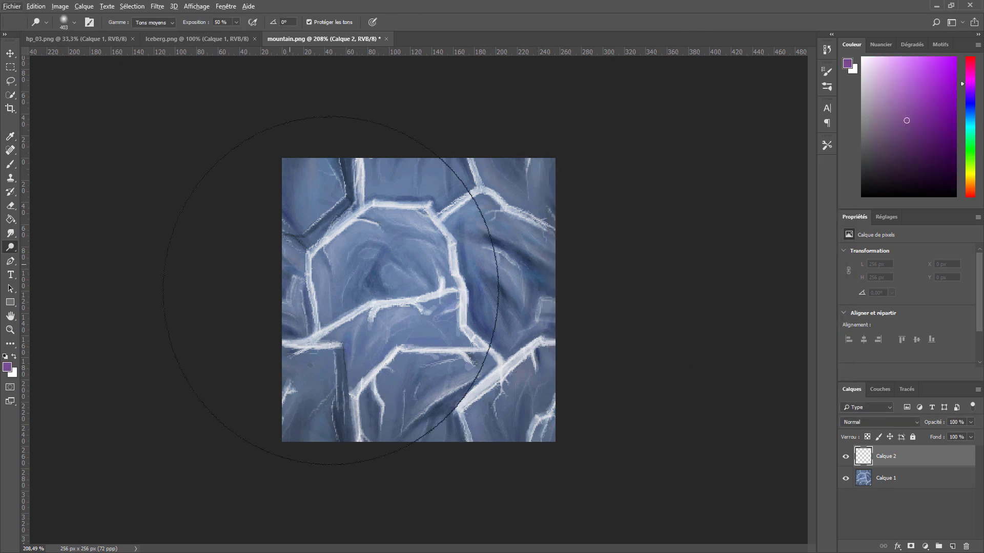
Step: Swap the foreground and background colors and set the new foreground color to a lighter purple, #8d5dab
{"action": "key", "text": "x"}
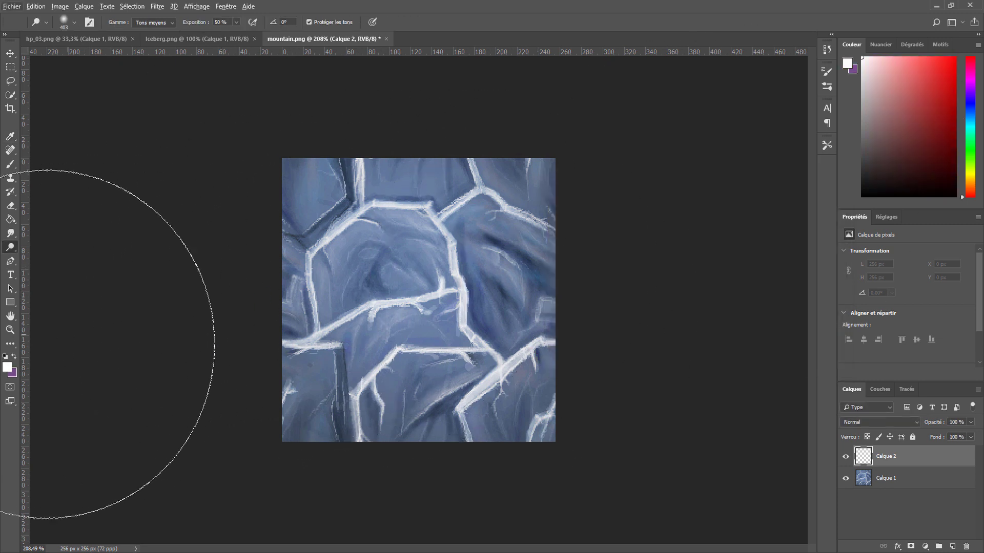
{"action": "left_click", "coordinate": [6, 367]}
{"action": "left_click_drag", "start_coordinate": [697, 227], "coordinate": [613, 242]}
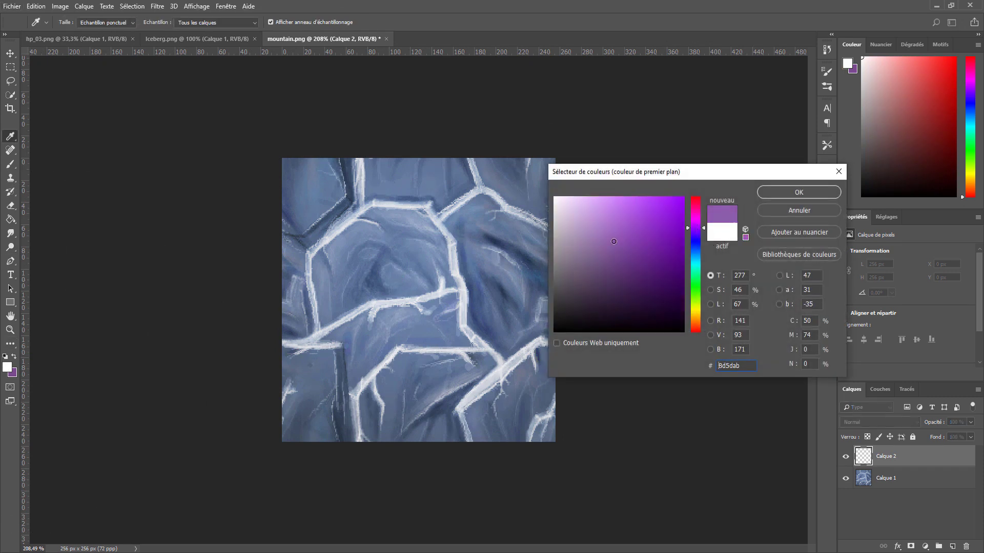
{"action": "left_click", "coordinate": [797, 194]}
{"action": "key", "text": "XF86AudioLowerVolume"}
{"action": "key", "text": "XF86AudioLowerVolume"}
{"action": "key", "text": "XF86AudioLowerVolume"}
{"action": "key", "text": "XF86AudioLowerVolume"}
{"action": "key", "text": "XF86AudioLowerVolume"}
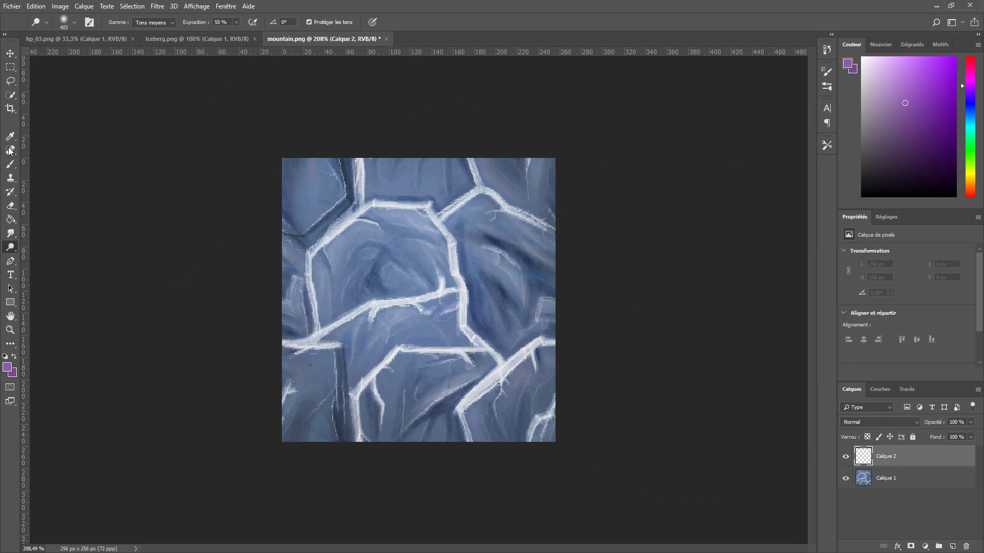
Step: Choose the brush "Les couleurs pastel à profusion de Kyle" and paint most of Calque 2 with the lighter purple
{"action": "left_click", "coordinate": [11, 164]}
{"action": "left_click_drag", "start_coordinate": [472, 265], "coordinate": [359, 268]}
{"action": "left_click", "coordinate": [72, 24]}
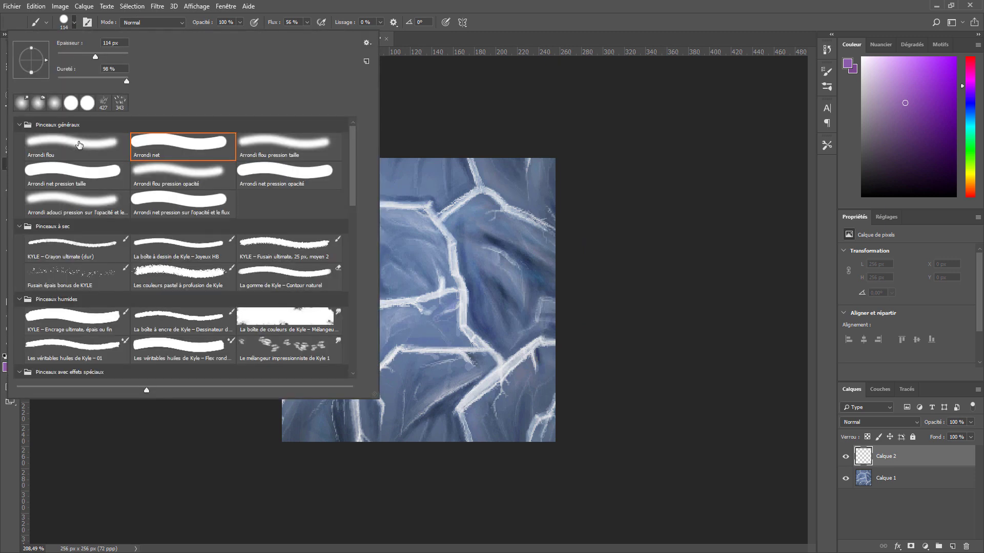
{"action": "left_click", "coordinate": [186, 280]}
{"action": "left_click", "coordinate": [303, 307]}
{"action": "mouse_move", "coordinate": [302, 307]}
{"action": "left_mouse_down"}
{"action": "mouse_move", "coordinate": [439, 351]}
{"action": "mouse_move", "coordinate": [653, 366]}
{"action": "left_mouse_up"}
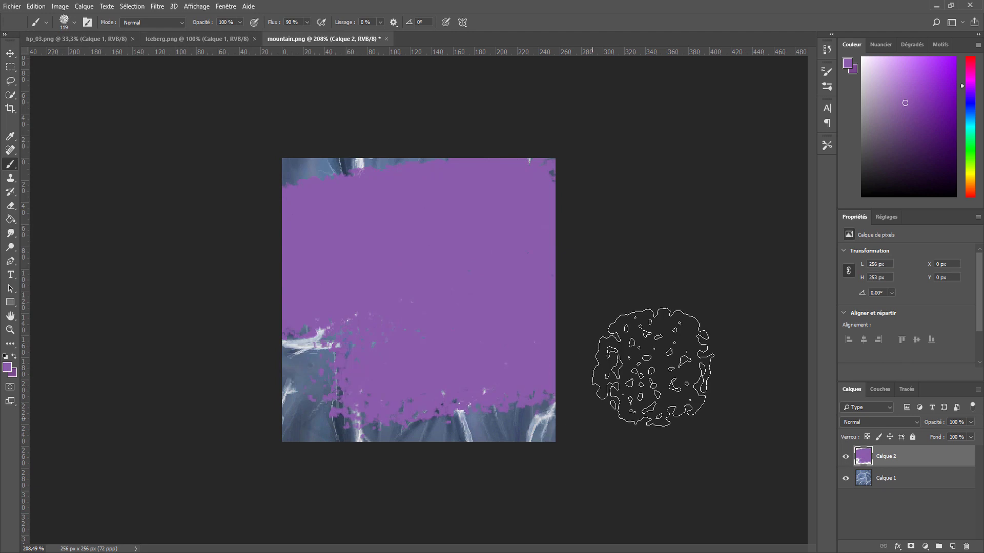
Step: Cover the rest of Calque 2 and paint rough diagonal bands alternating dark and light purple, using a 65 px brush for the bands
{"action": "mouse_move", "coordinate": [272, 329]}
{"action": "left_mouse_down"}
{"action": "mouse_move", "coordinate": [319, 338]}
{"action": "mouse_move", "coordinate": [330, 377]}
{"action": "mouse_move", "coordinate": [402, 415]}
{"action": "mouse_move", "coordinate": [489, 406]}
{"action": "mouse_move", "coordinate": [244, 411]}
{"action": "mouse_move", "coordinate": [201, 402]}
{"action": "mouse_move", "coordinate": [353, 403]}
{"action": "mouse_move", "coordinate": [237, 215]}
{"action": "mouse_move", "coordinate": [418, 158]}
{"action": "mouse_move", "coordinate": [389, 354]}
{"action": "left_mouse_up"}
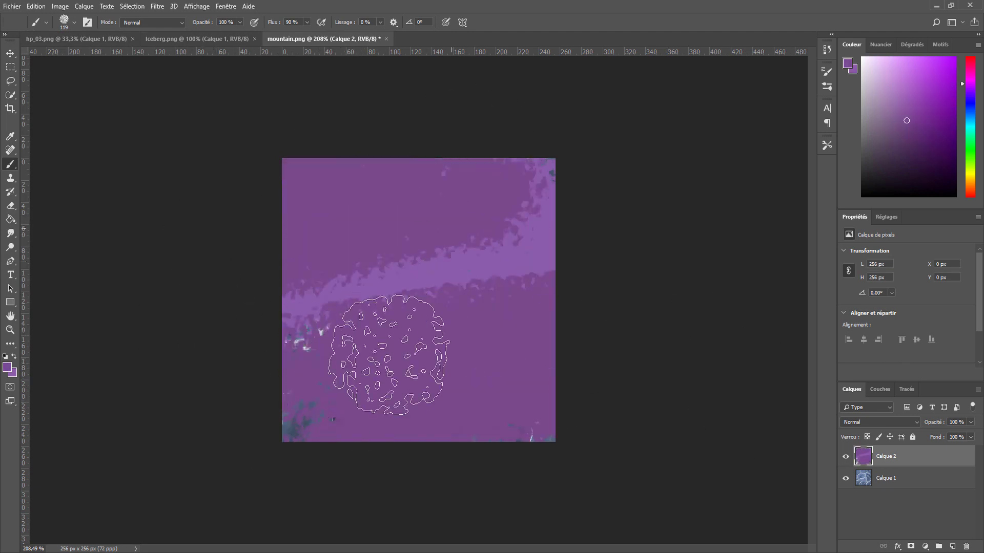
{"action": "left_click", "coordinate": [417, 254], "text": "alt"}
{"action": "right_click", "coordinate": [424, 264], "text": "alt"}
{"action": "left_click_drag", "start_coordinate": [330, 263], "coordinate": [476, 185]}
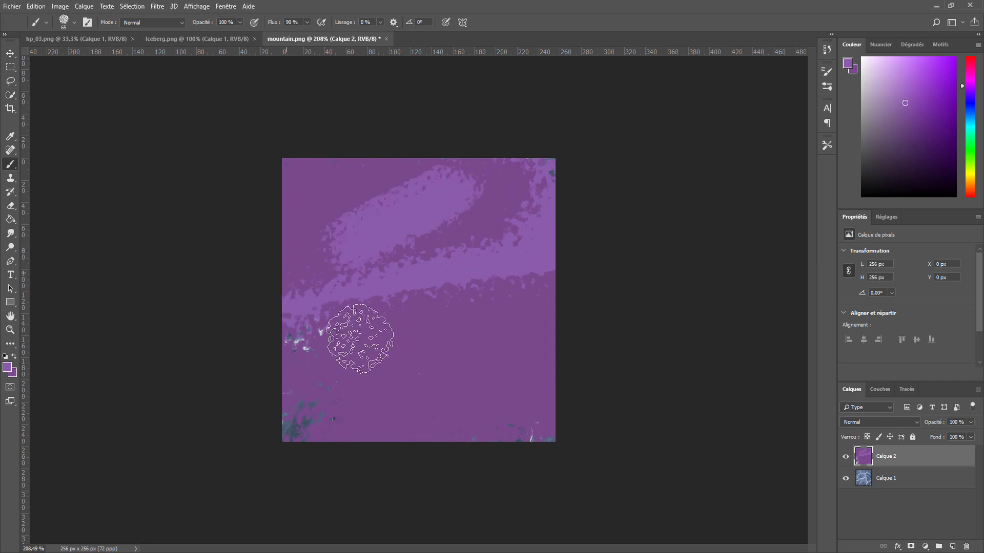
{"action": "mouse_move", "coordinate": [360, 338]}
{"action": "left_mouse_down"}
{"action": "mouse_move", "coordinate": [641, 351]}
{"action": "mouse_move", "coordinate": [362, 194]}
{"action": "mouse_move", "coordinate": [626, 171]}
{"action": "left_mouse_up"}
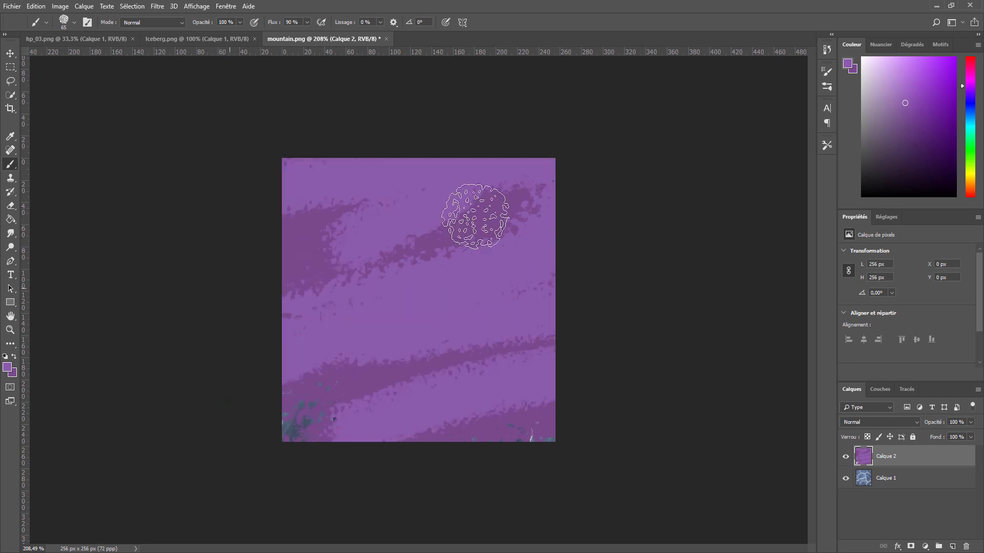
{"action": "left_click_drag", "start_coordinate": [288, 257], "coordinate": [569, 199]}
{"action": "key", "text": "x"}
{"action": "left_click_drag", "start_coordinate": [284, 349], "coordinate": [563, 276]}
{"action": "left_click_drag", "start_coordinate": [273, 253], "coordinate": [568, 201]}
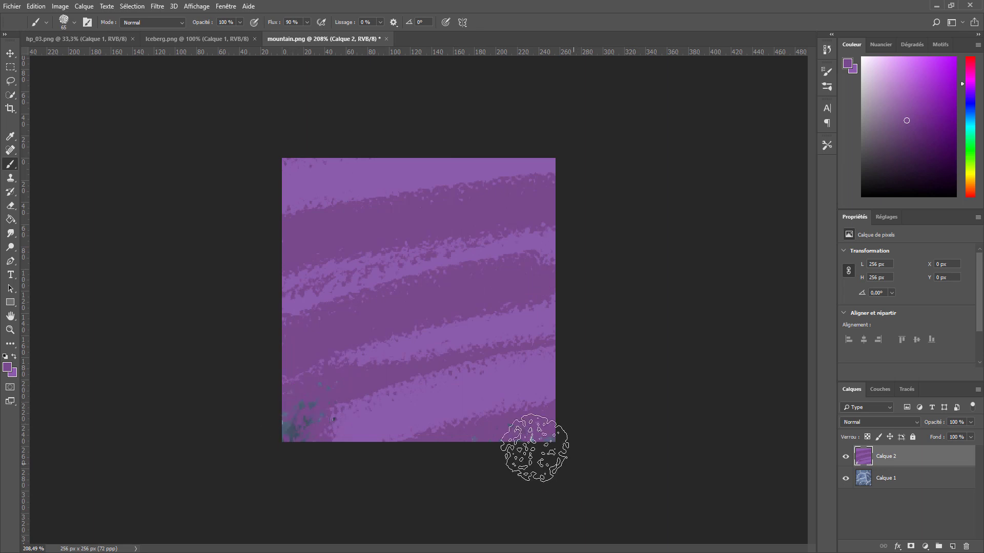
Step: Set Calque 2's blend mode to Teinte and paint over its remaining gaps in purple with Calque 1 temporarily hidden
{"action": "left_click", "coordinate": [911, 423]}
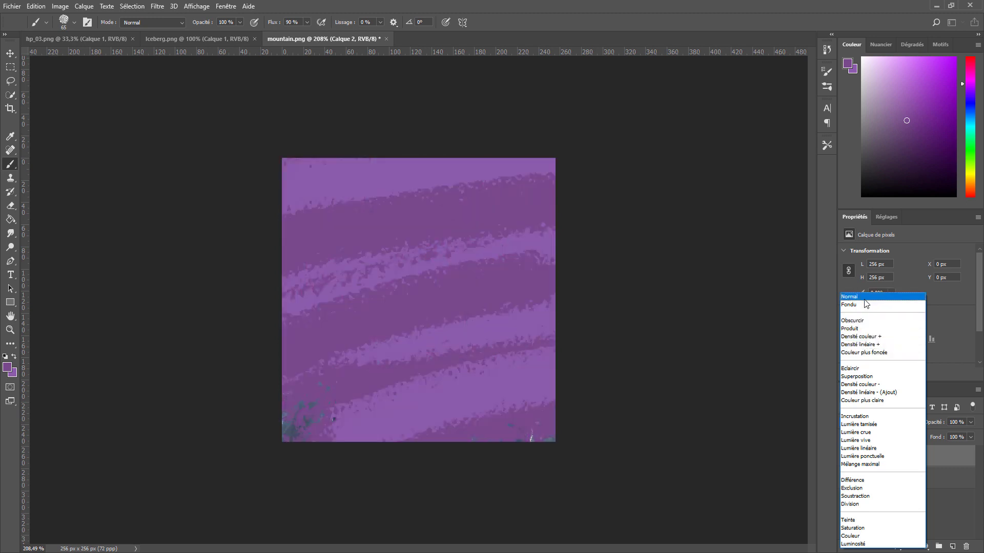
{"action": "left_click", "coordinate": [866, 520]}
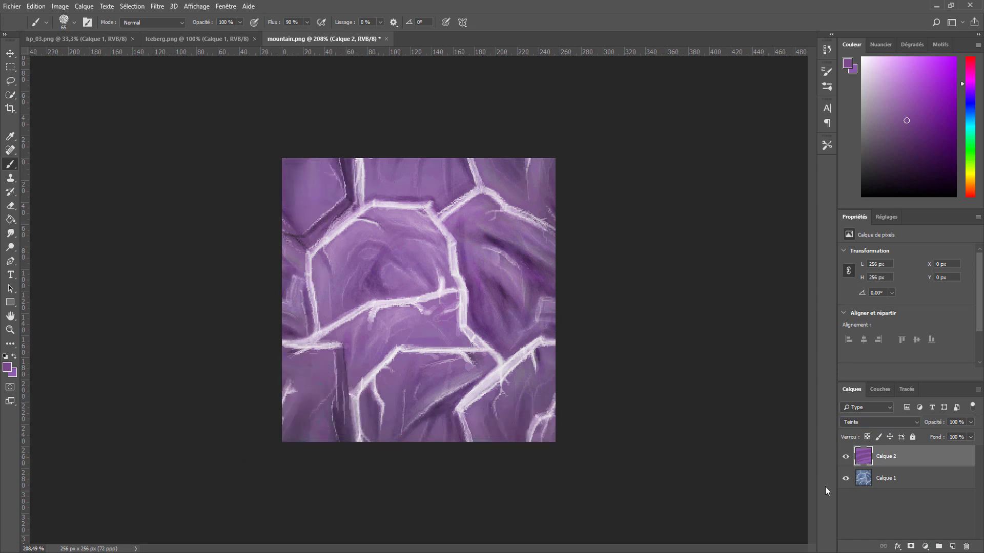
{"action": "left_click", "coordinate": [845, 478]}
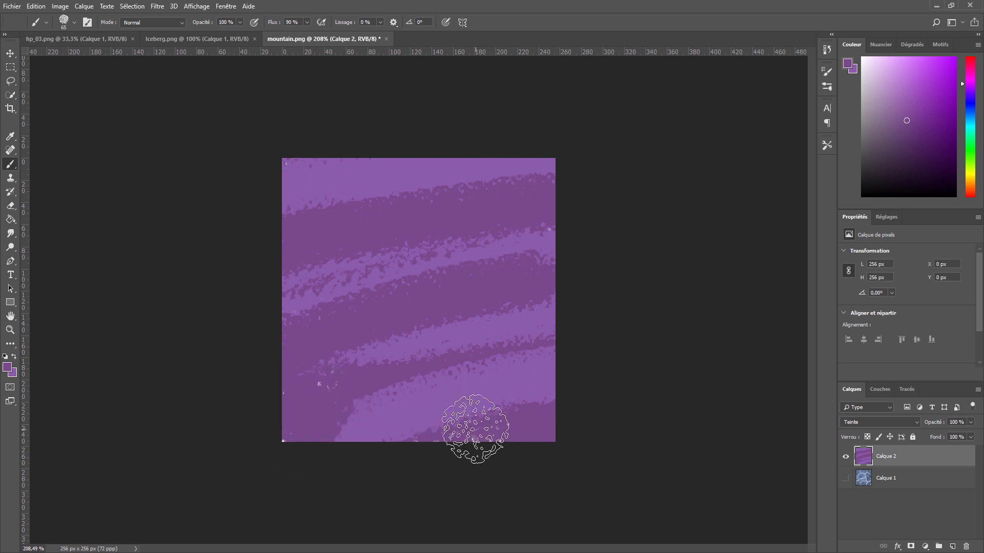
{"action": "left_click", "coordinate": [846, 478]}
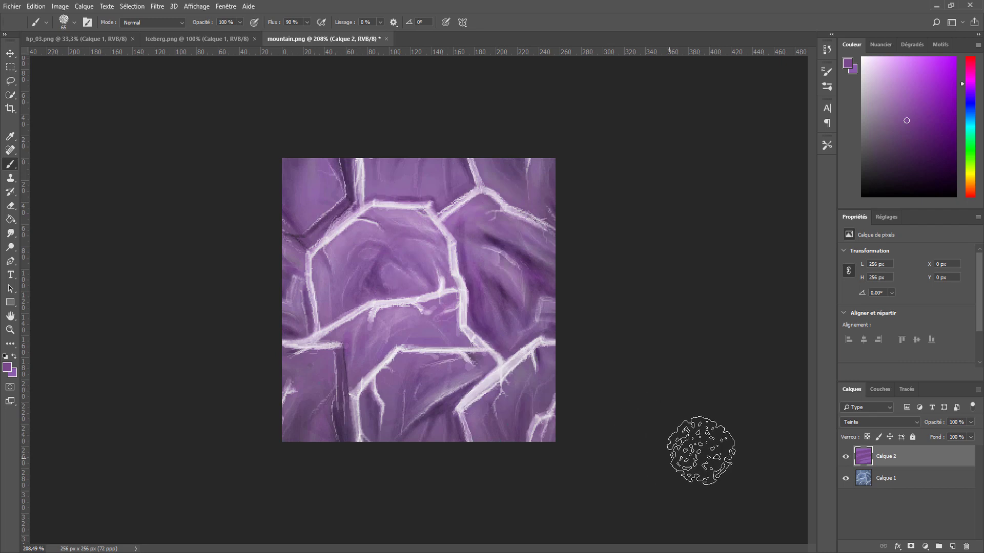
Step: Compare the texture with and without Calque 2, and lower that layer's opacity to 74%
{"action": "left_click", "coordinate": [846, 456]}
{"action": "left_click", "coordinate": [847, 456]}
{"action": "left_click", "coordinate": [846, 456]}
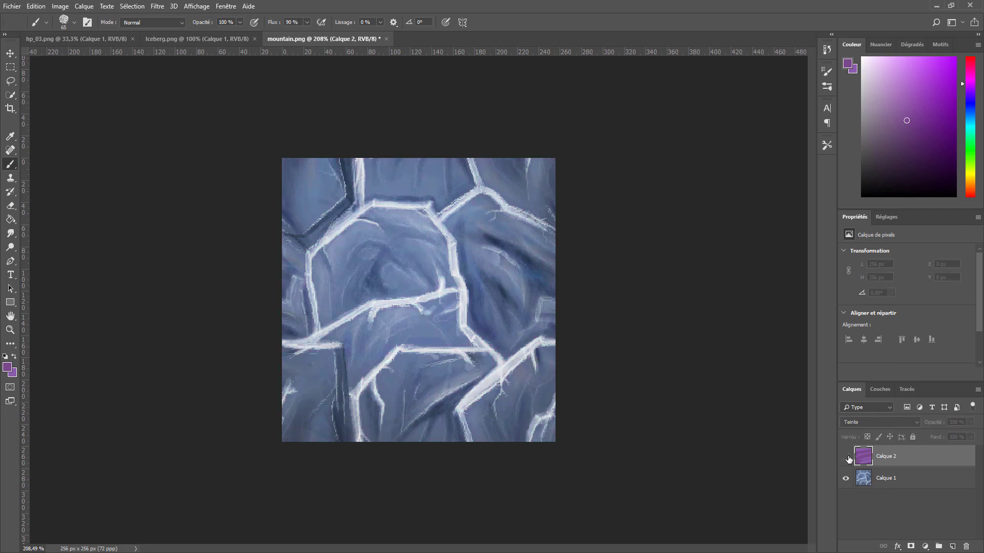
{"action": "left_click", "coordinate": [847, 456]}
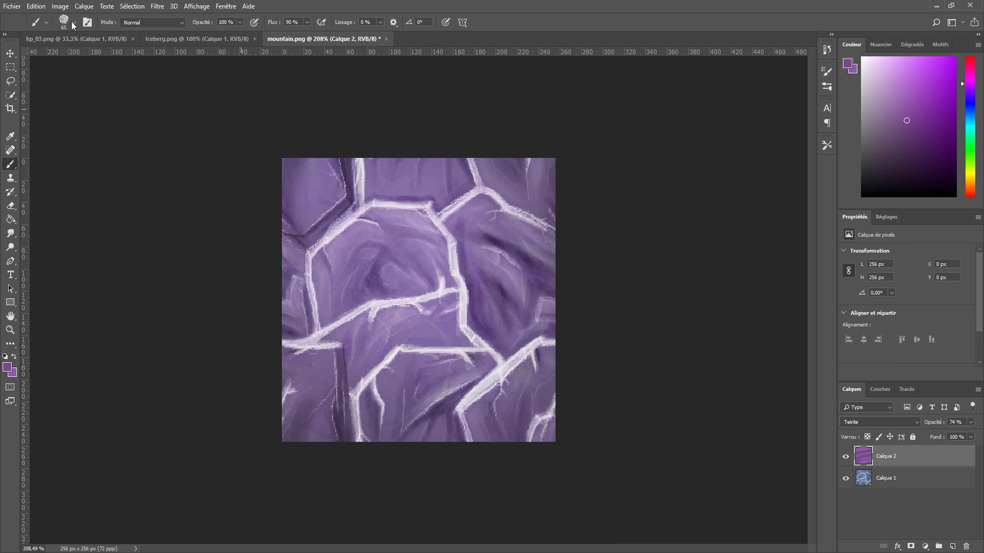
Step: Save the recolored texture as Cliff4.png in the MyTextures folder, using the medium PNG file size option
{"action": "left_click", "coordinate": [12, 7]}
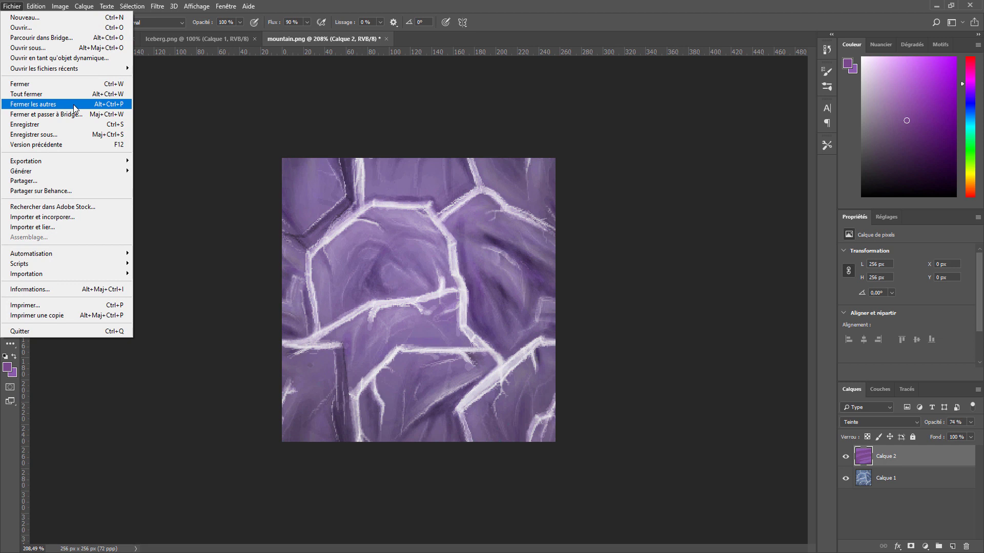
{"action": "left_click", "coordinate": [52, 136]}
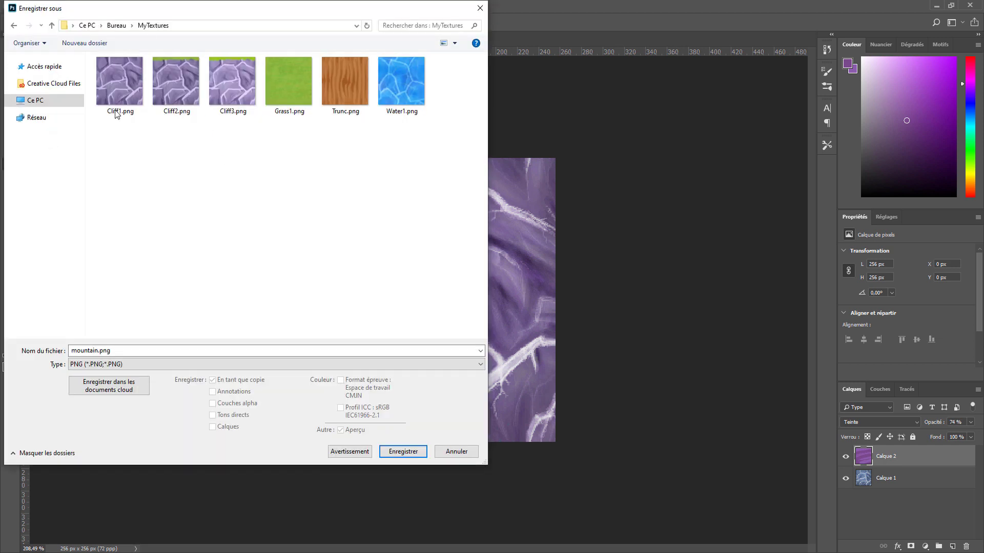
{"action": "left_click", "coordinate": [99, 350]}
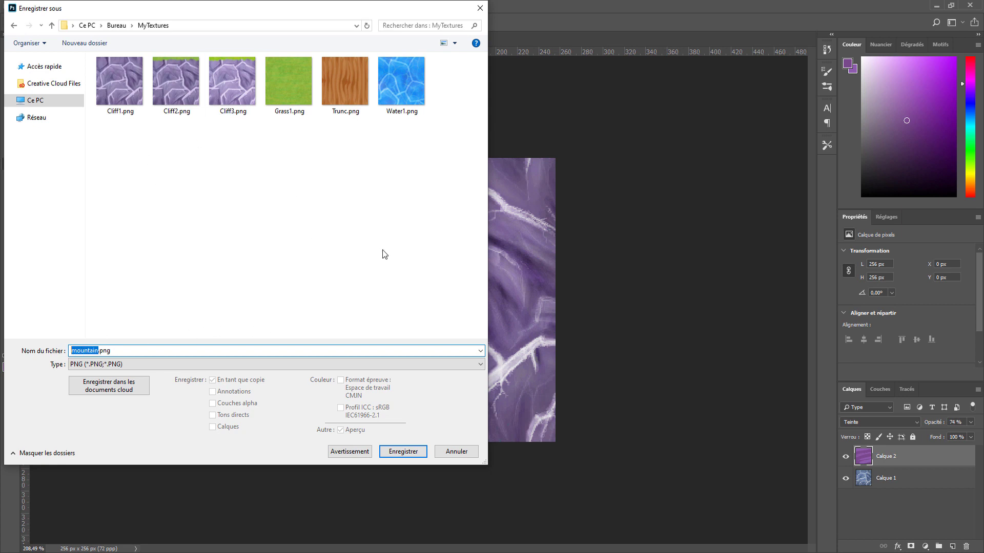
{"action": "type", "text": "Cliff4"}
{"action": "key", "text": "Return"}
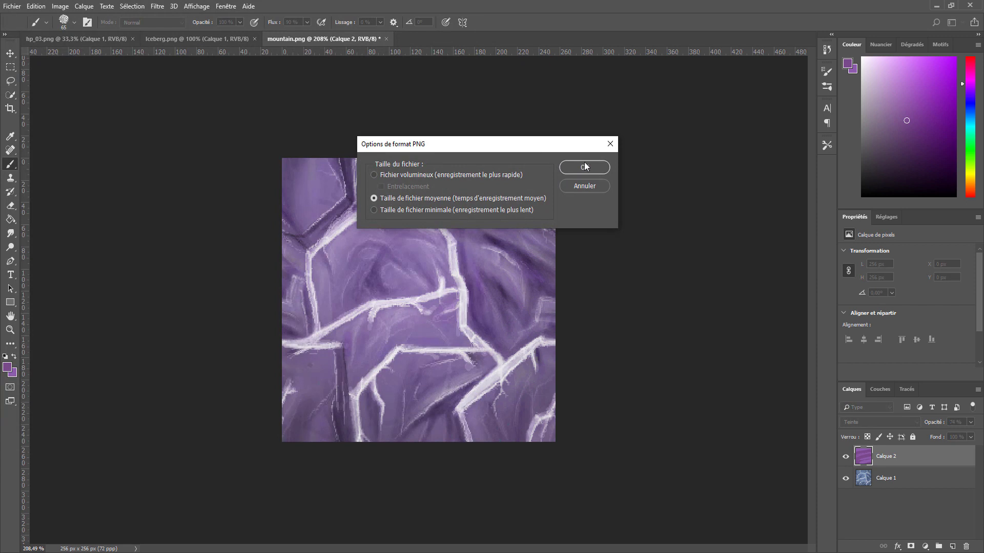
{"action": "left_click", "coordinate": [580, 168]}
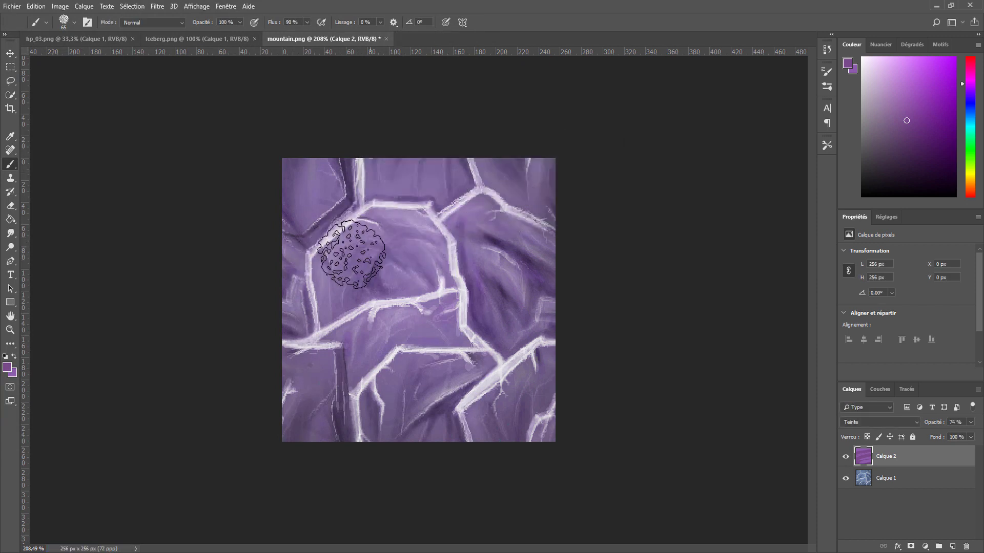
{"action": "mouse_move", "coordinate": [351, 257]}
{"action": "left_mouse_down"}
{"action": "mouse_move", "coordinate": [382, 236]}
{"action": "mouse_move", "coordinate": [367, 259]}
{"action": "mouse_move", "coordinate": [313, 269]}
{"action": "left_mouse_up"}
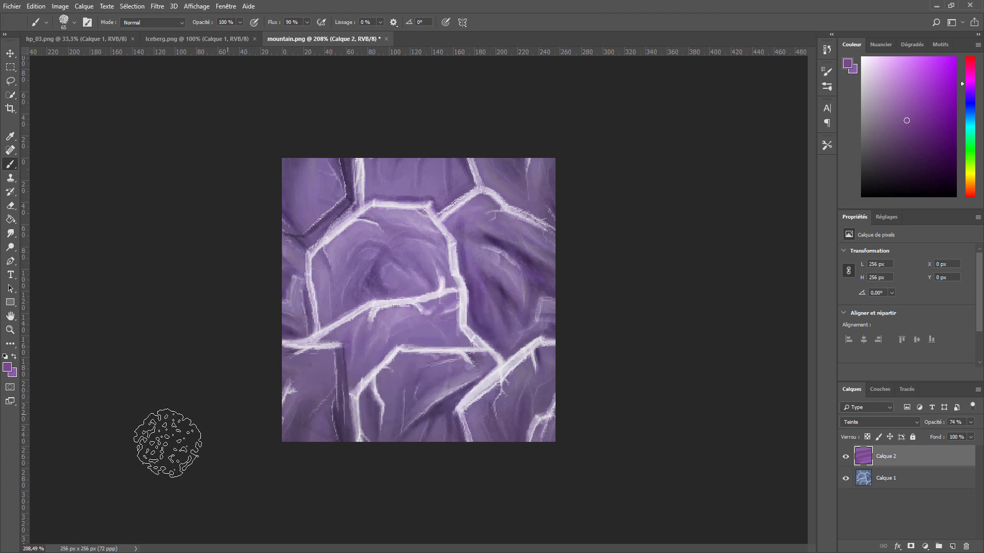
Step: Review the textures in the MyTextures folder, and place Grass1.png from it as a new layer in hp_03.png
{"action": "key", "text": "alt+Tab"}
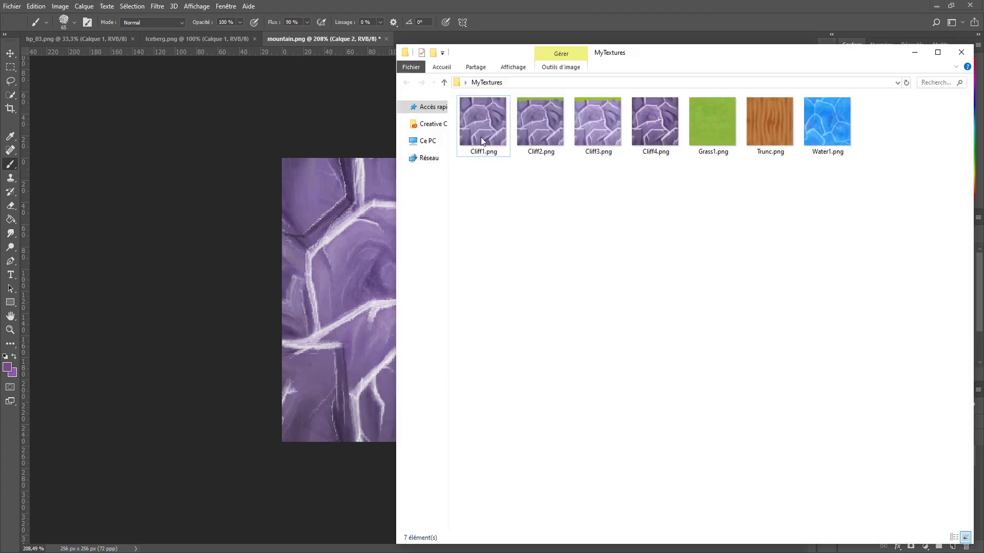
{"action": "left_click_drag", "start_coordinate": [493, 179], "coordinate": [802, 171]}
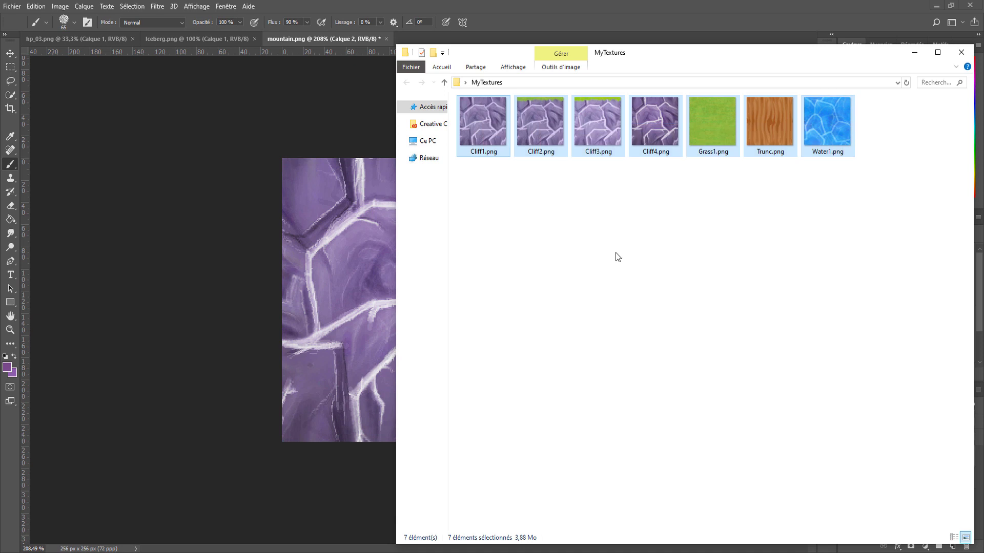
{"action": "left_click", "coordinate": [83, 41]}
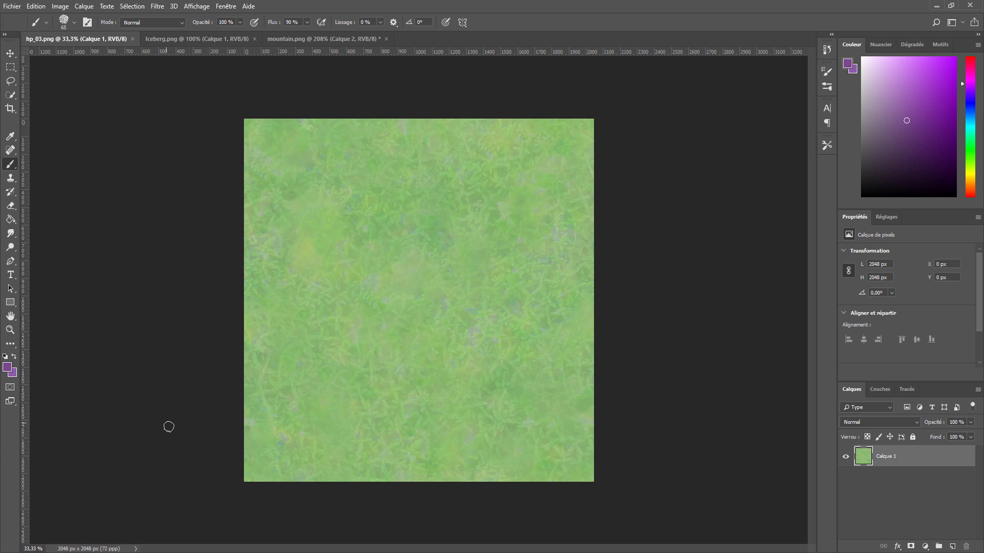
{"action": "key", "text": "alt+Tab"}
{"action": "left_click", "coordinate": [673, 235]}
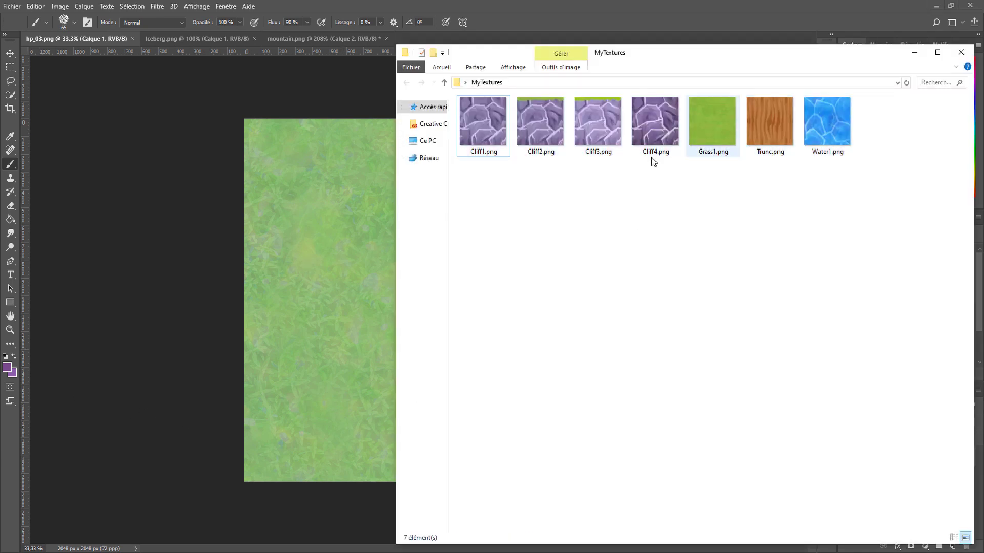
{"action": "left_click_drag", "start_coordinate": [712, 123], "coordinate": [334, 255]}
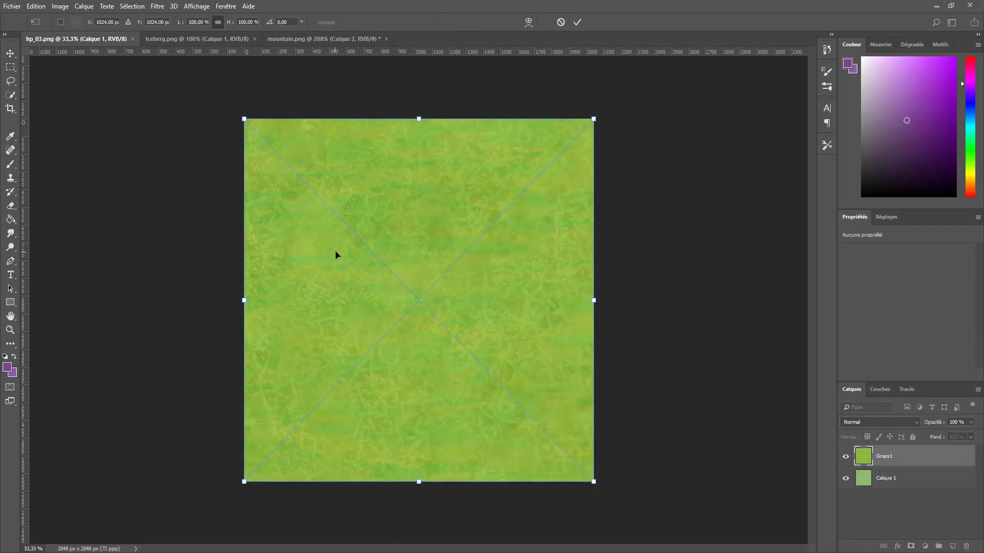
{"action": "key", "text": "Return"}
Step: Compare the downloaded grass texture with the Grass1 layer by toggling that layer's visibility, and leave it hidden
{"action": "left_click", "coordinate": [846, 456]}
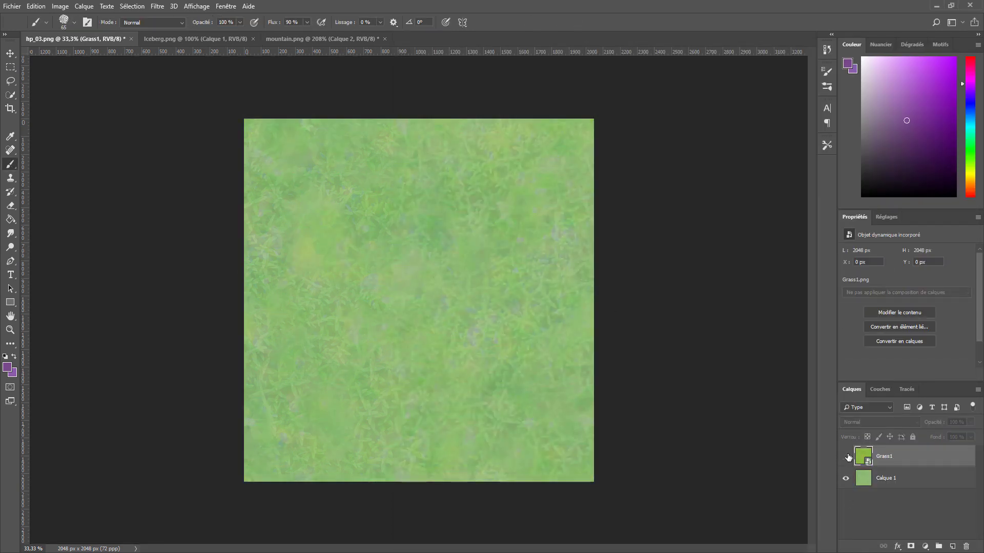
{"action": "left_click", "coordinate": [846, 457]}
{"action": "left_click", "coordinate": [846, 457]}
{"action": "left_click", "coordinate": [846, 457]}
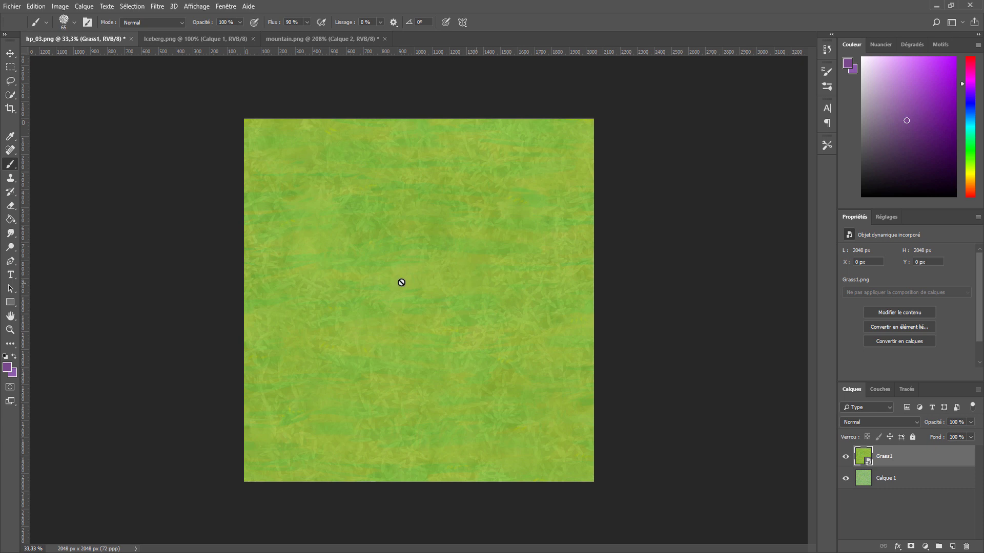
{"action": "left_click", "coordinate": [846, 460]}
{"action": "left_click", "coordinate": [847, 460]}
{"action": "left_click", "coordinate": [846, 460]}
Step: Apply a Vibrance adjustment to Calque 1, raising the vibrance to about +72 and fine-tuning the saturation
{"action": "left_click", "coordinate": [877, 486]}
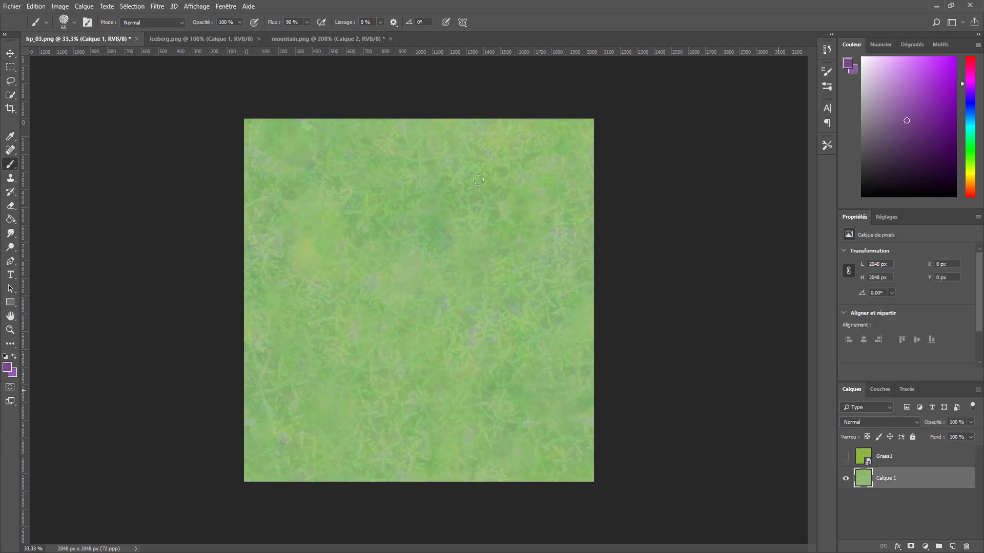
{"action": "left_click", "coordinate": [60, 6]}
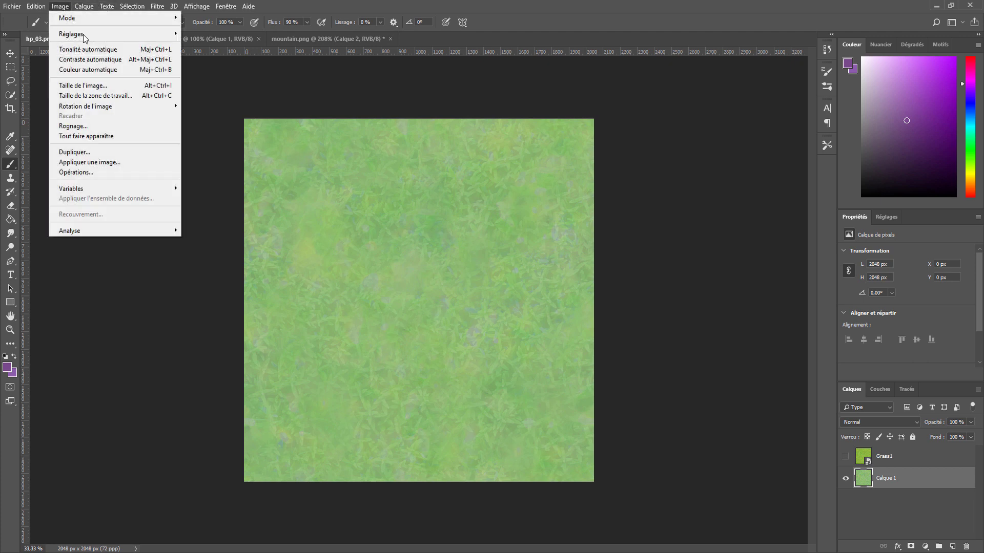
{"action": "mouse_move", "coordinate": [88, 35]}
{"action": "left_click", "coordinate": [242, 81]}
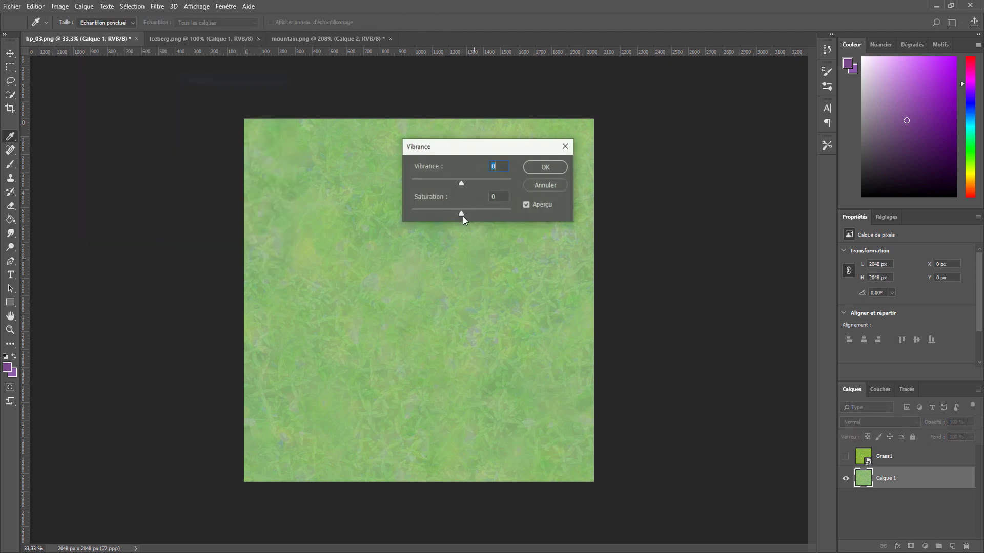
{"action": "left_click_drag", "start_coordinate": [511, 183], "coordinate": [460, 183]}
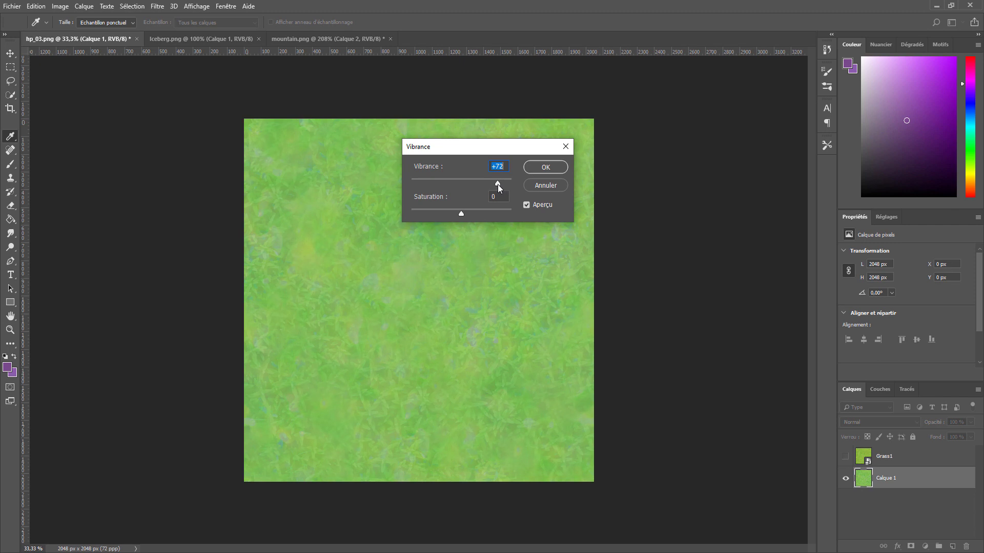
{"action": "mouse_move", "coordinate": [461, 213]}
{"action": "left_mouse_down"}
{"action": "mouse_move", "coordinate": [499, 211]}
{"action": "mouse_move", "coordinate": [450, 209]}
{"action": "mouse_move", "coordinate": [463, 210]}
{"action": "left_mouse_up"}
{"action": "mouse_move", "coordinate": [465, 212]}
{"action": "left_mouse_down"}
{"action": "mouse_move", "coordinate": [505, 213]}
{"action": "mouse_move", "coordinate": [463, 212]}
{"action": "left_mouse_up"}
{"action": "left_click", "coordinate": [545, 167]}
{"action": "key", "text": "b"}
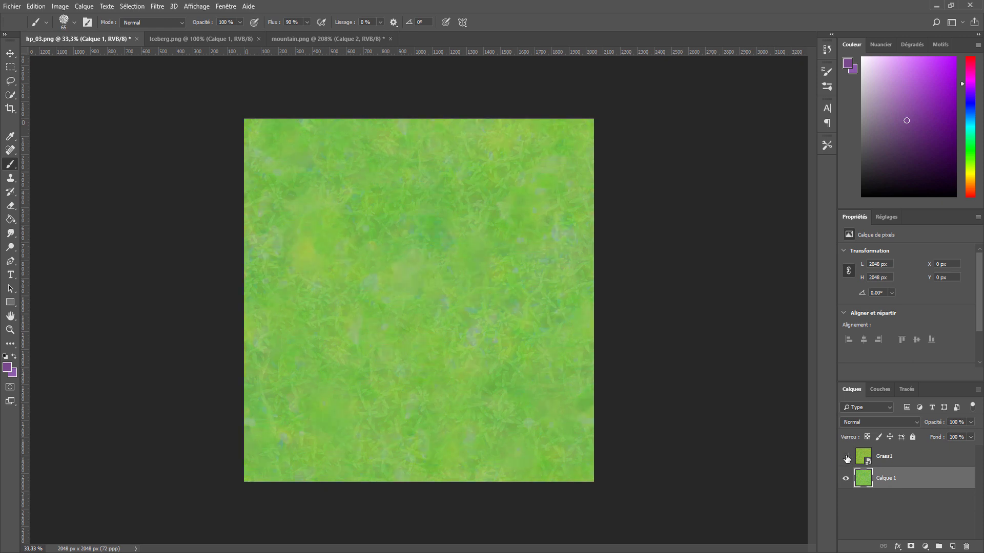
Step: Show the Grass1 layer and set its blend mode to Lumière tamisée
{"action": "left_click", "coordinate": [846, 457]}
{"action": "left_click", "coordinate": [886, 459]}
{"action": "left_click", "coordinate": [880, 423]}
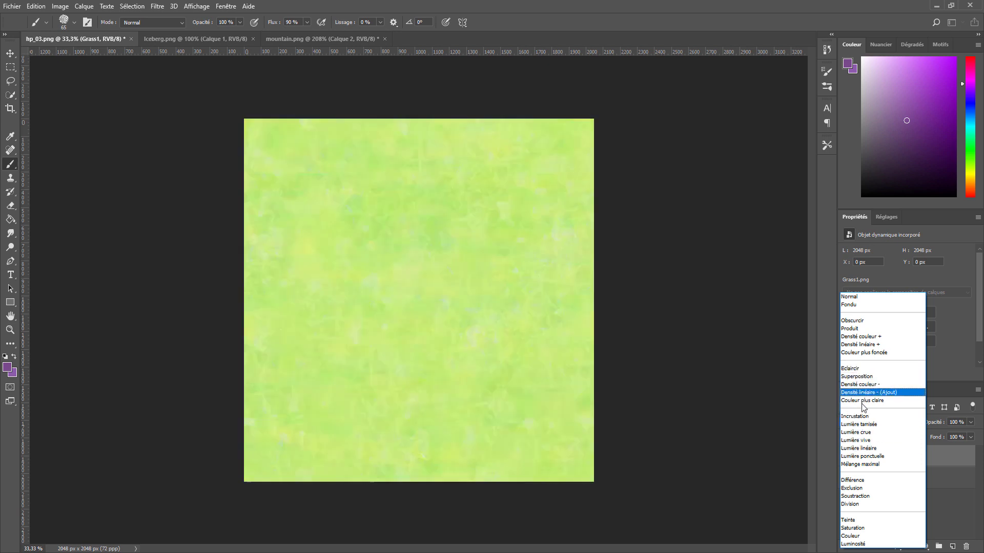
{"action": "left_click", "coordinate": [859, 425]}
Step: Compare the texture with and without the Grass1 layer, and lower that layer's opacity to 50%
{"action": "left_click", "coordinate": [846, 457]}
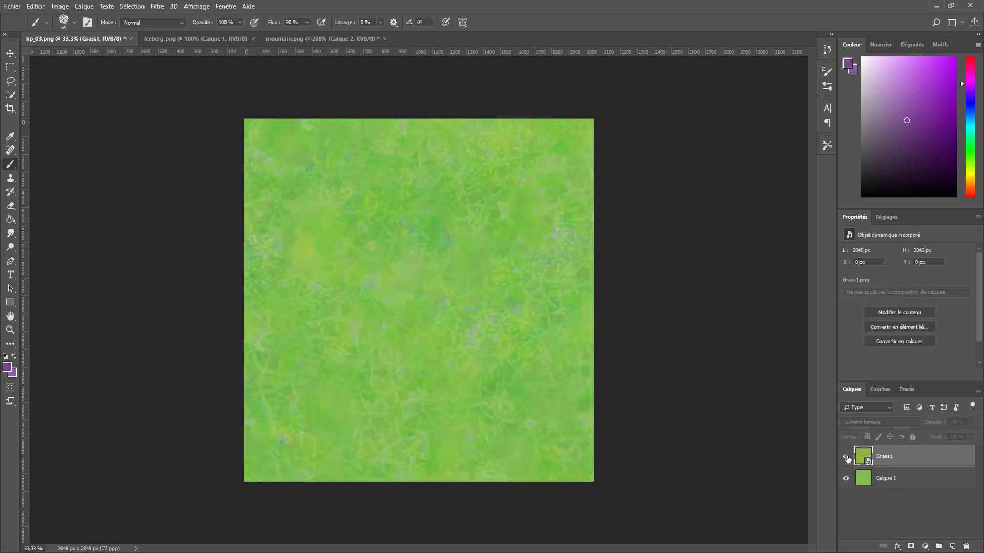
{"action": "left_click", "coordinate": [846, 457]}
{"action": "left_click", "coordinate": [847, 458]}
{"action": "left_click", "coordinate": [846, 457]}
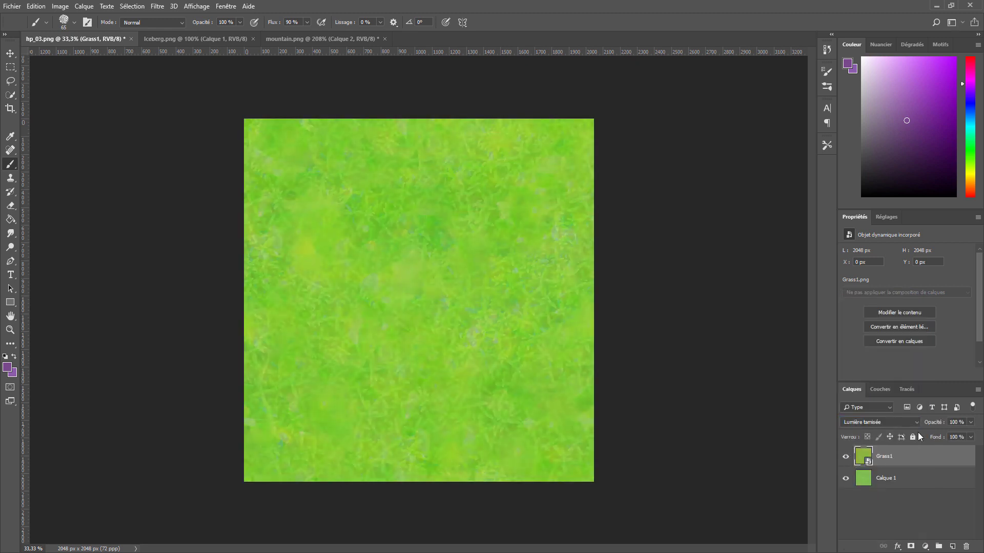
{"action": "mouse_move", "coordinate": [933, 423]}
{"action": "left_mouse_down"}
{"action": "mouse_move", "coordinate": [925, 425]}
{"action": "mouse_move", "coordinate": [935, 425]}
{"action": "left_mouse_up"}
{"action": "left_click", "coordinate": [846, 457]}
{"action": "left_click", "coordinate": [845, 458]}
Step: Save the grass texture as Grass2.png in the MyTextures folder, using the medium PNG file size option
{"action": "left_click", "coordinate": [13, 6]}
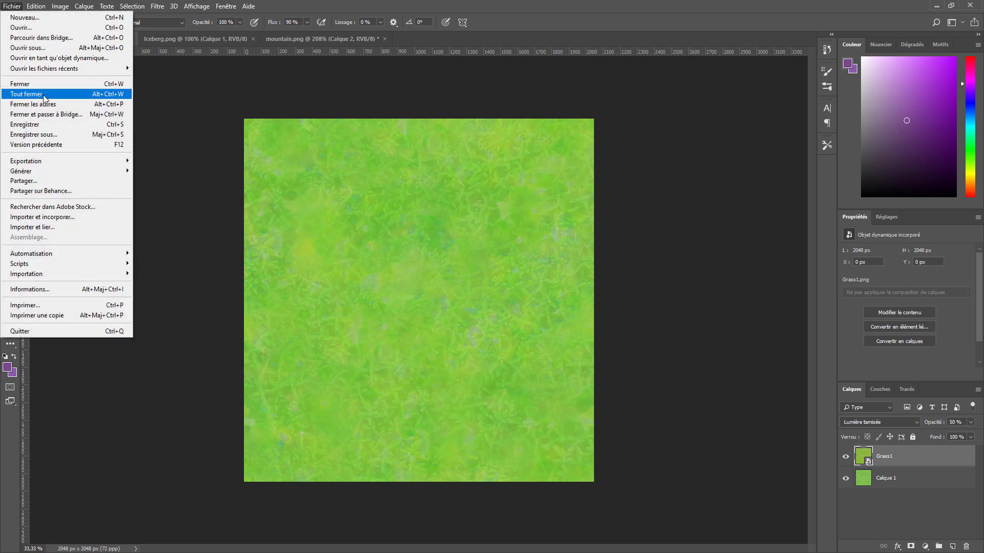
{"action": "left_click", "coordinate": [124, 134]}
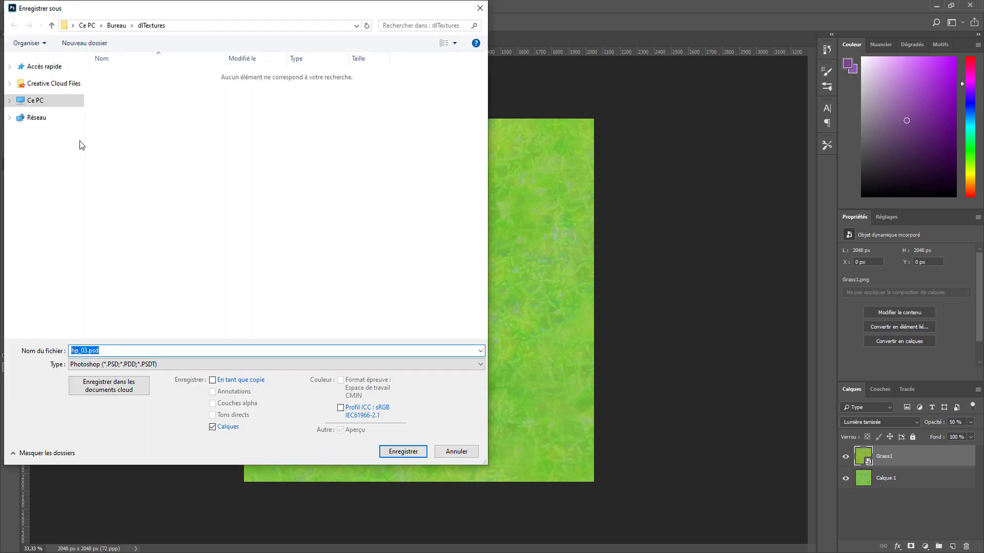
{"action": "left_click", "coordinate": [100, 365]}
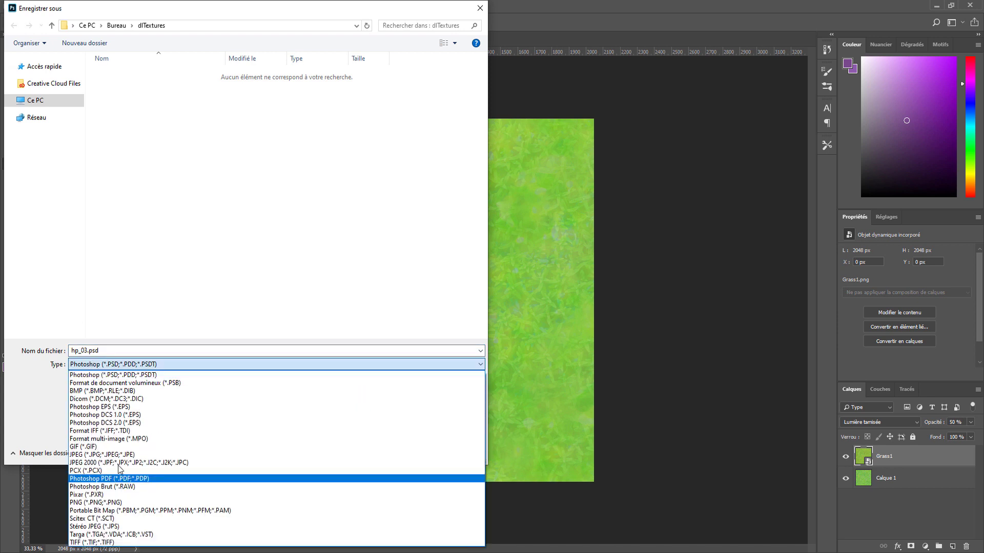
{"action": "left_click", "coordinate": [100, 507]}
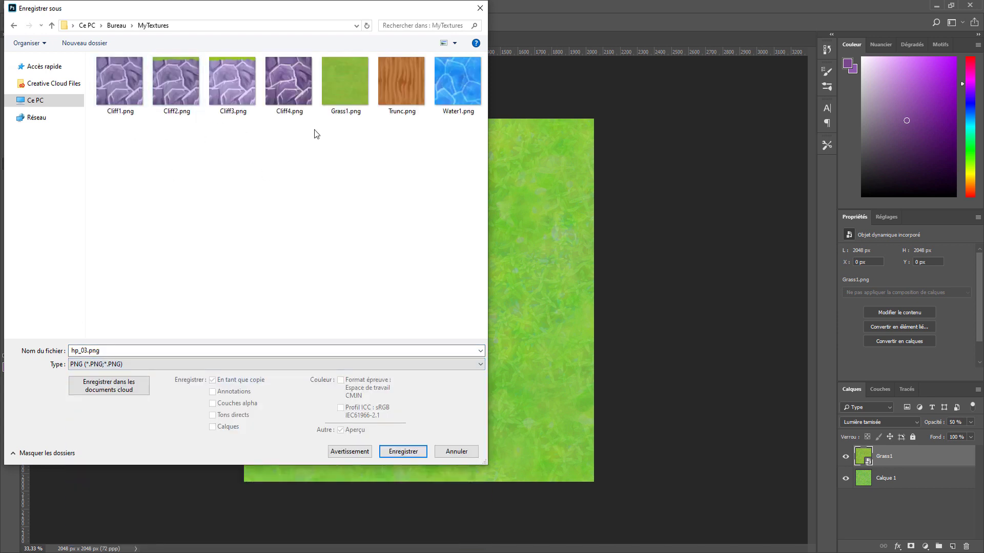
{"action": "left_click", "coordinate": [337, 104]}
{"action": "left_click", "coordinate": [87, 351]}
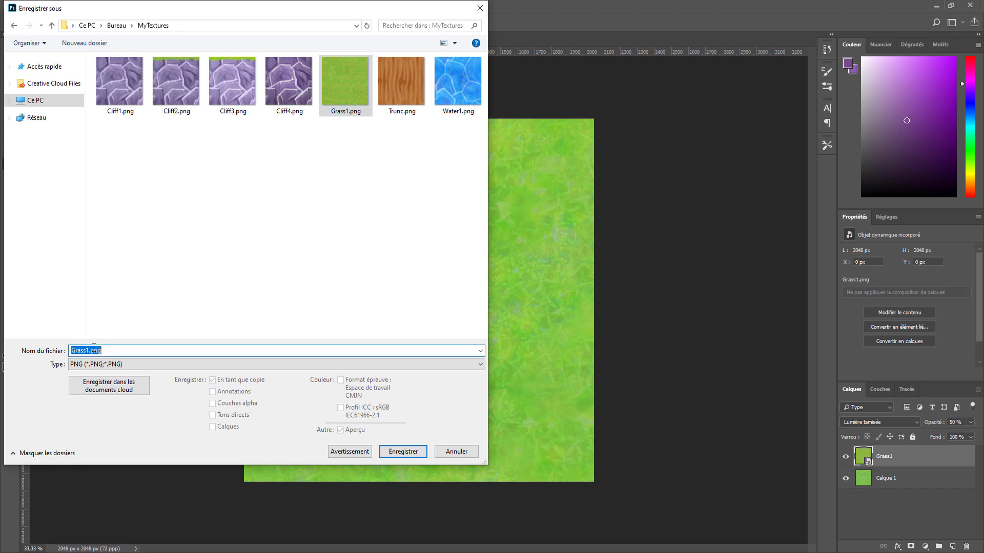
{"action": "left_click", "coordinate": [87, 351]}
{"action": "key", "text": "BackSpace"}
{"action": "type", "text": "2"}
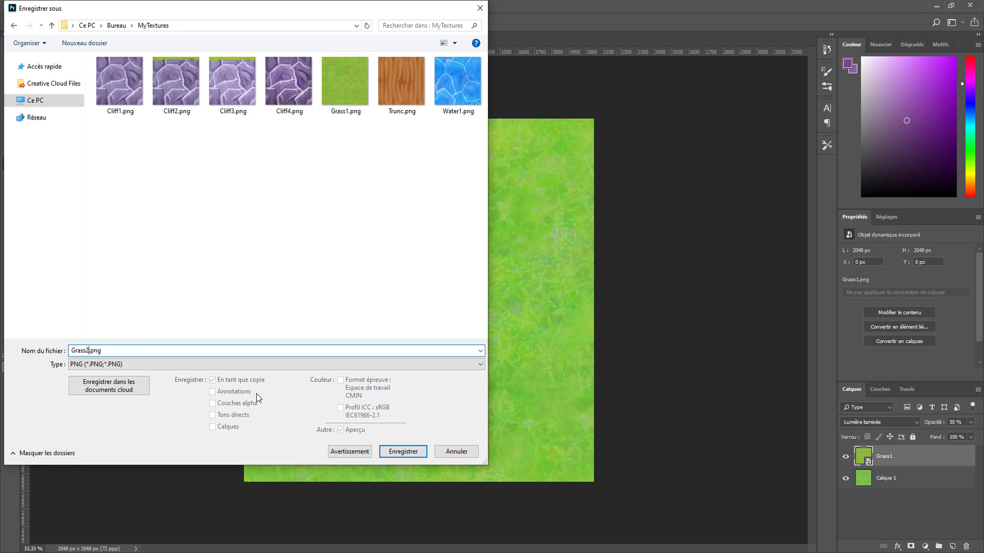
{"action": "left_click", "coordinate": [400, 452]}
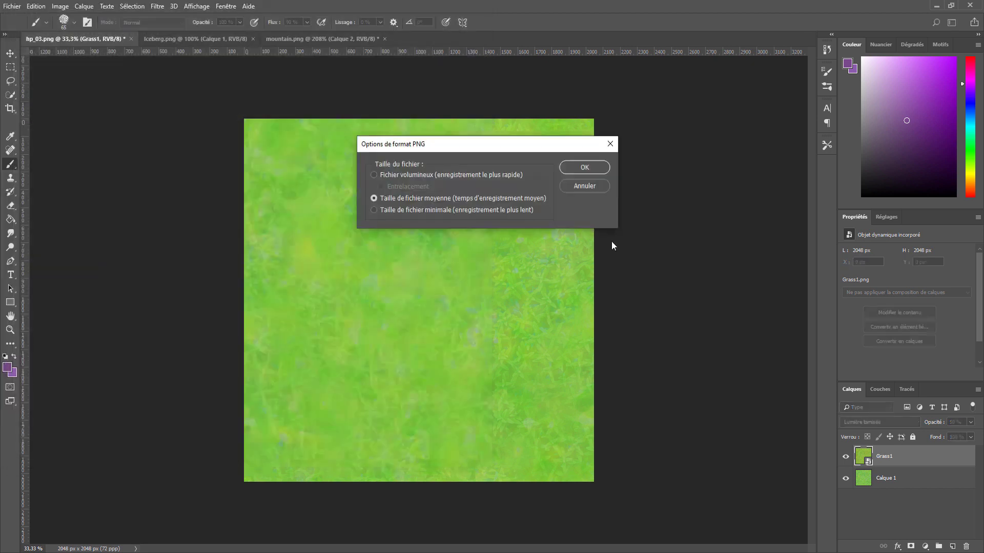
{"action": "left_click", "coordinate": [584, 167]}
Step: Flatten the grass image and convert its locked background into a regular layer
{"action": "left_click", "coordinate": [10, 67]}
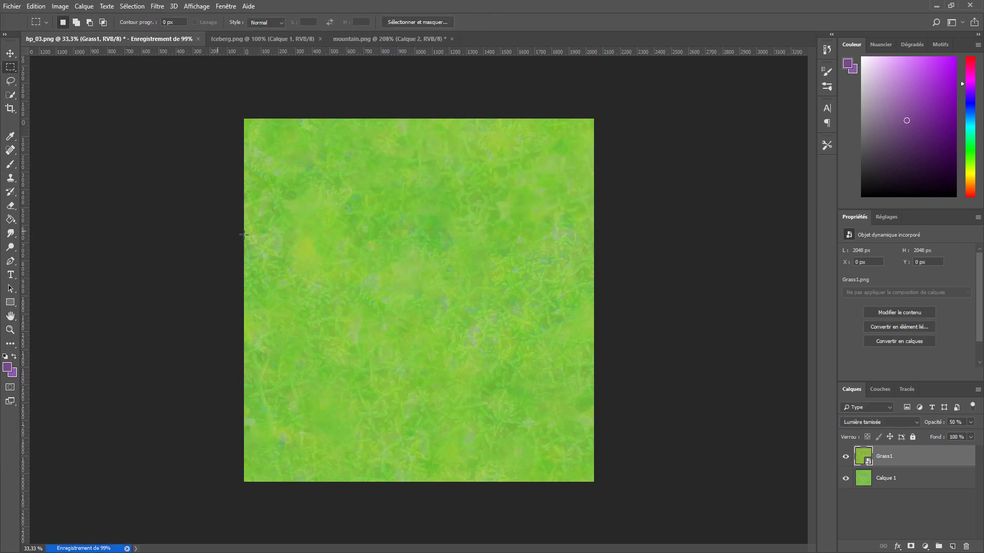
{"action": "left_click_drag", "start_coordinate": [244, 234], "coordinate": [576, 286]}
{"action": "left_click", "coordinate": [488, 282]}
{"action": "left_click", "coordinate": [83, 6]}
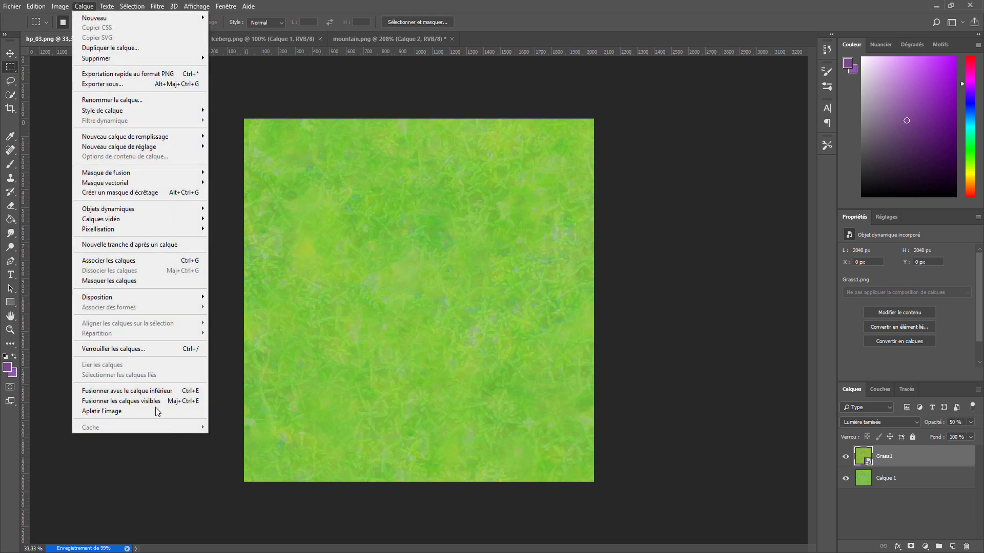
{"action": "left_click", "coordinate": [202, 411]}
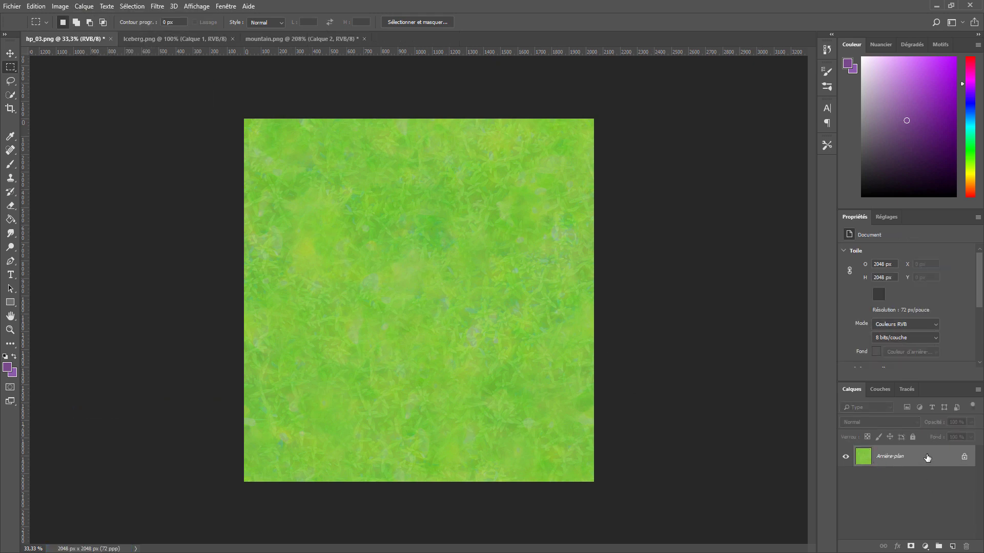
{"action": "double_click", "coordinate": [928, 456]}
{"action": "key", "text": "Return"}
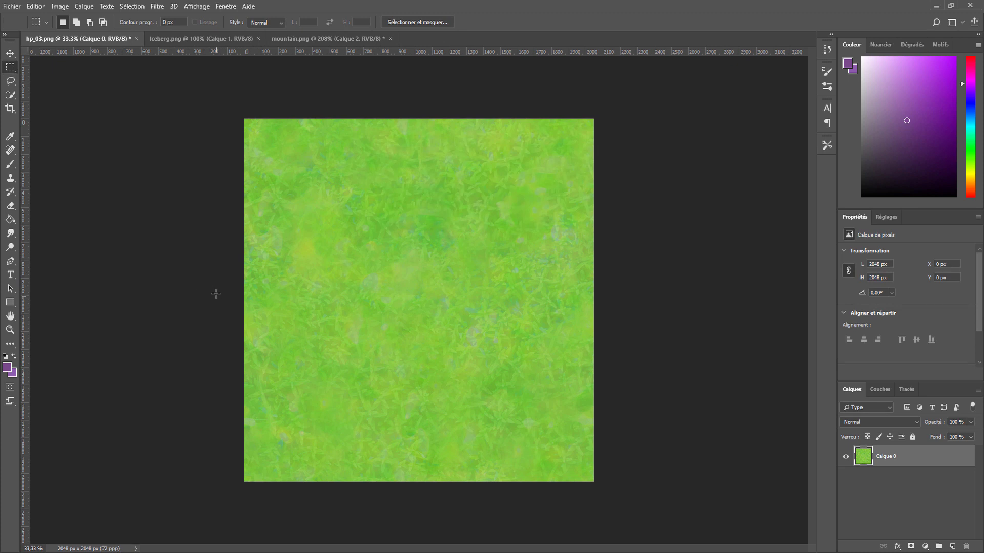
Step: Copy a full-width horizontal strip from the middle of the grass texture and paste it into mountain.png
{"action": "left_click_drag", "start_coordinate": [220, 273], "coordinate": [602, 310]}
{"action": "left_click", "coordinate": [322, 39]}
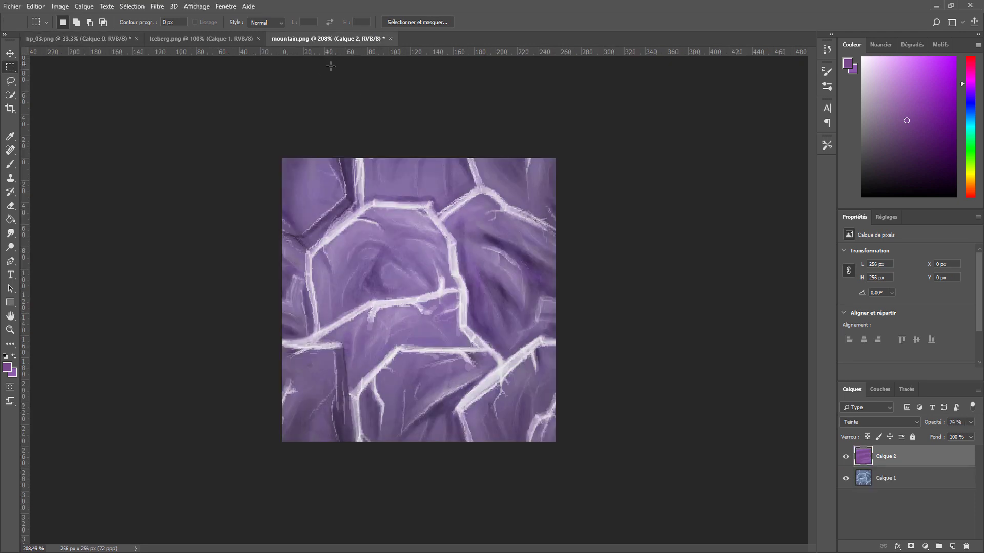
{"action": "key", "text": "ctrl+v"}
Step: Scale the pasted grass strip to 14.38% and place it horizontally centred along the cliff texture's top edge
{"action": "key", "text": "ctrl+t"}
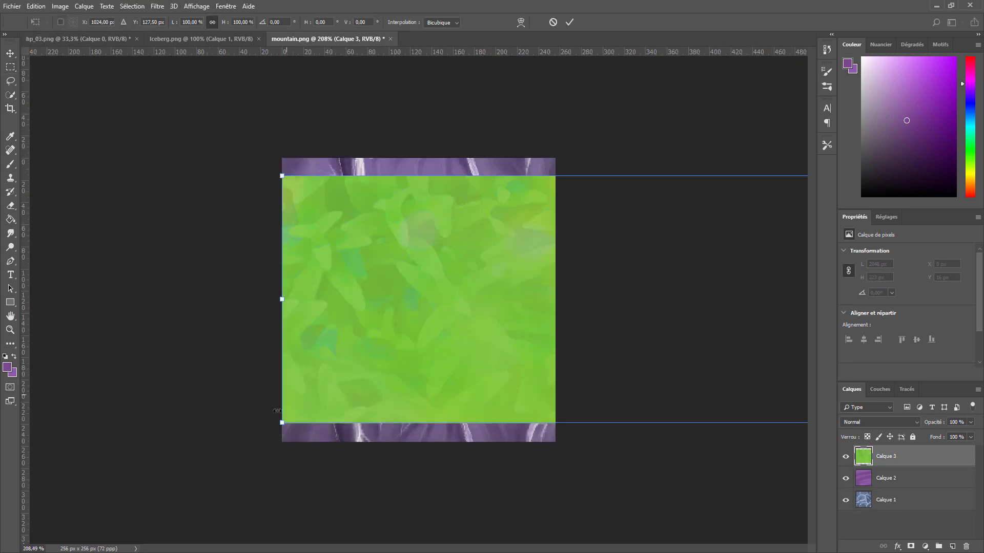
{"action": "left_click_drag", "start_coordinate": [279, 427], "coordinate": [333, 189]}
{"action": "left_click_drag", "start_coordinate": [416, 179], "coordinate": [330, 194]}
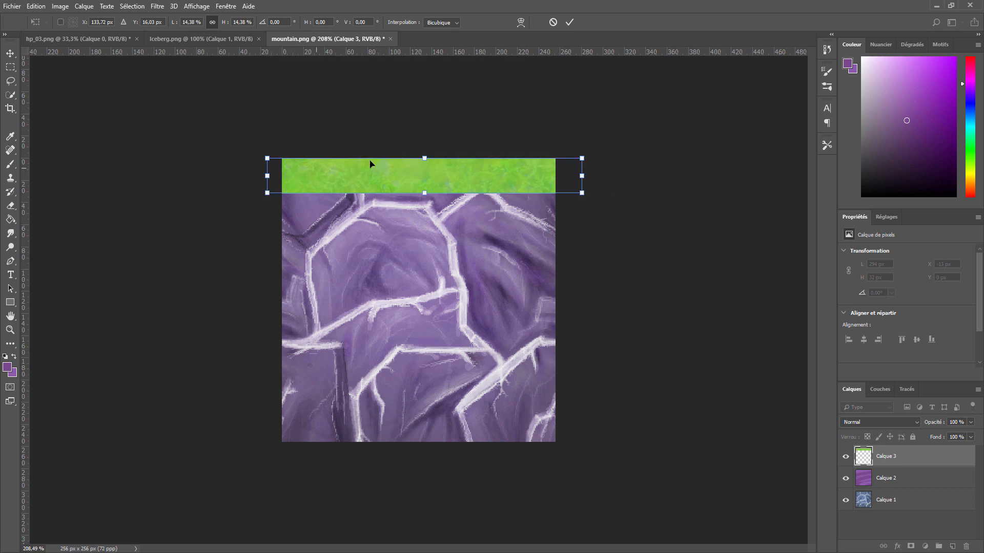
{"action": "left_click_drag", "start_coordinate": [349, 174], "coordinate": [330, 171]}
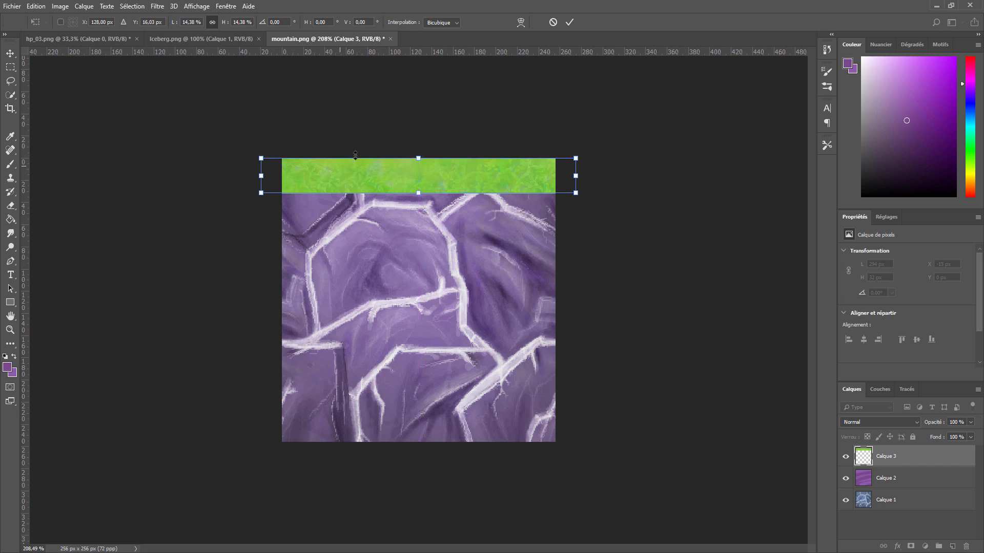
{"action": "key", "text": "Return"}
{"action": "key", "text": "m"}
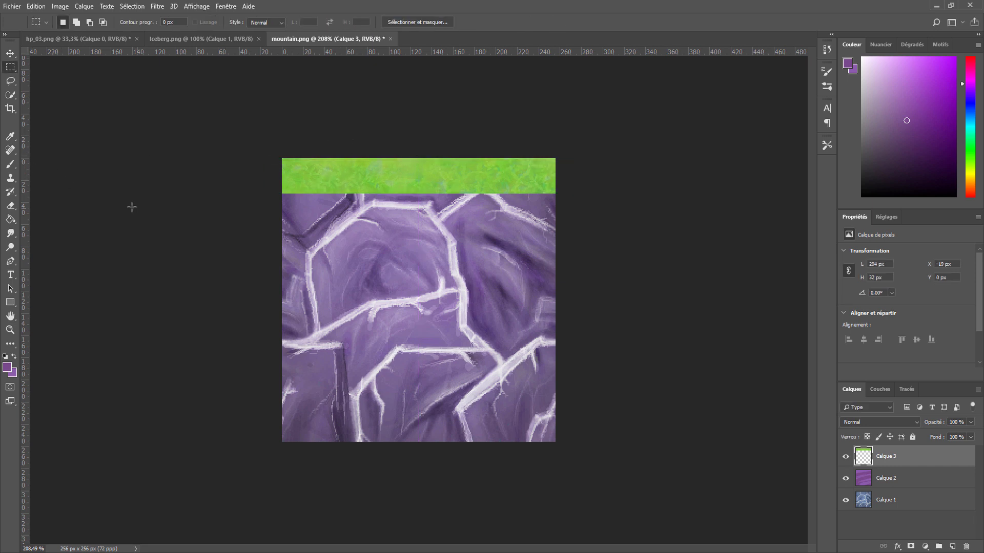
Step: Erase the grass strip's lower edge across its full width into an irregular, wavy outline over the cliff
{"action": "left_click", "coordinate": [10, 205]}
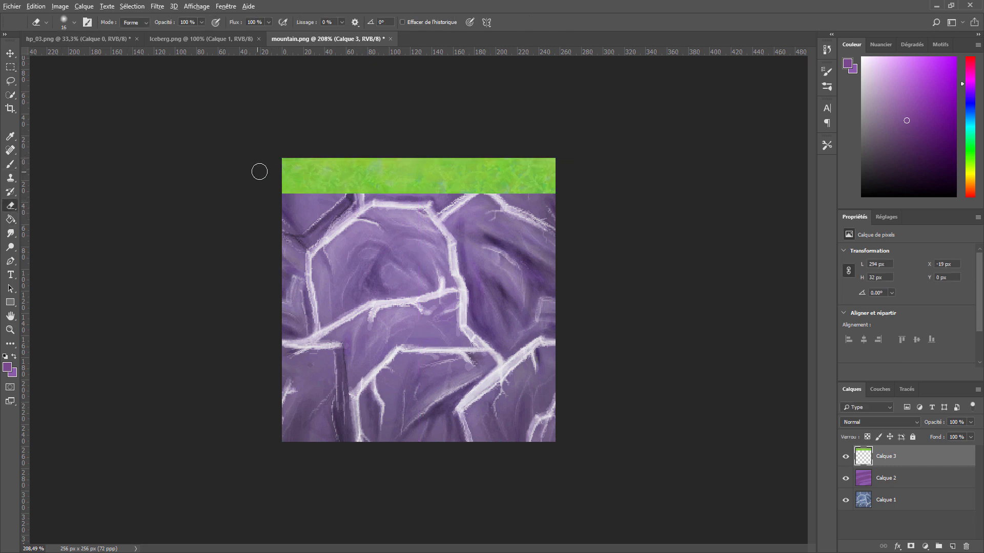
{"action": "scroll", "coordinate": [260, 169], "scroll_direction": "up", "scroll_amount": 2}
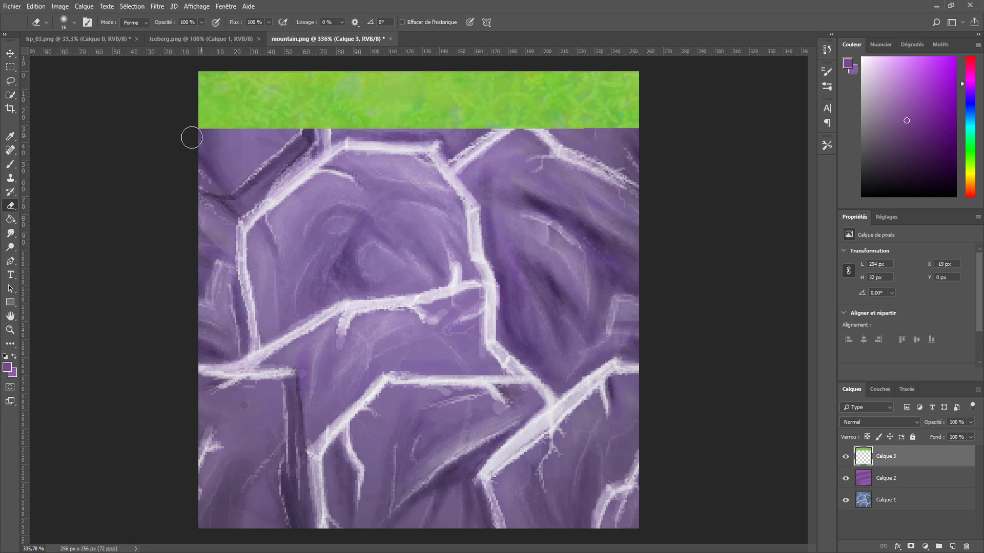
{"action": "left_click_drag", "start_coordinate": [189, 136], "coordinate": [220, 136]}
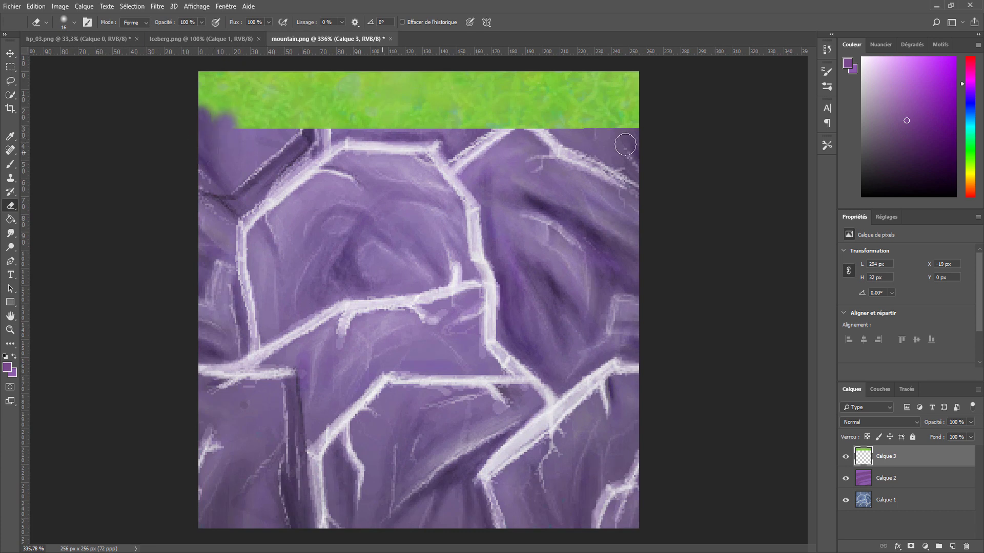
{"action": "mouse_move", "coordinate": [626, 141]}
{"action": "left_mouse_down"}
{"action": "mouse_move", "coordinate": [637, 125]}
{"action": "mouse_move", "coordinate": [620, 133]}
{"action": "mouse_move", "coordinate": [568, 126]}
{"action": "mouse_move", "coordinate": [587, 131]}
{"action": "mouse_move", "coordinate": [587, 122]}
{"action": "mouse_move", "coordinate": [365, 114]}
{"action": "mouse_move", "coordinate": [219, 123]}
{"action": "mouse_move", "coordinate": [328, 134]}
{"action": "mouse_move", "coordinate": [371, 121]}
{"action": "mouse_move", "coordinate": [402, 138]}
{"action": "mouse_move", "coordinate": [539, 129]}
{"action": "mouse_move", "coordinate": [508, 149]}
{"action": "mouse_move", "coordinate": [288, 151]}
{"action": "mouse_move", "coordinate": [547, 150]}
{"action": "mouse_move", "coordinate": [479, 182]}
{"action": "left_mouse_up"}
{"action": "scroll", "coordinate": [480, 182], "scroll_direction": "down", "scroll_amount": 5}
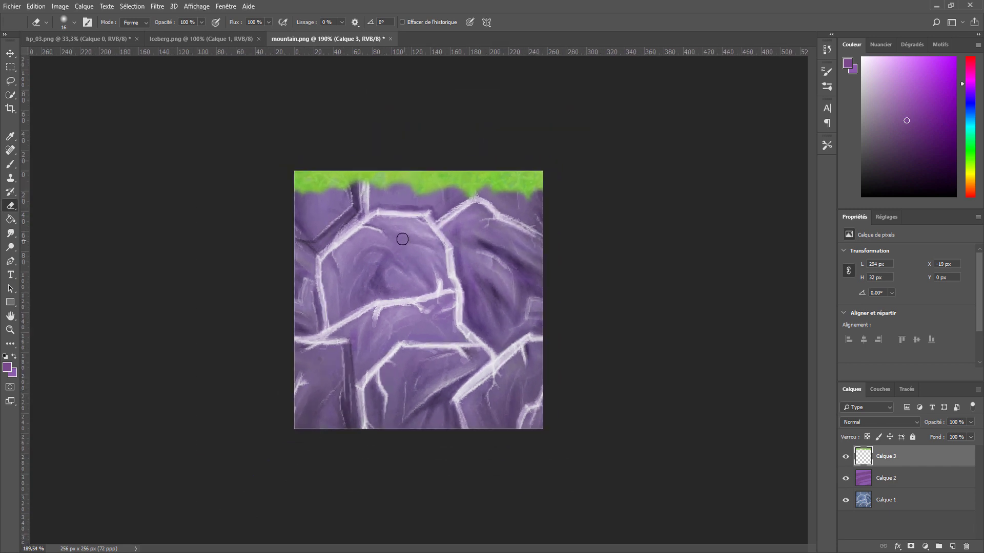
Step: Save the grass-topped cliff texture as Cliff4_Grass2.png in the MyTextures folder with the offered PNG options
{"action": "key", "text": "ctrl+shift+s"}
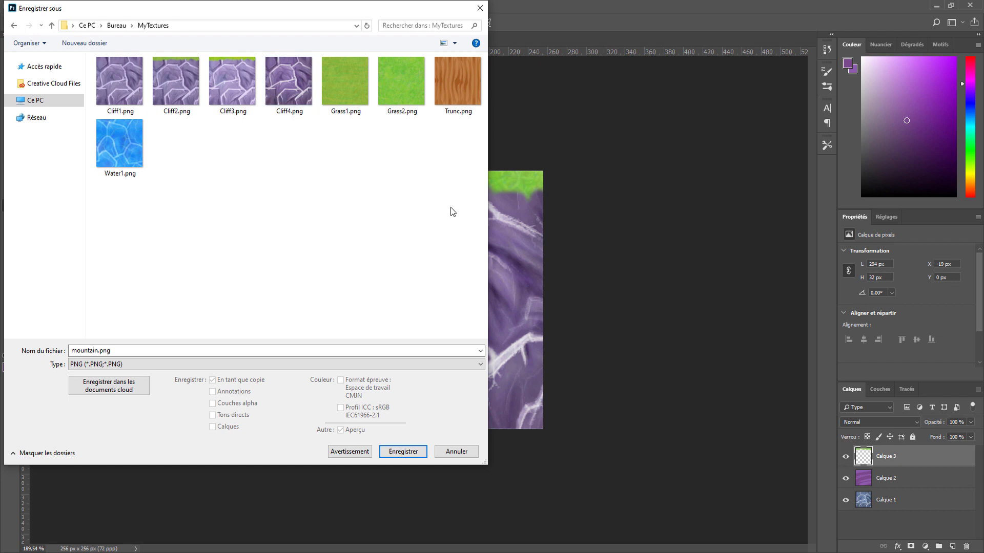
{"action": "left_click", "coordinate": [285, 95]}
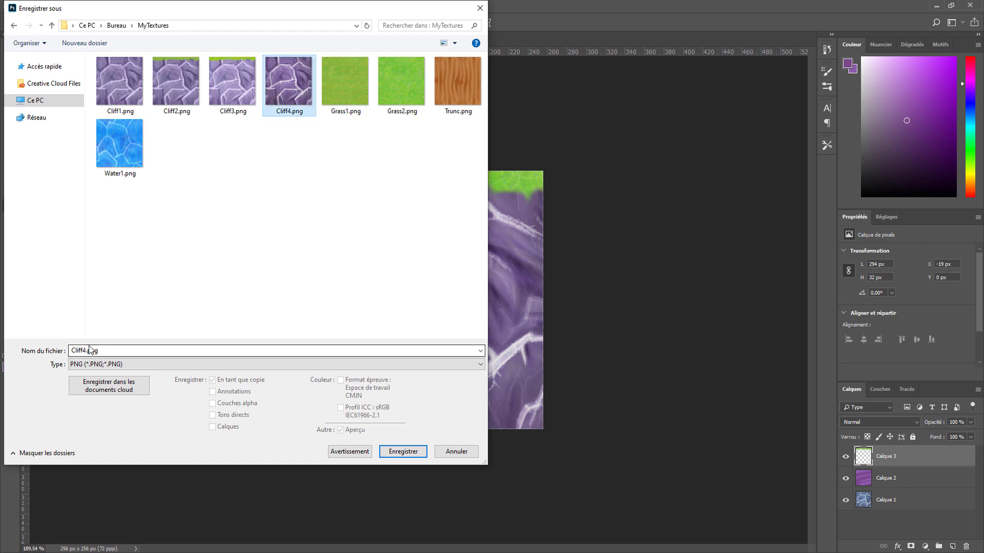
{"action": "double_click", "coordinate": [86, 350]}
{"action": "key", "text": "End"}
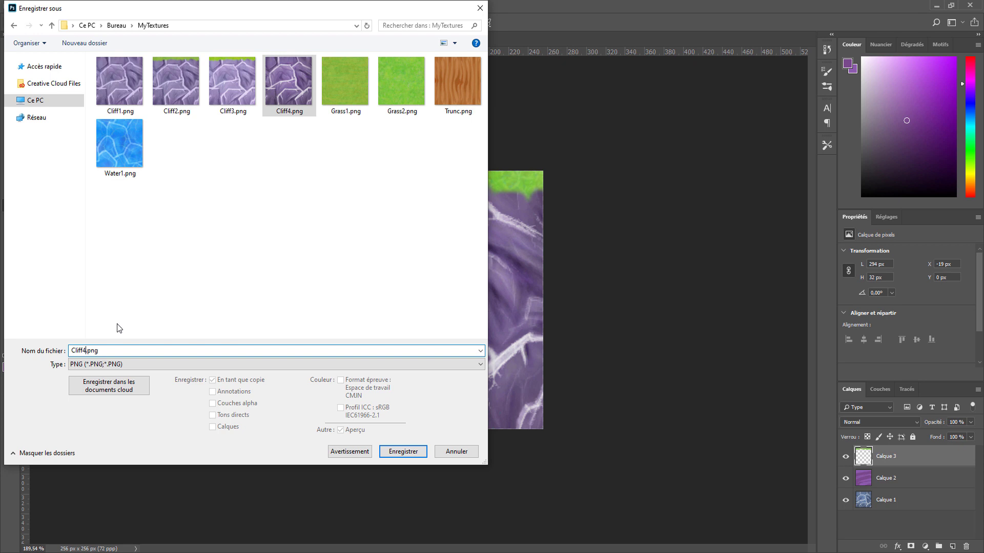
{"action": "type", "text": "_Grass2"}
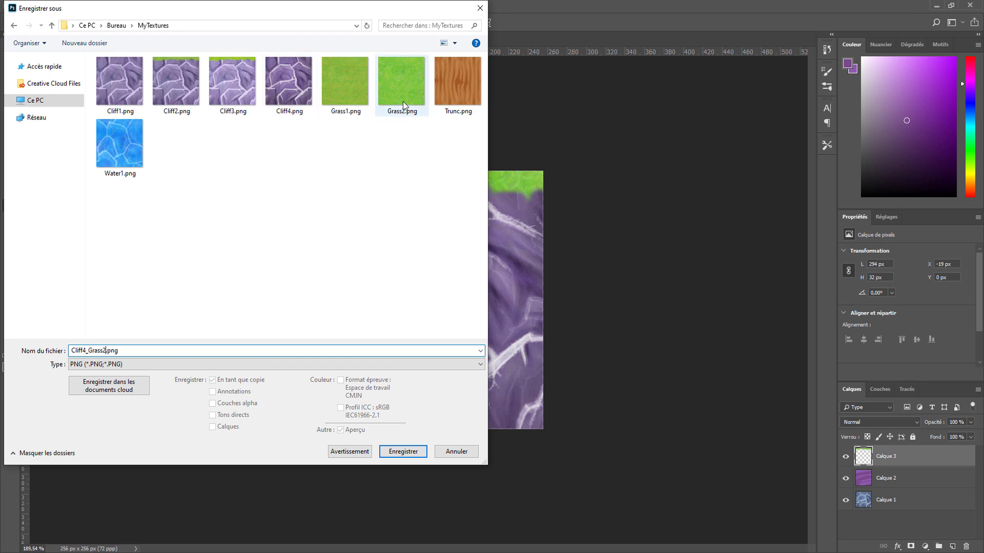
{"action": "left_click", "coordinate": [403, 452]}
{"action": "left_click", "coordinate": [581, 166]}
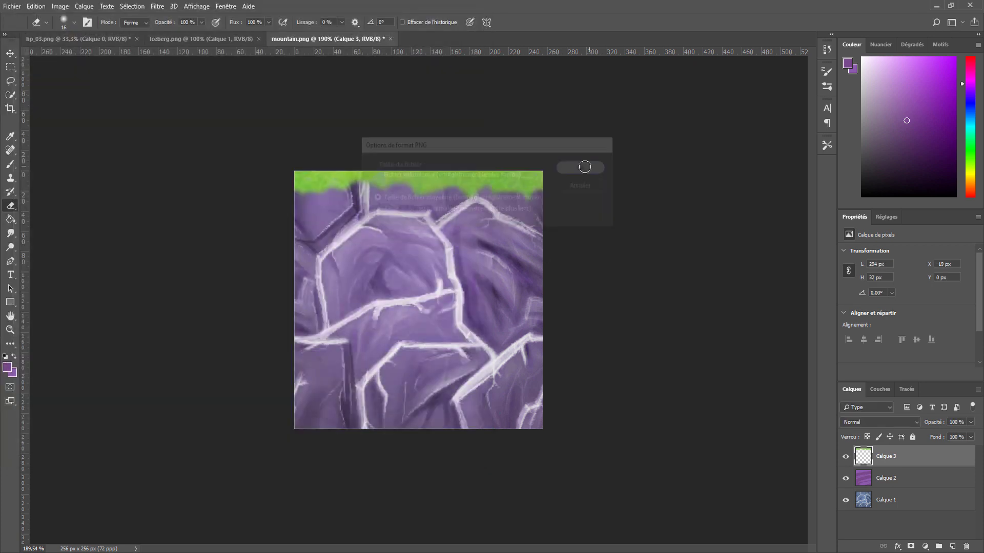
Step: Add a new empty layer to Iceberg.png and make a bright blue the background colour
{"action": "left_click", "coordinate": [207, 39]}
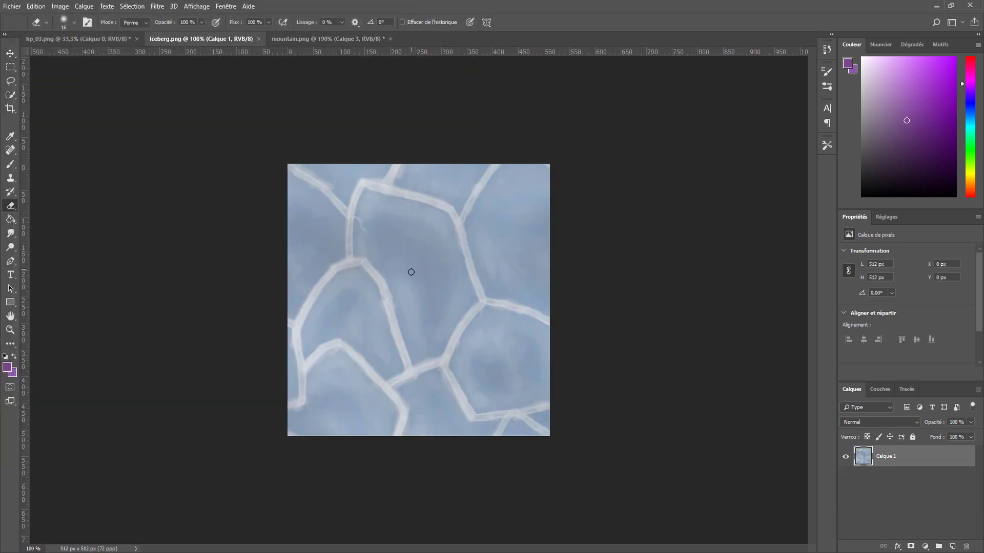
{"action": "left_click", "coordinate": [951, 546]}
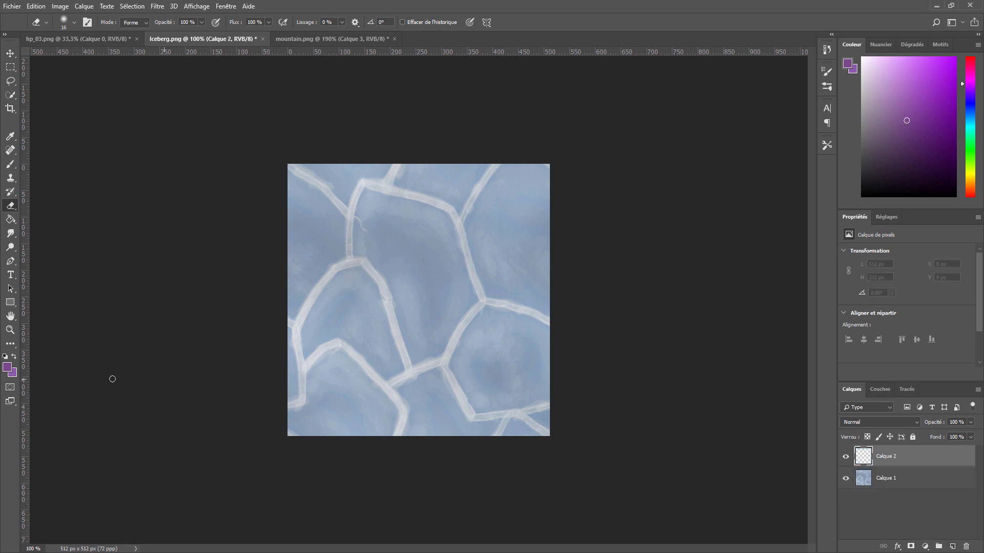
{"action": "left_click", "coordinate": [7, 367]}
{"action": "left_click", "coordinate": [696, 254]}
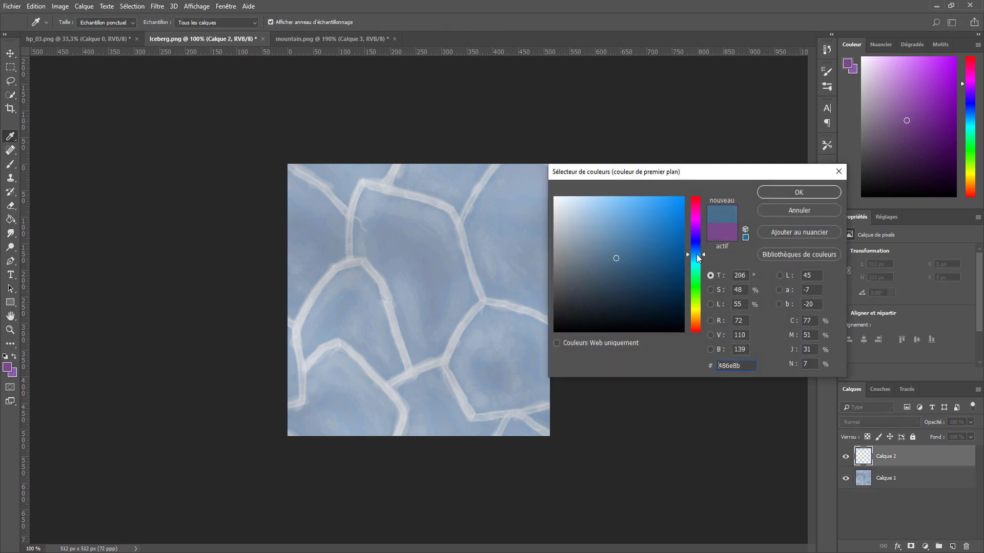
{"action": "left_click", "coordinate": [647, 212]}
{"action": "left_click", "coordinate": [789, 192]}
{"action": "key", "text": "x"}
{"action": "key", "text": "e"}
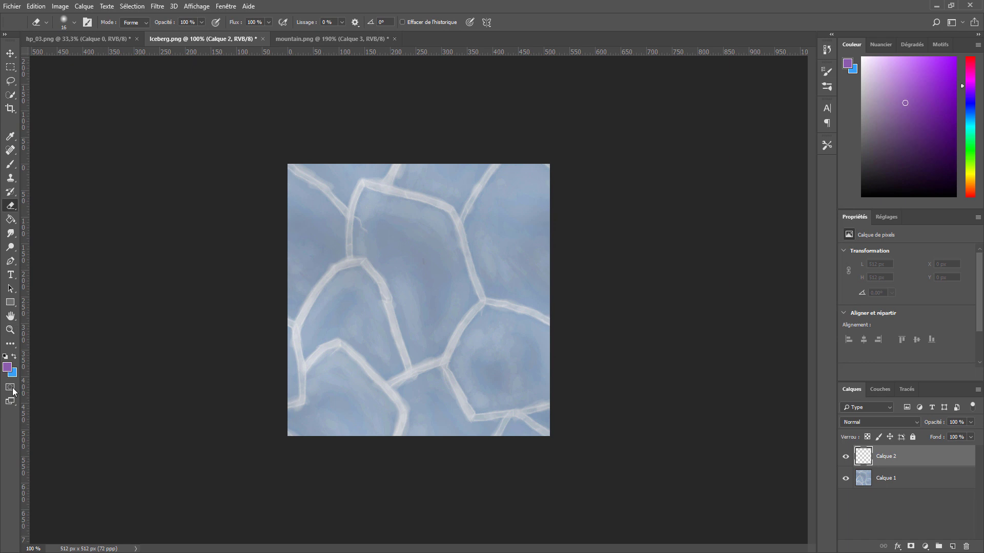
Step: Set the foreground colour to a light cyan
{"action": "left_click", "coordinate": [7, 368]}
{"action": "left_click", "coordinate": [695, 256]}
{"action": "left_click_drag", "start_coordinate": [600, 212], "coordinate": [598, 198]}
{"action": "left_click", "coordinate": [786, 193]}
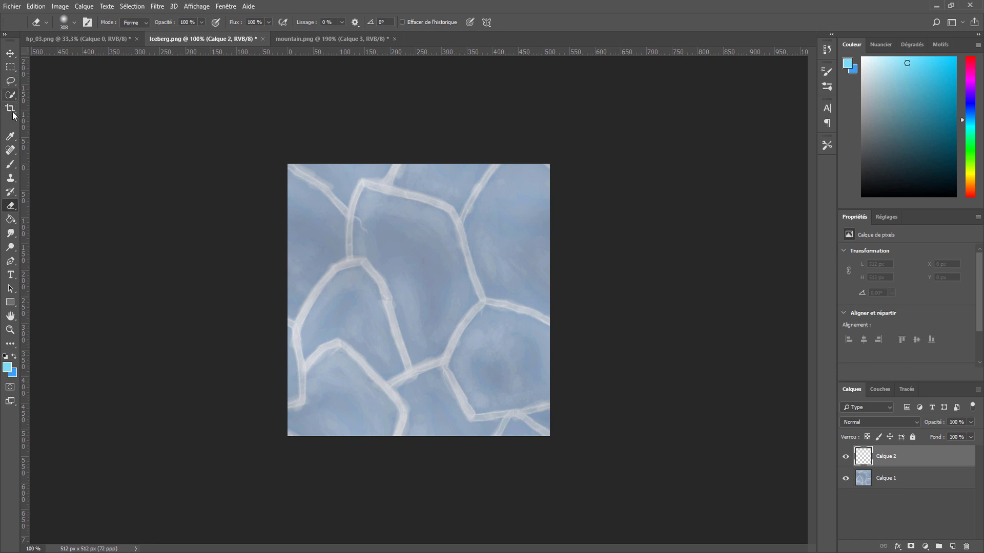
Step: Cover the new layer in light cyan with the textured brush and paint irregular bright blue patches at brush size 213
{"action": "left_click", "coordinate": [11, 165]}
{"action": "mouse_move", "coordinate": [341, 171]}
{"action": "left_mouse_down"}
{"action": "mouse_move", "coordinate": [296, 213]}
{"action": "mouse_move", "coordinate": [437, 307]}
{"action": "mouse_move", "coordinate": [492, 307]}
{"action": "left_mouse_up"}
{"action": "left_click_drag", "start_coordinate": [641, 298], "coordinate": [123, 303]}
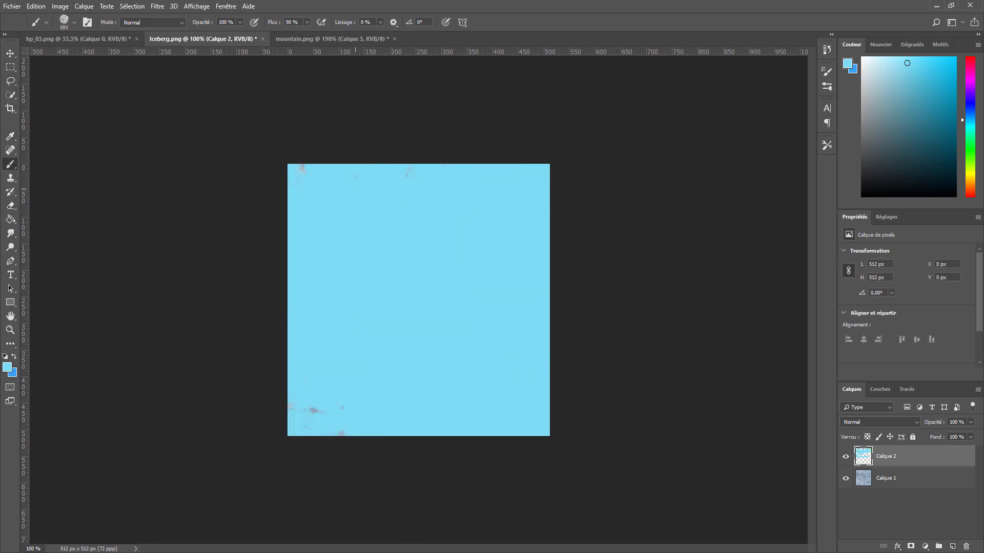
{"action": "right_click", "coordinate": [474, 262], "text": "alt"}
{"action": "mouse_move", "coordinate": [474, 262]}
{"action": "left_mouse_down"}
{"action": "mouse_move", "coordinate": [355, 329]}
{"action": "mouse_move", "coordinate": [417, 329]}
{"action": "mouse_move", "coordinate": [421, 347]}
{"action": "mouse_move", "coordinate": [406, 333]}
{"action": "mouse_move", "coordinate": [330, 351]}
{"action": "mouse_move", "coordinate": [560, 362]}
{"action": "left_mouse_up"}
{"action": "right_click", "coordinate": [406, 333], "text": "alt"}
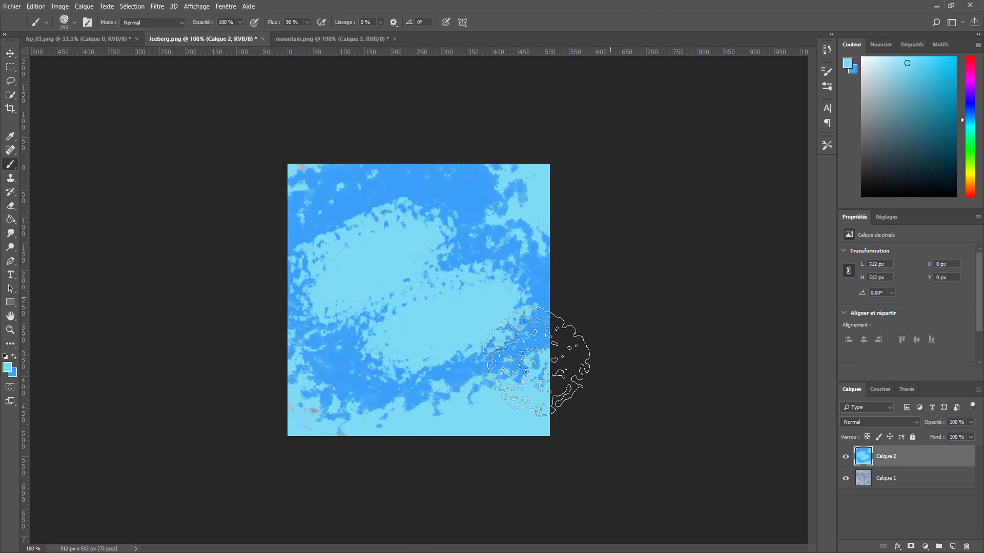
Step: Set the painted layer to Couleur blending at 73% opacity and duplicate it with the copy set to Produit at 30%
{"action": "left_click", "coordinate": [869, 423]}
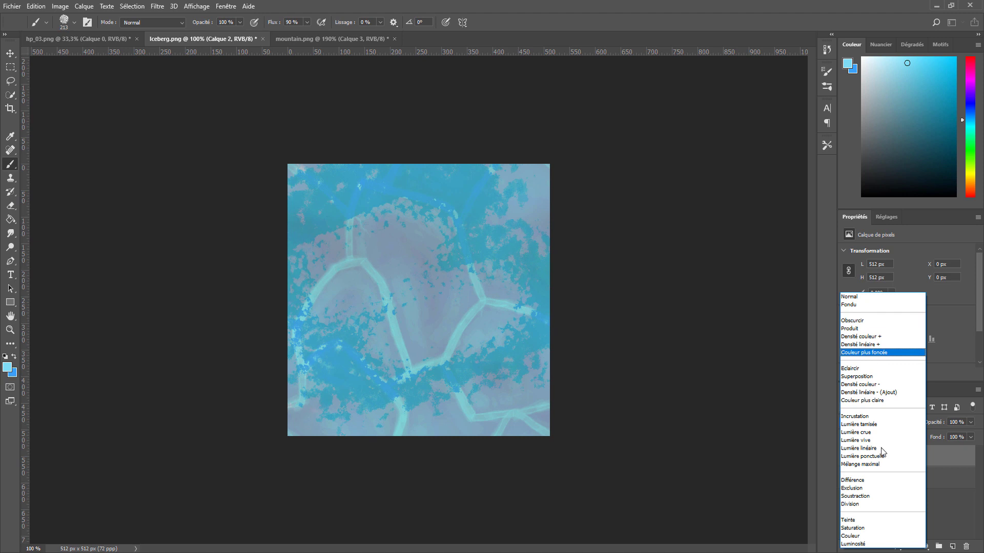
{"action": "left_click", "coordinate": [869, 536]}
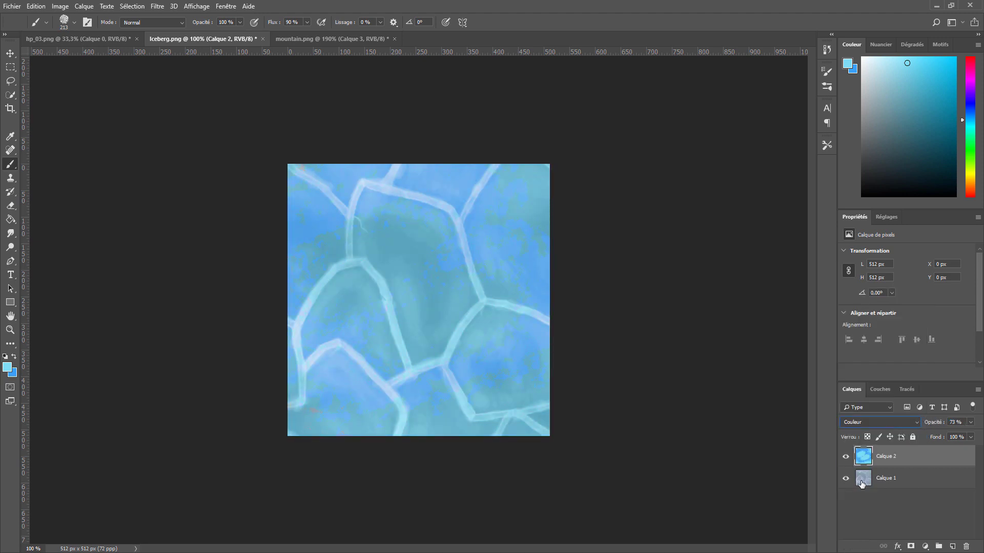
{"action": "left_click_drag", "start_coordinate": [868, 455], "coordinate": [953, 547]}
{"action": "left_click", "coordinate": [874, 419]}
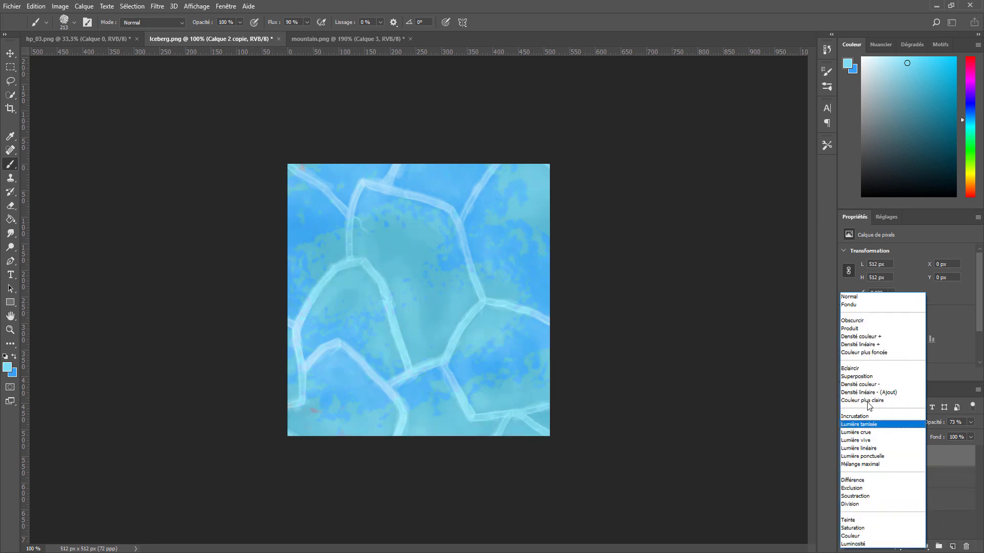
{"action": "left_click", "coordinate": [861, 330]}
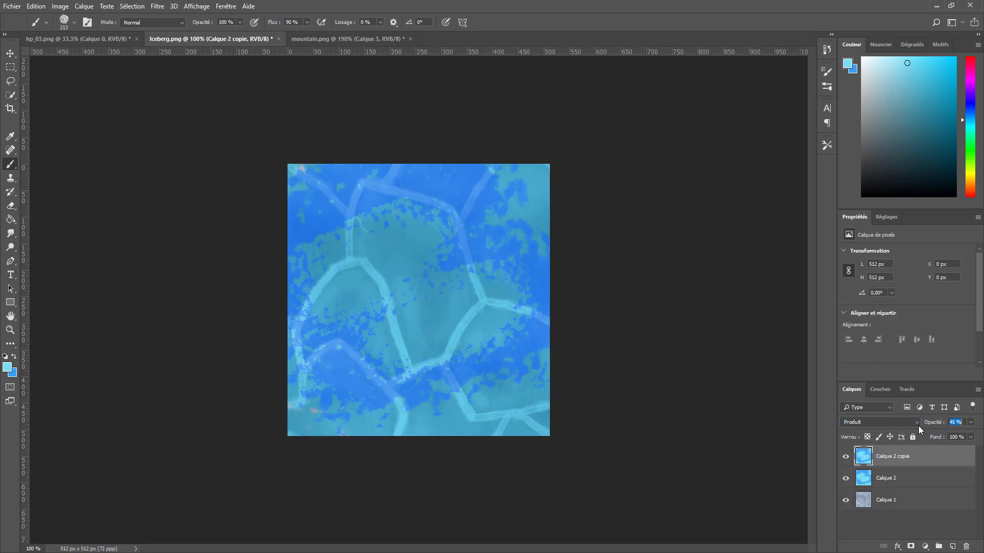
{"action": "type", "text": "30"}
{"action": "key", "text": "Return"}
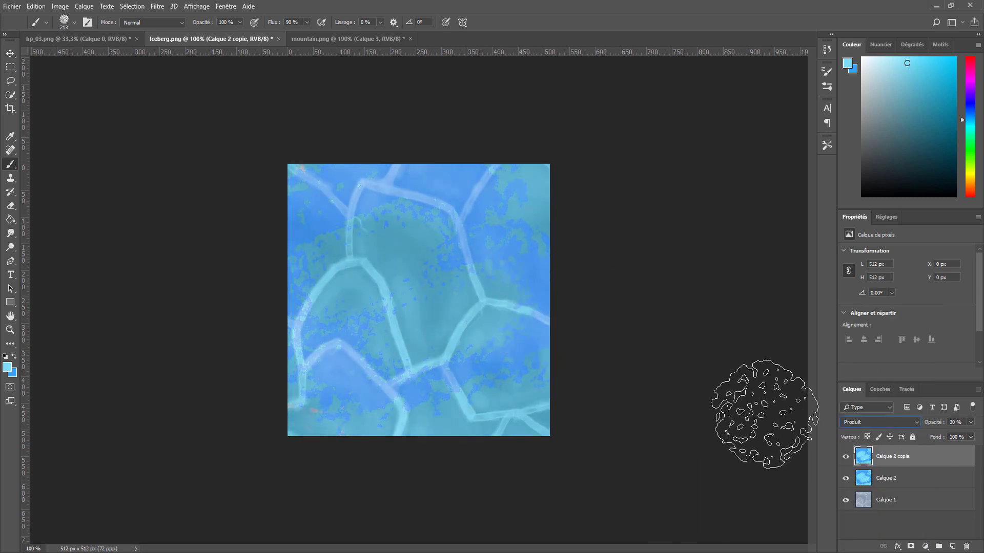
Step: Switch to the file explorer and place Water1.png into Iceberg.png as the topmost layer, filling the canvas
{"action": "key", "text": "alt+Tab"}
{"action": "left_click_drag", "start_coordinate": [937, 148], "coordinate": [322, 357]}
{"action": "key", "text": "Return"}
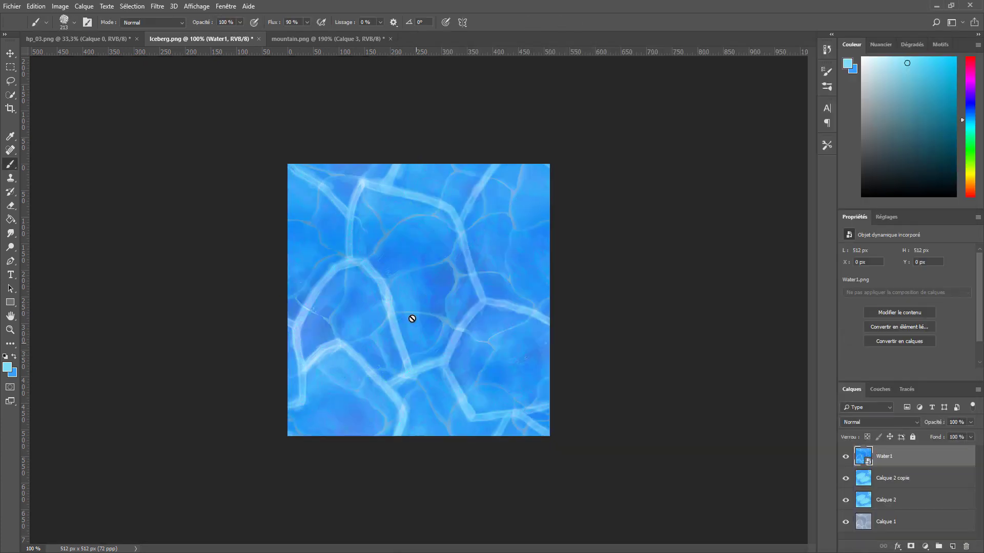
Step: Compare the texture with and without the Water1 layer and set that layer's opacity to 52%
{"action": "left_click", "coordinate": [846, 457]}
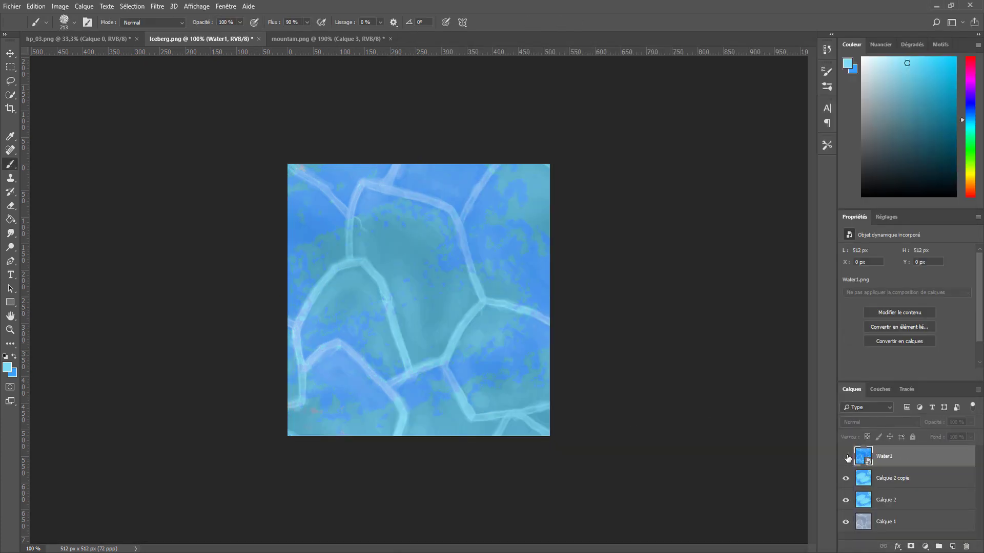
{"action": "left_click", "coordinate": [846, 456]}
{"action": "left_click", "coordinate": [846, 457]}
{"action": "left_click", "coordinate": [846, 457]}
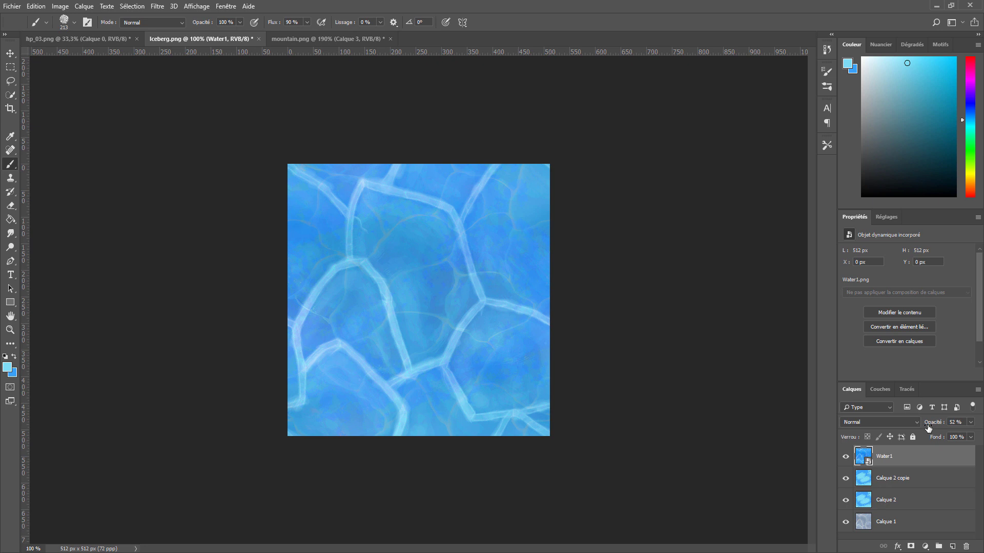
Step: Open the Calque 2 copie layer in Liquify and warp its central paint patches into swirls with a 201 brush and a 320 twirl
{"action": "left_click", "coordinate": [880, 476]}
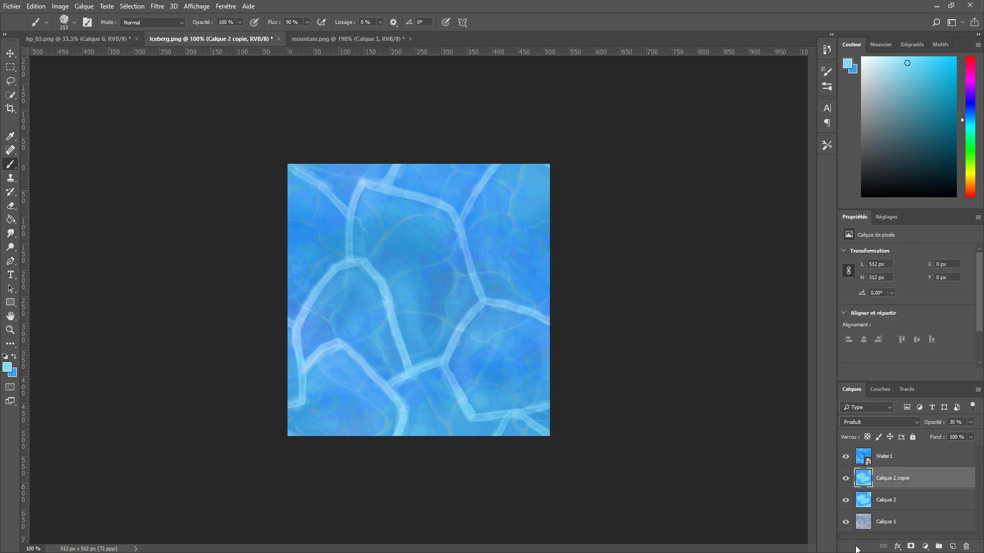
{"action": "left_click", "coordinate": [157, 6]}
{"action": "left_click", "coordinate": [175, 89]}
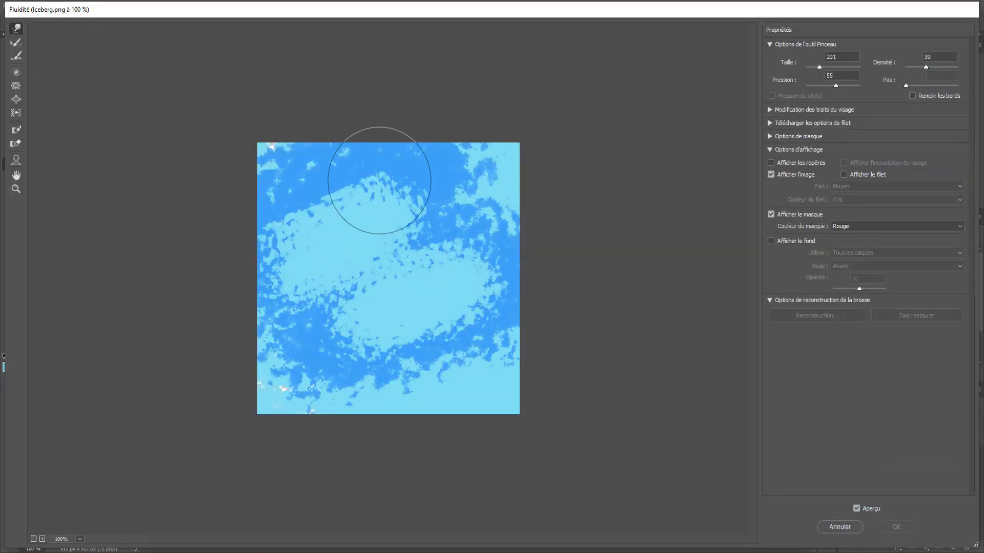
{"action": "mouse_move", "coordinate": [379, 181]}
{"action": "left_mouse_down"}
{"action": "mouse_move", "coordinate": [354, 261]}
{"action": "mouse_move", "coordinate": [331, 277]}
{"action": "mouse_move", "coordinate": [403, 286]}
{"action": "mouse_move", "coordinate": [379, 266]}
{"action": "left_mouse_up"}
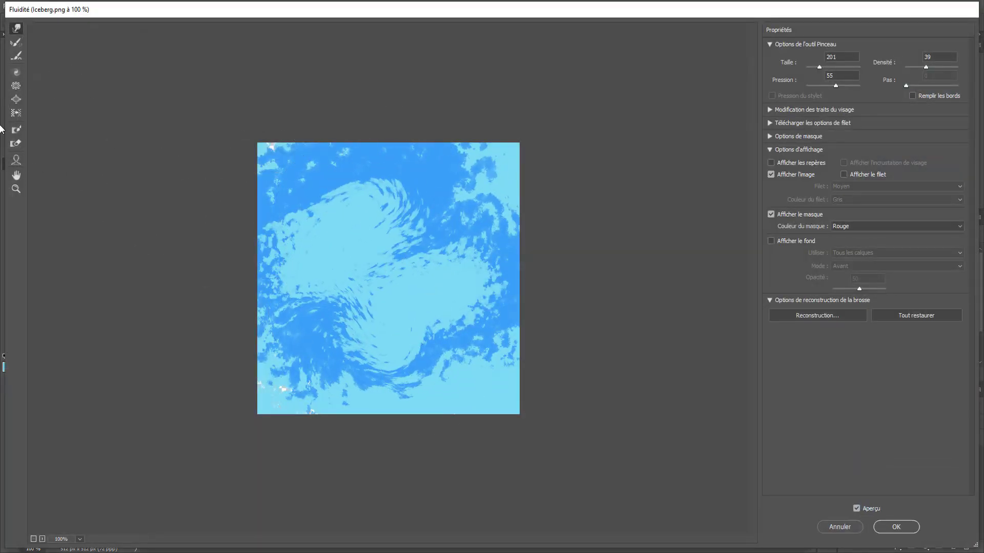
{"action": "left_click", "coordinate": [16, 72]}
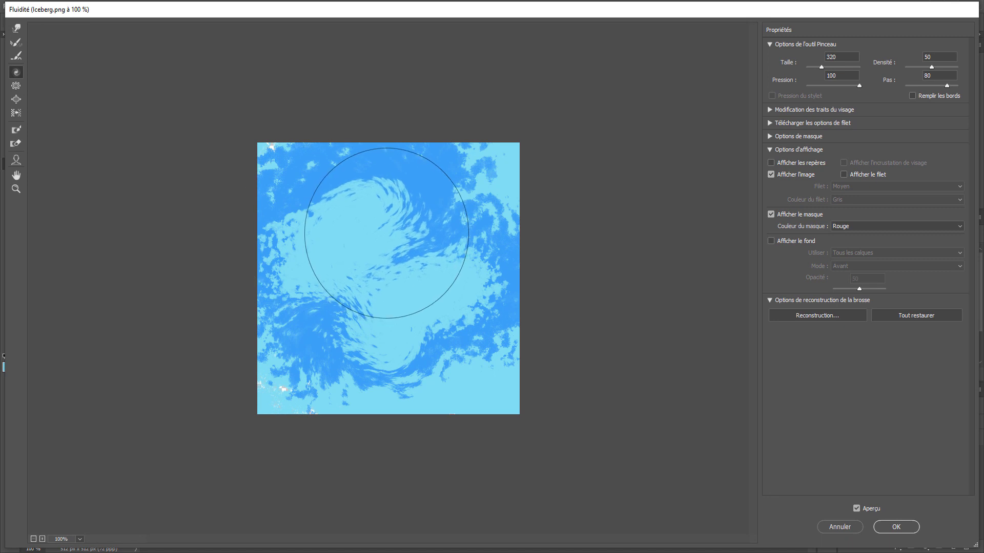
{"action": "left_click_drag", "start_coordinate": [386, 233], "coordinate": [387, 234]}
Step: Pinch the image centre with a 926 brush, bloat the paint patches out to the edges with a 478 brush, and apply Liquify
{"action": "left_click", "coordinate": [17, 86]}
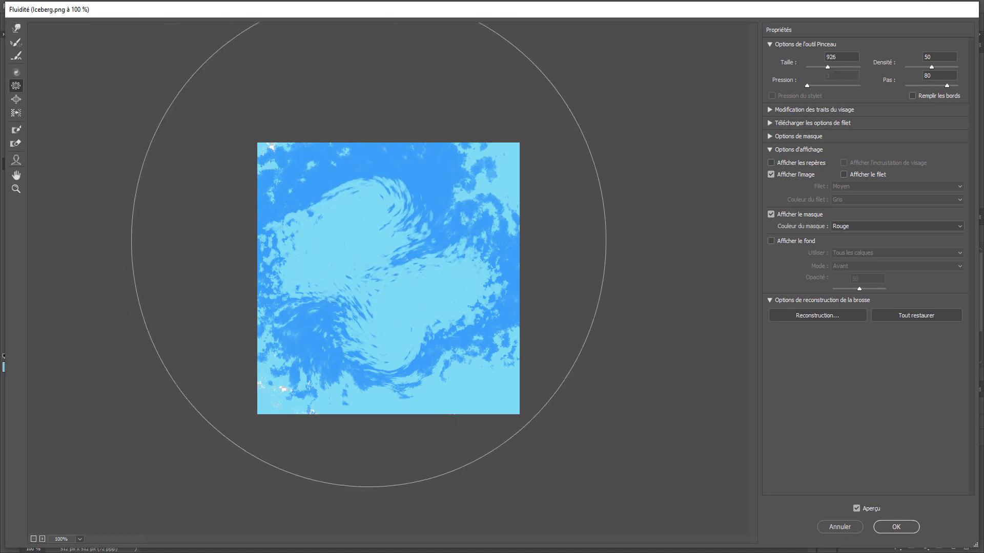
{"action": "left_click", "coordinate": [369, 250]}
{"action": "left_click", "coordinate": [16, 99]}
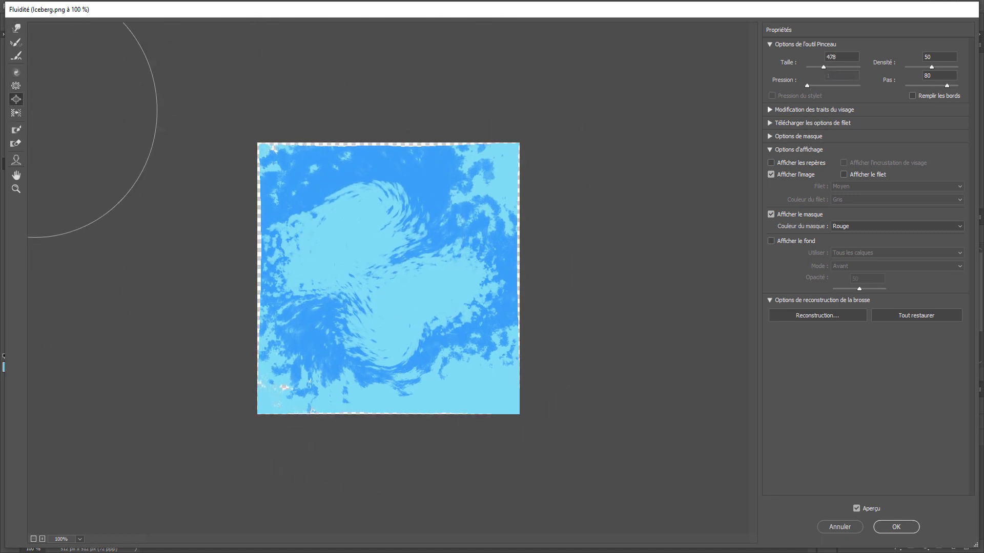
{"action": "mouse_move", "coordinate": [389, 215]}
{"action": "left_mouse_down"}
{"action": "mouse_move", "coordinate": [275, 135]}
{"action": "mouse_move", "coordinate": [410, 128]}
{"action": "mouse_move", "coordinate": [468, 198]}
{"action": "mouse_move", "coordinate": [323, 282]}
{"action": "mouse_move", "coordinate": [292, 340]}
{"action": "left_mouse_up"}
{"action": "mouse_move", "coordinate": [525, 354]}
{"action": "left_mouse_down"}
{"action": "mouse_move", "coordinate": [499, 261]}
{"action": "mouse_move", "coordinate": [433, 121]}
{"action": "mouse_move", "coordinate": [404, 97]}
{"action": "mouse_move", "coordinate": [410, 210]}
{"action": "mouse_move", "coordinate": [416, 191]}
{"action": "mouse_move", "coordinate": [279, 149]}
{"action": "mouse_move", "coordinate": [294, 162]}
{"action": "mouse_move", "coordinate": [321, 335]}
{"action": "mouse_move", "coordinate": [305, 339]}
{"action": "mouse_move", "coordinate": [329, 347]}
{"action": "mouse_move", "coordinate": [306, 390]}
{"action": "mouse_move", "coordinate": [282, 389]}
{"action": "mouse_move", "coordinate": [271, 412]}
{"action": "mouse_move", "coordinate": [239, 417]}
{"action": "left_mouse_up"}
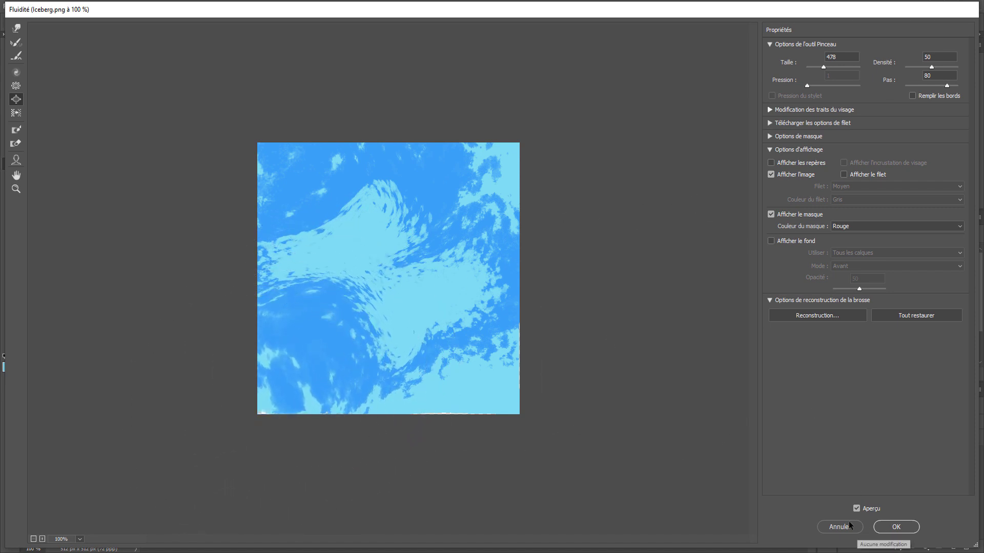
{"action": "left_click", "coordinate": [894, 527]}
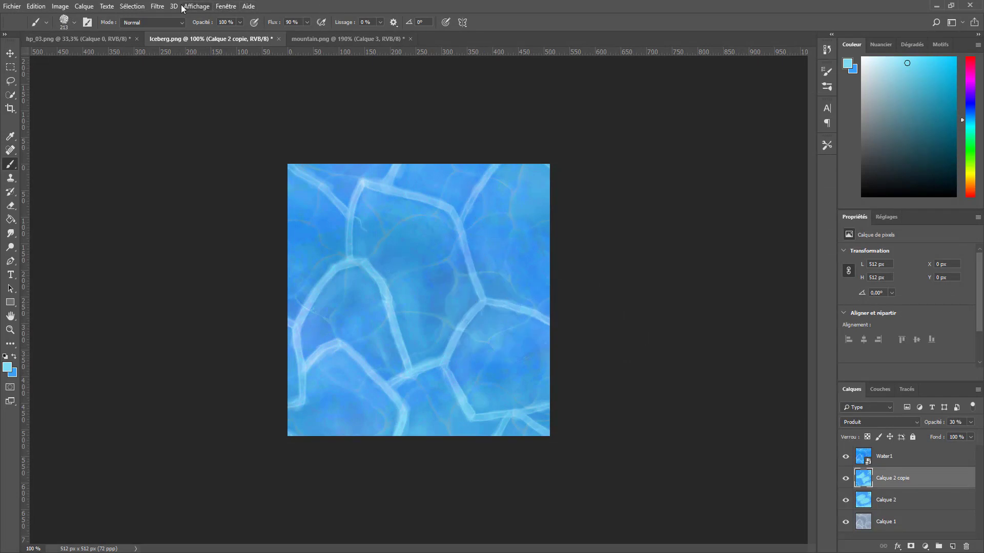
Step: Apply the Peinture à l'huile filter to Calque 2 copie with its existing settings after inspecting several areas of the preview
{"action": "left_click", "coordinate": [158, 6]}
{"action": "mouse_move", "coordinate": [175, 140]}
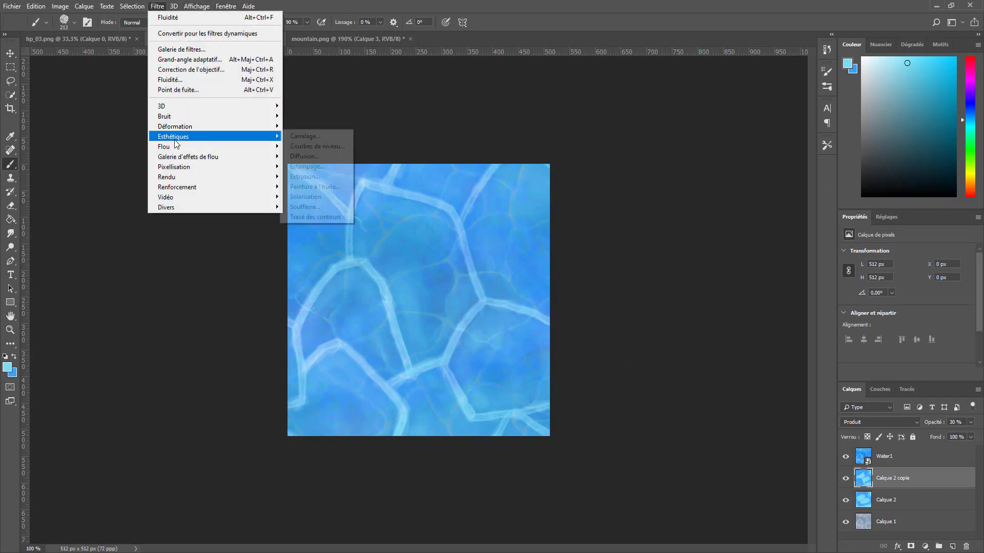
{"action": "left_click", "coordinate": [334, 187]}
{"action": "mouse_move", "coordinate": [601, 167]}
{"action": "left_mouse_down"}
{"action": "mouse_move", "coordinate": [572, 213]}
{"action": "mouse_move", "coordinate": [583, 152]}
{"action": "mouse_move", "coordinate": [575, 208]}
{"action": "mouse_move", "coordinate": [578, 201]}
{"action": "left_mouse_up"}
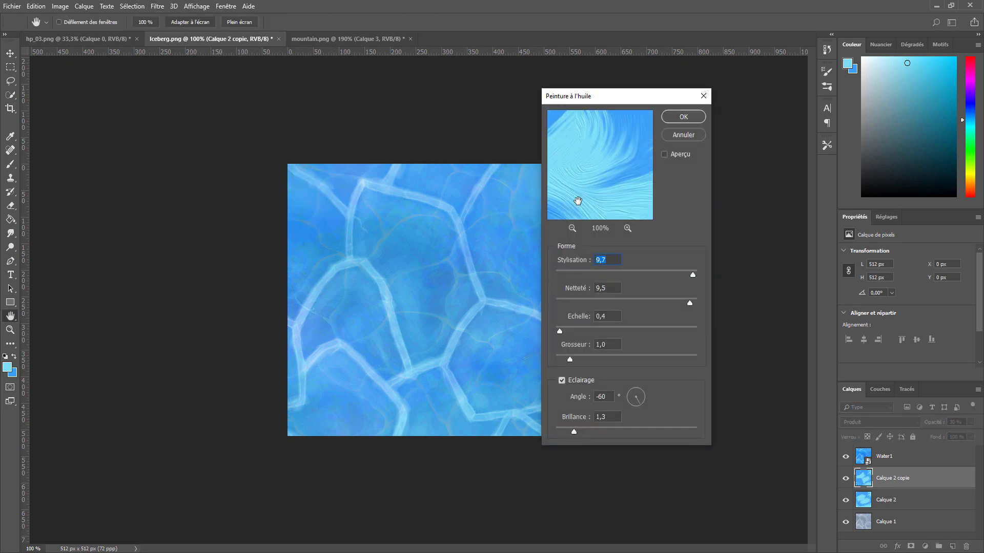
{"action": "left_click_drag", "start_coordinate": [584, 166], "coordinate": [607, 154]}
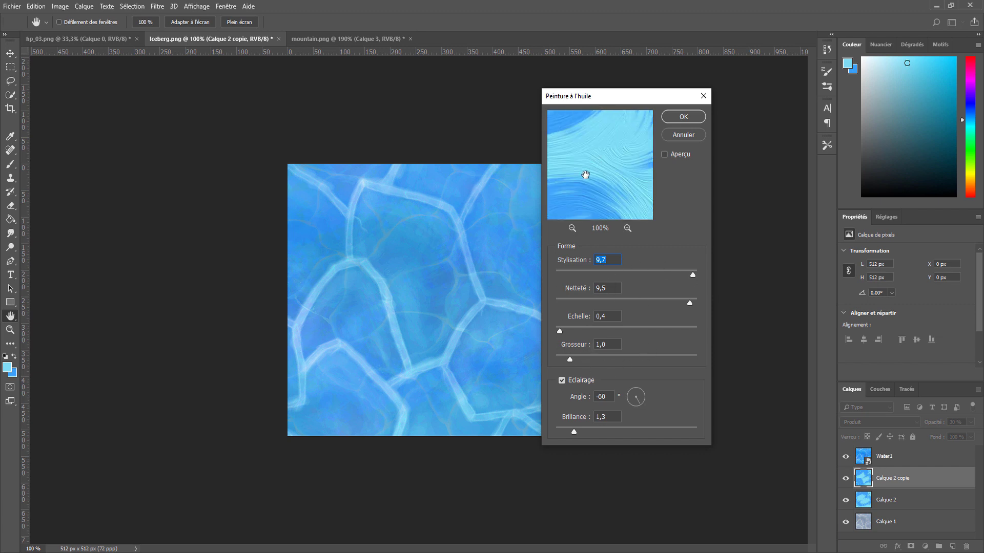
{"action": "mouse_move", "coordinate": [585, 175]}
{"action": "left_mouse_down"}
{"action": "mouse_move", "coordinate": [606, 134]}
{"action": "mouse_move", "coordinate": [575, 177]}
{"action": "mouse_move", "coordinate": [635, 145]}
{"action": "left_mouse_up"}
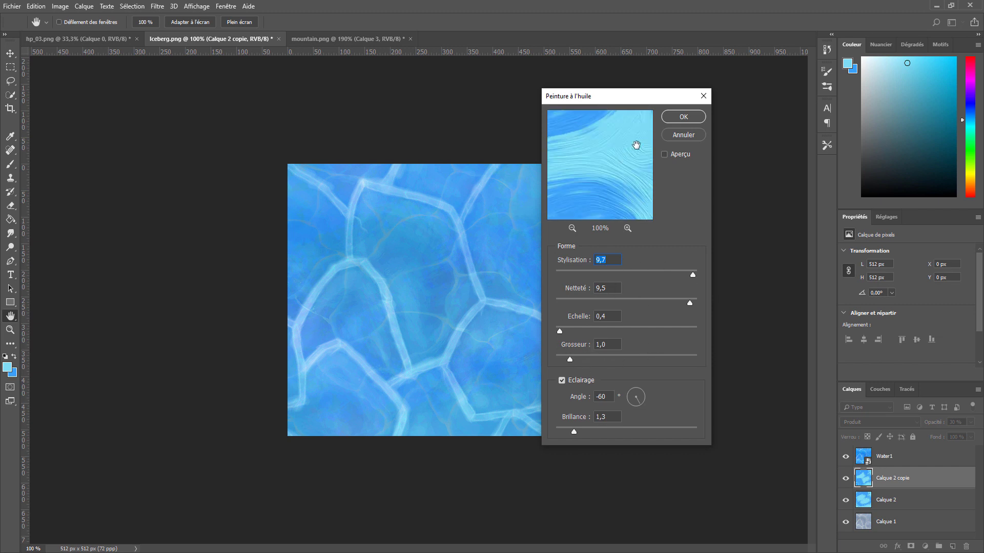
{"action": "left_click", "coordinate": [682, 117]}
{"action": "key", "text": "b"}
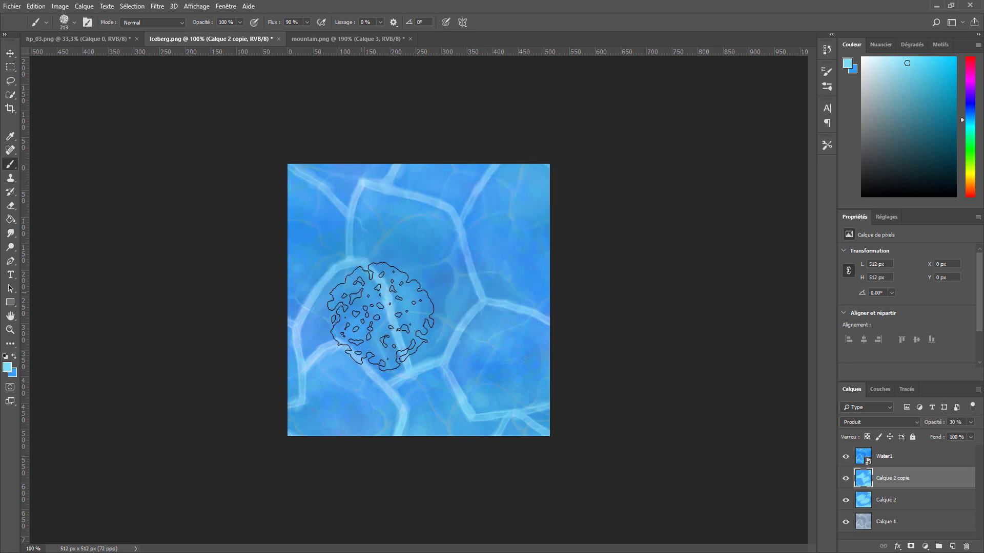
Step: Save the blue water texture as a PNG copy named Water2.png in the MyTextures folder with medium file size
{"action": "left_click", "coordinate": [11, 6]}
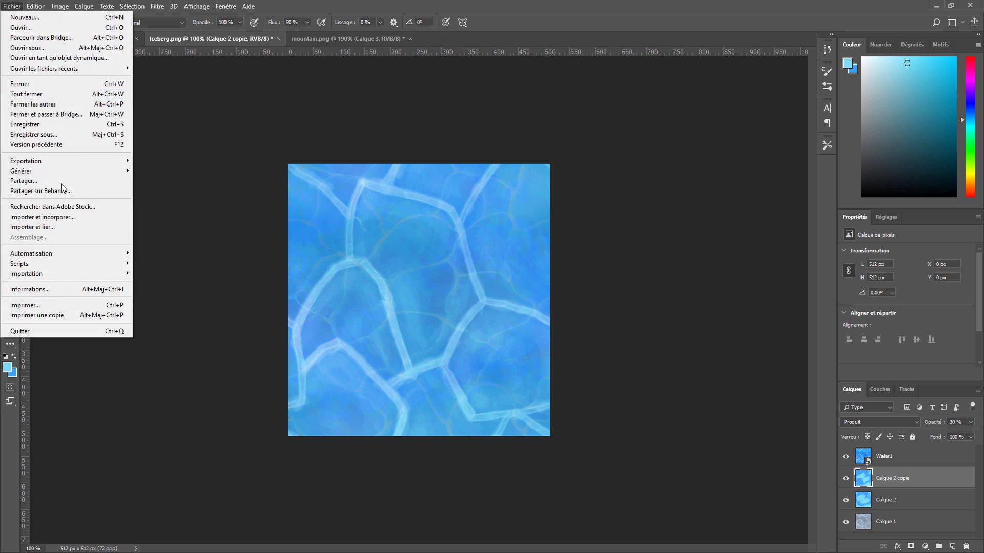
{"action": "left_click", "coordinate": [58, 135]}
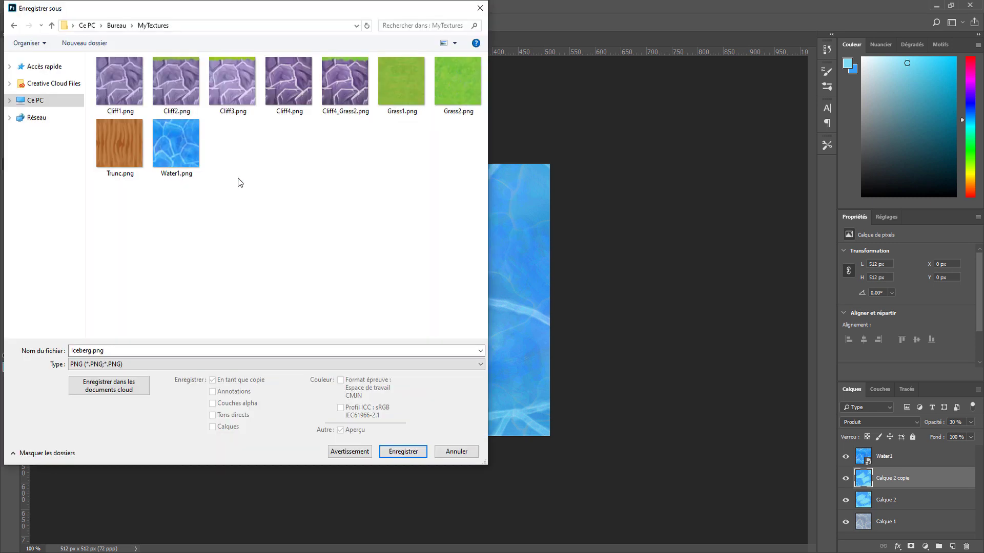
{"action": "left_click", "coordinate": [179, 141]}
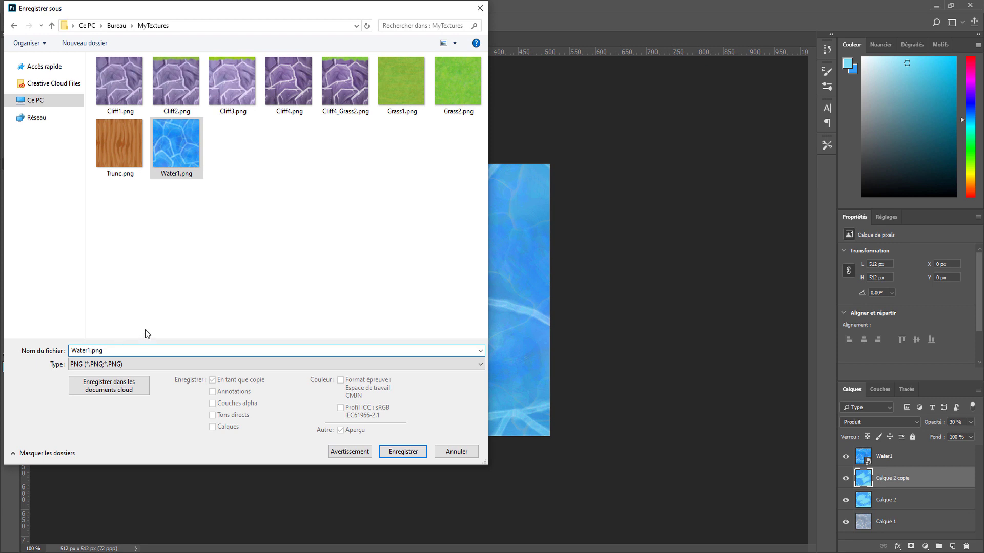
{"action": "key", "text": "BackSpace"}
{"action": "type", "text": "2"}
{"action": "left_click", "coordinate": [403, 452]}
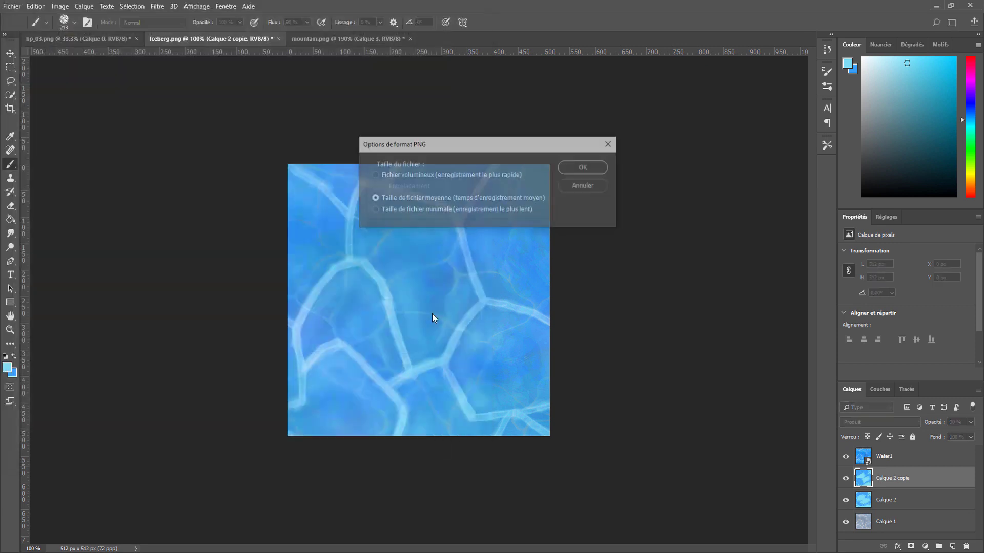
{"action": "left_click", "coordinate": [584, 166]}
Step: Switch to the MyTextures folder, open Water1.png in Photos and compare it repeatedly with Water2.png, then close the viewer
{"action": "key", "text": "alt+Tab"}
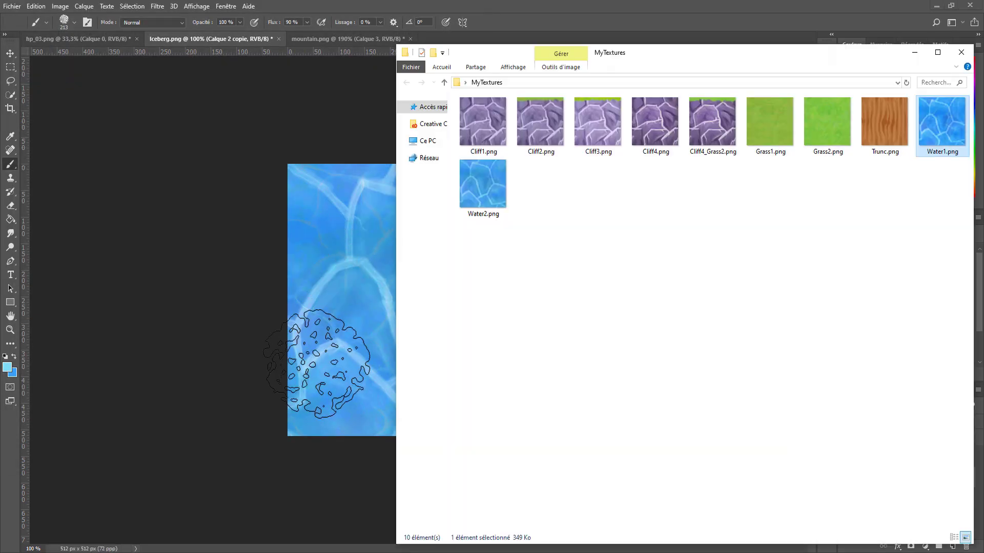
{"action": "double_click", "coordinate": [941, 125]}
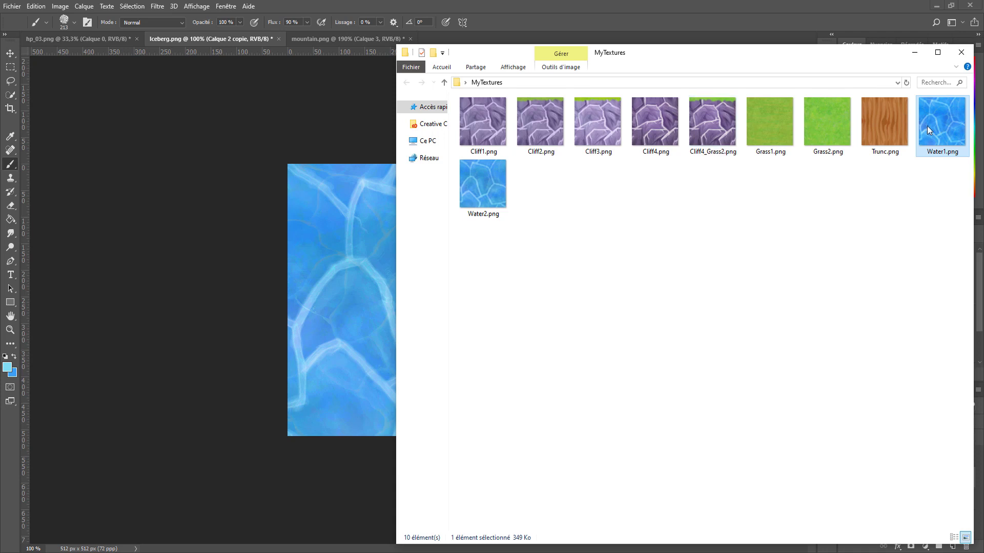
{"action": "key", "text": "Right"}
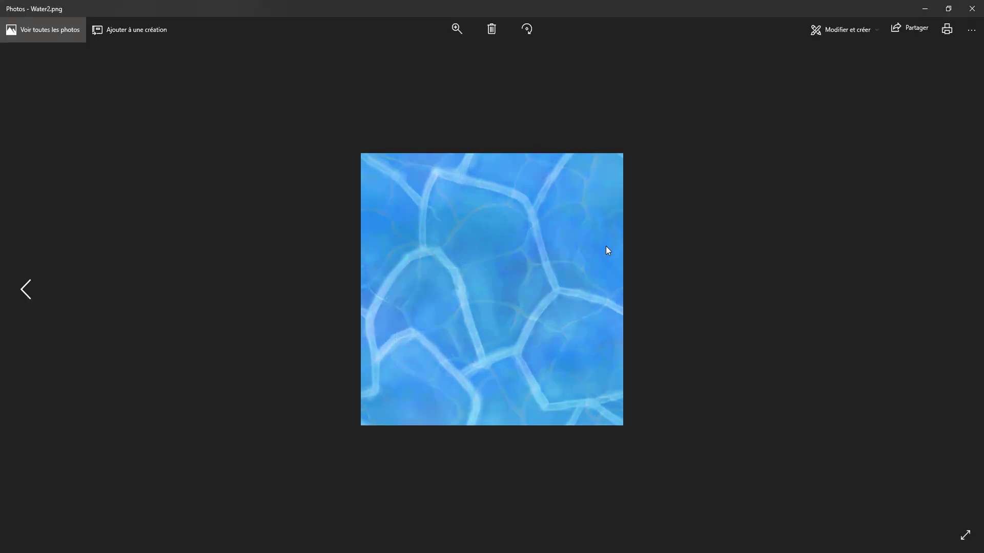
{"action": "key", "text": "Left"}
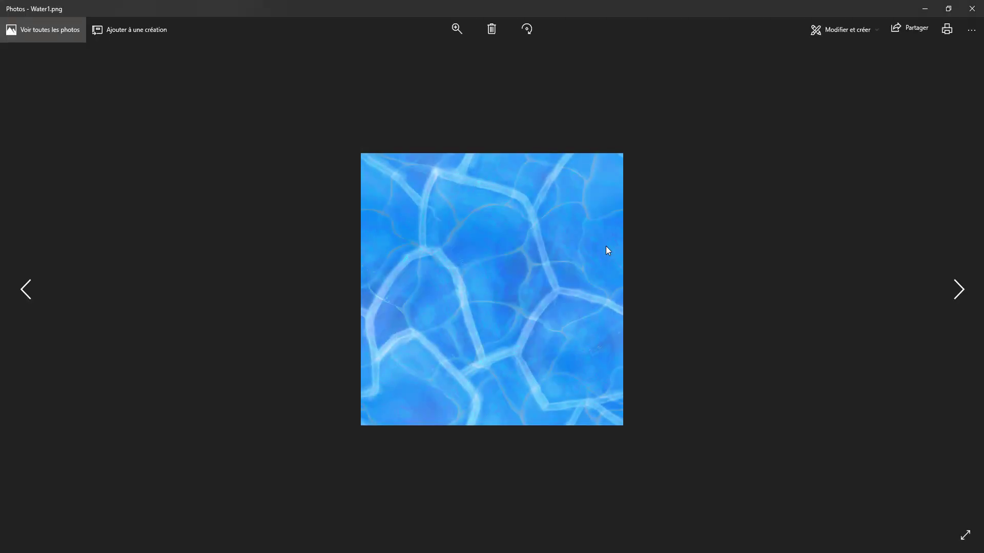
{"action": "key", "text": "Right"}
{"action": "key", "text": "Left"}
{"action": "key", "text": "Right"}
{"action": "key", "text": "Left"}
{"action": "key", "text": "Right"}
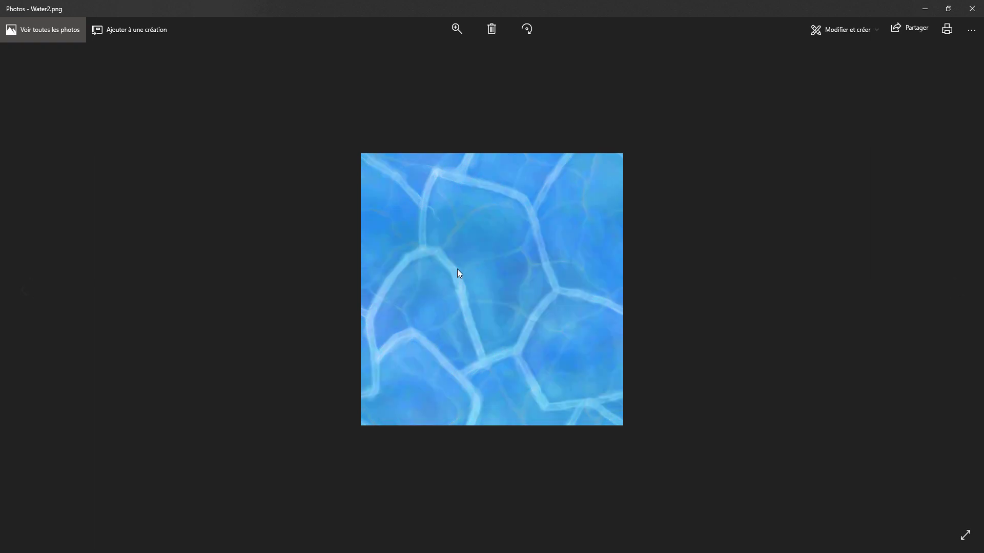
{"action": "key", "text": "Left"}
{"action": "key", "text": "Right"}
{"action": "key", "text": "Left"}
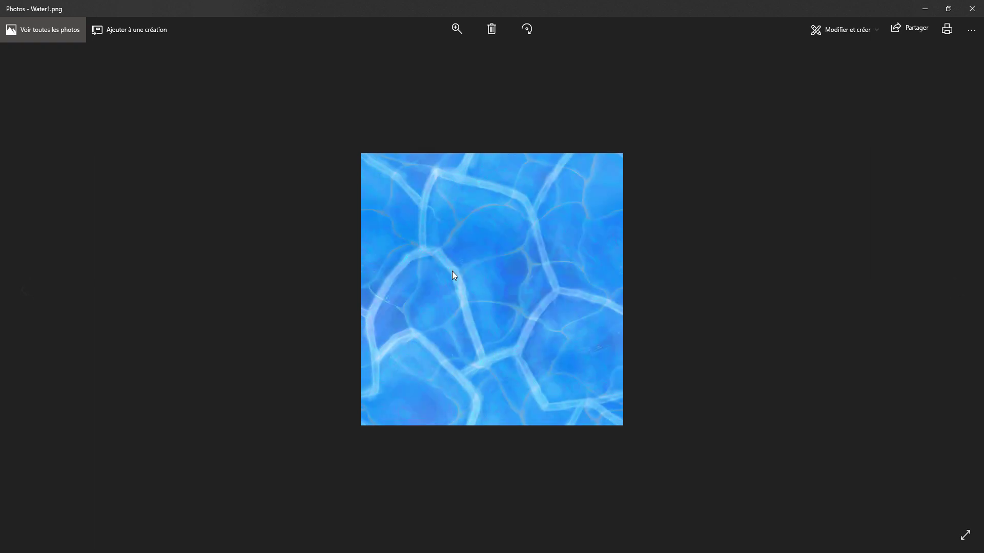
{"action": "key", "text": "Right"}
{"action": "key", "text": "Left"}
{"action": "key", "text": "Right"}
{"action": "key", "text": "Left"}
{"action": "key", "text": "Right"}
{"action": "key", "text": "Left"}
{"action": "key", "text": "Right"}
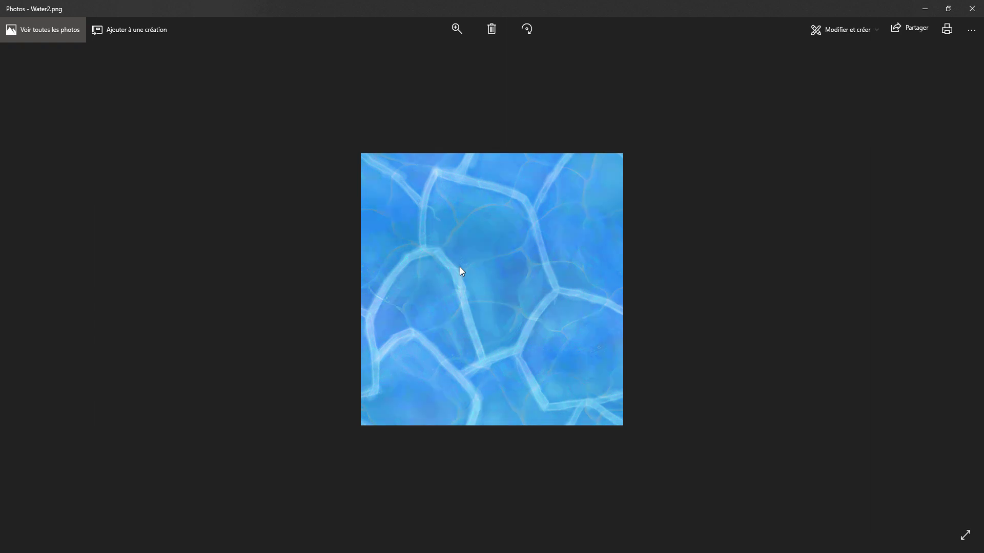
{"action": "key", "text": "Left"}
{"action": "left_click", "coordinate": [972, 8]}
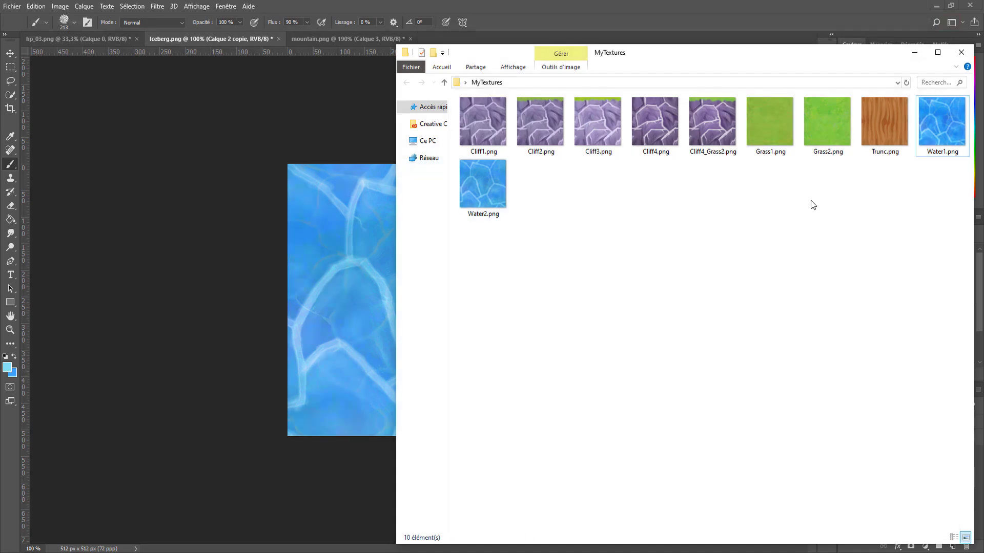
Step: View Cliff3.png in Photos and compare Cliff4.png with Cliff4_Grass2.png, closing the viewer when done
{"action": "double_click", "coordinate": [610, 122]}
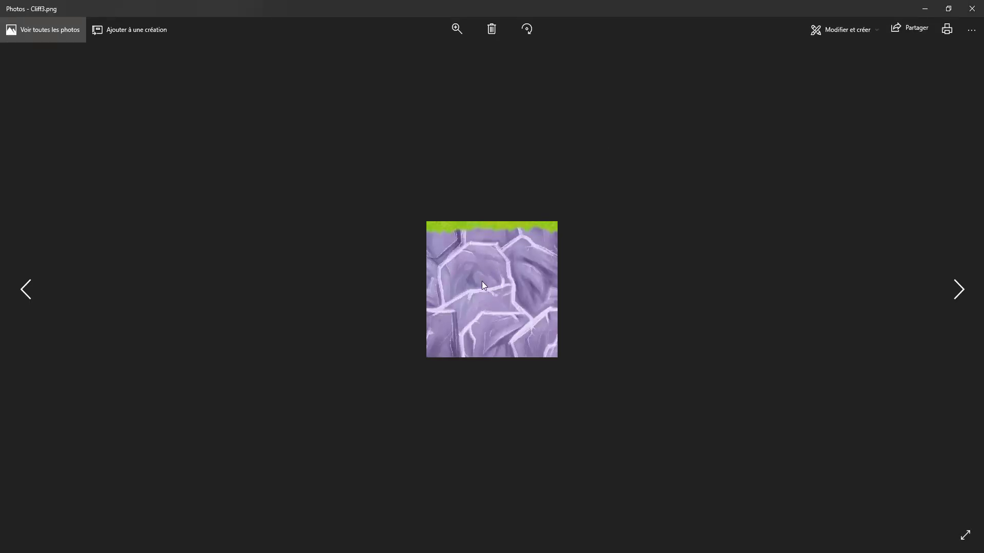
{"action": "key", "text": "Right"}
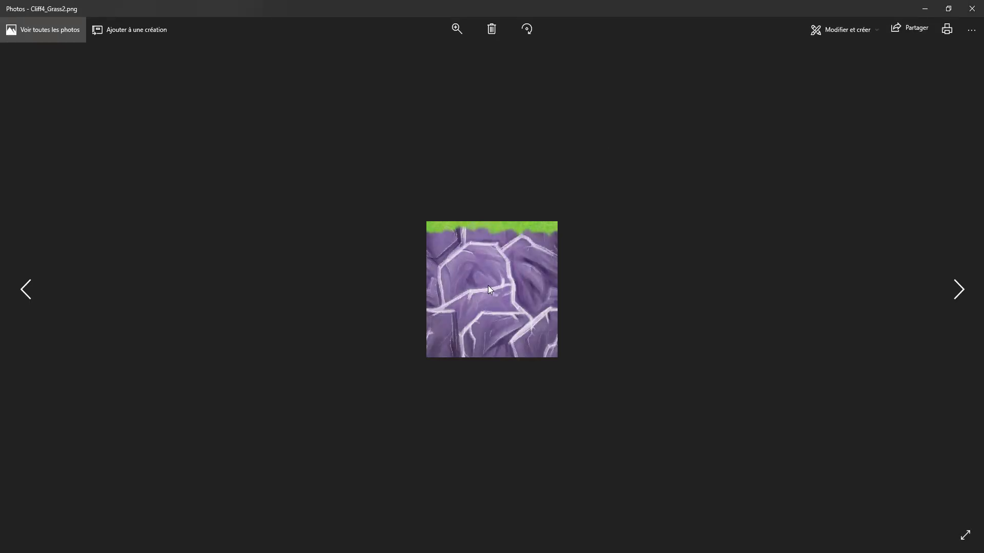
{"action": "key", "text": "Left"}
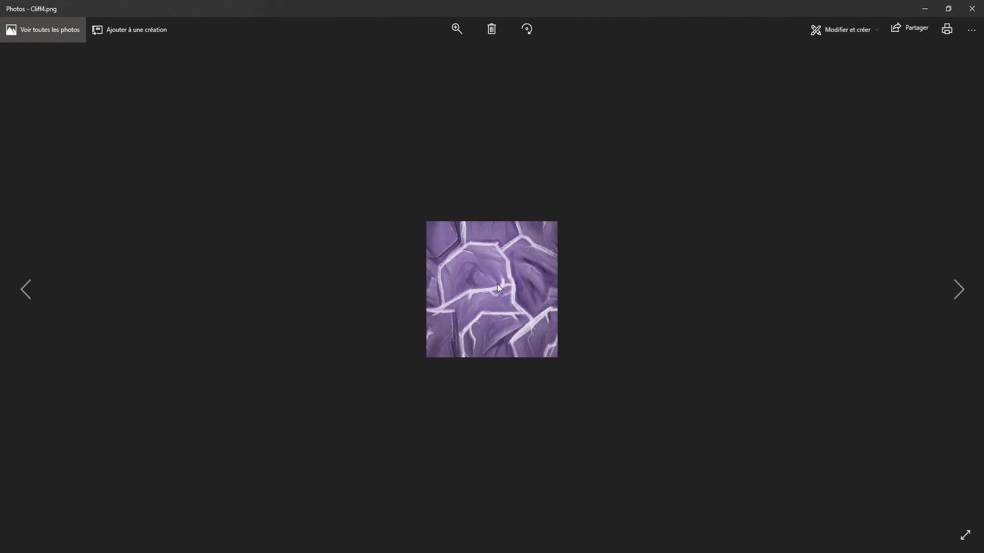
{"action": "key", "text": "Right"}
{"action": "key", "text": "Left"}
{"action": "left_click", "coordinate": [972, 8]}
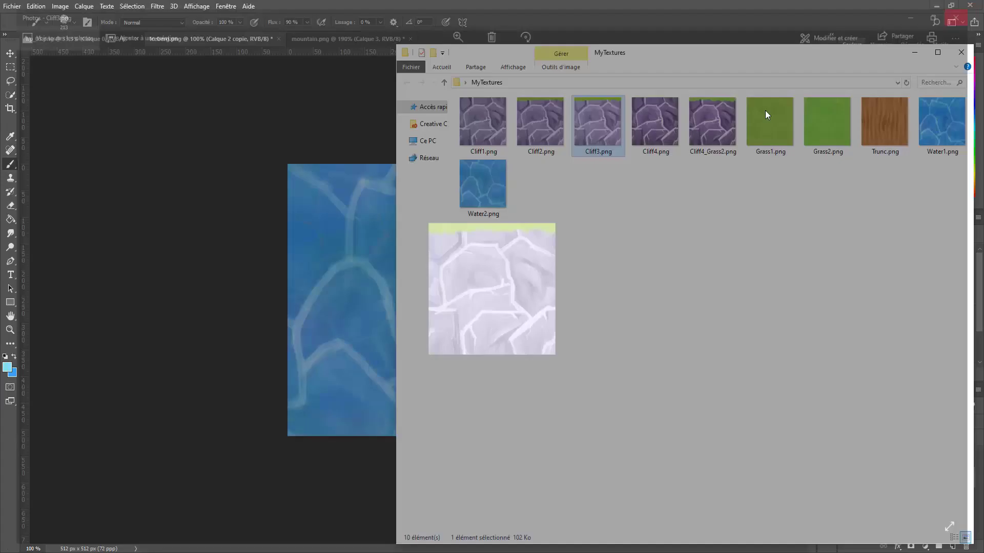
Step: Reposition the MyTextures window over the canvas and look over the saved cliff, grass, trunk and water textures
{"action": "left_click_drag", "start_coordinate": [730, 57], "coordinate": [579, 57]}
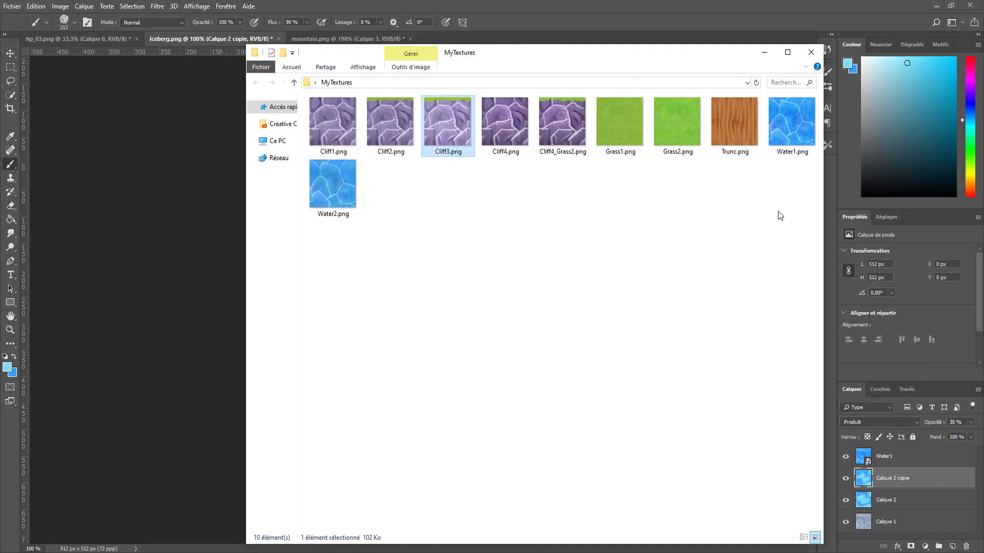
{"action": "left_click", "coordinate": [740, 132]}
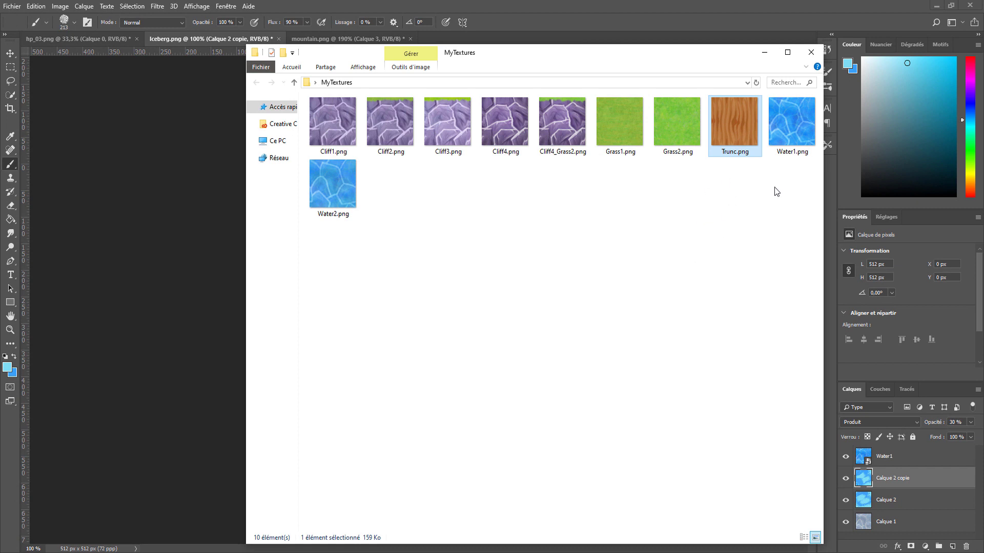
{"action": "left_click_drag", "start_coordinate": [776, 191], "coordinate": [334, 112]}
{"action": "left_click", "coordinate": [438, 185]}
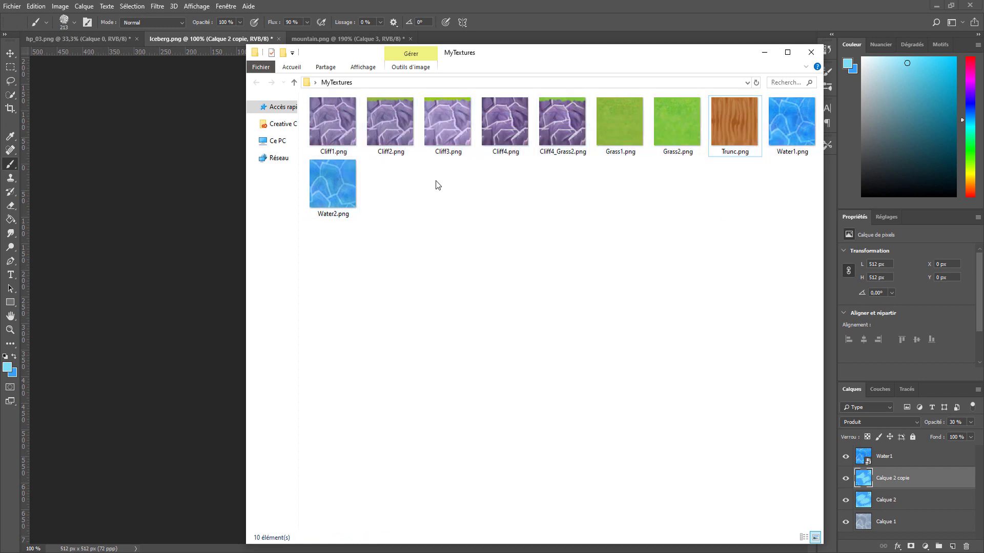
{"action": "left_click_drag", "start_coordinate": [337, 251], "coordinate": [804, 118]}
{"action": "left_click", "coordinate": [782, 193]}
Step: Bring up the dlTextures folder and place its window below the MyTextures files to compare the downloaded originals with the recolored versions
{"action": "left_click", "coordinate": [289, 499]}
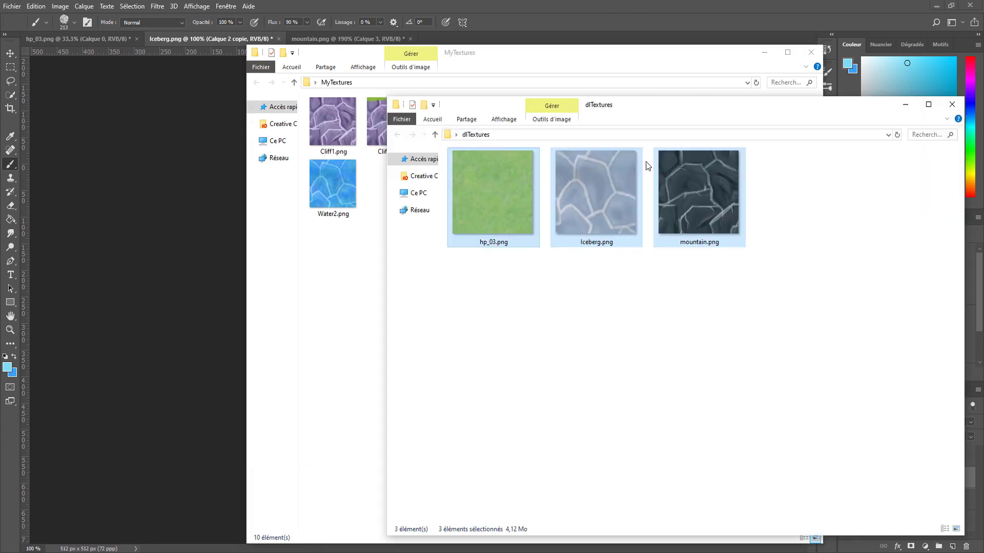
{"action": "left_click_drag", "start_coordinate": [672, 109], "coordinate": [547, 229]}
{"action": "left_click", "coordinate": [609, 327]}
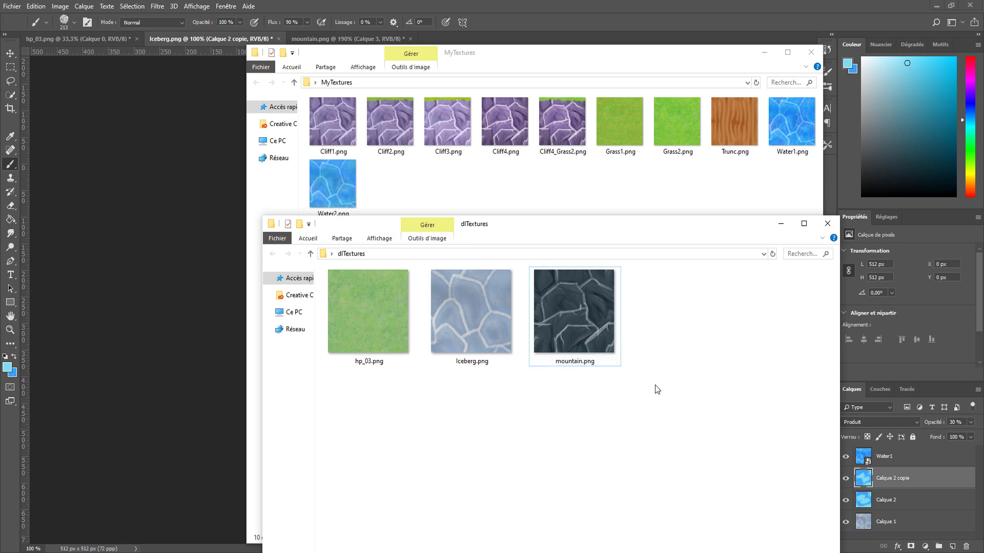
{"action": "left_click_drag", "start_coordinate": [713, 394], "coordinate": [530, 340]}
{"action": "left_click_drag", "start_coordinate": [330, 269], "coordinate": [320, 263]}
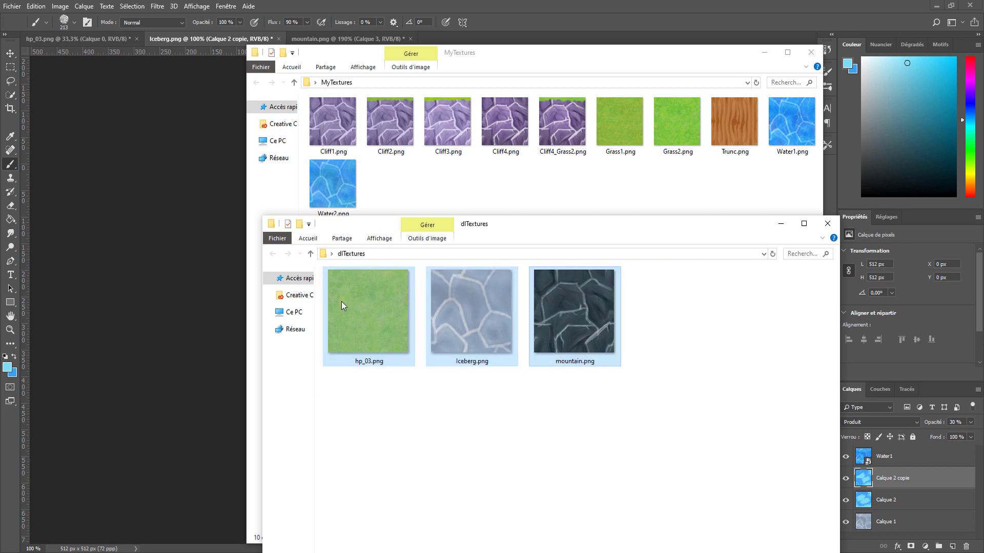
{"action": "left_click", "coordinate": [659, 405]}
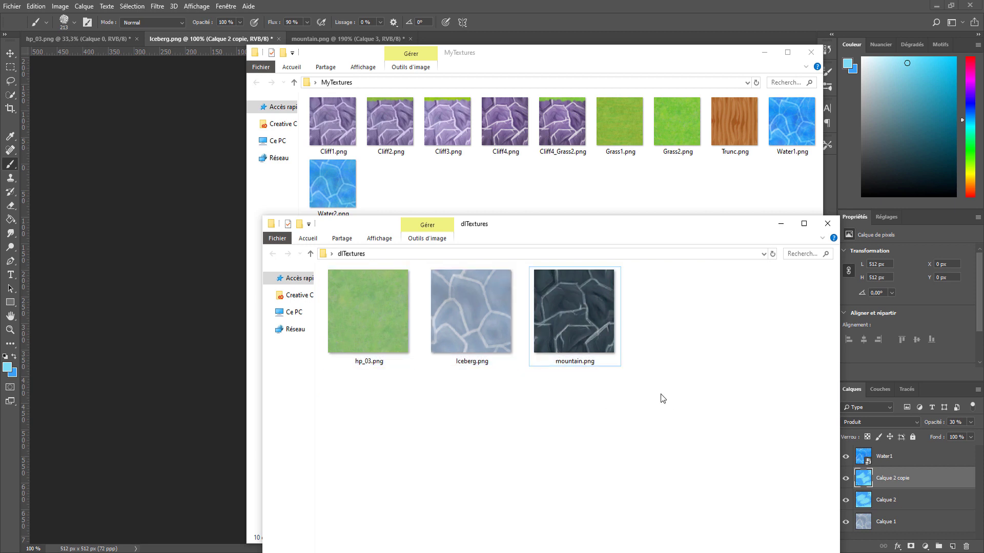
Step: Return to the MyTextures folder and enlarge its file thumbnails to review the complete texture set
{"action": "left_click", "coordinate": [586, 180]}
{"action": "left_click_drag", "start_coordinate": [307, 258], "coordinate": [796, 151]}
{"action": "left_click", "coordinate": [597, 250]}
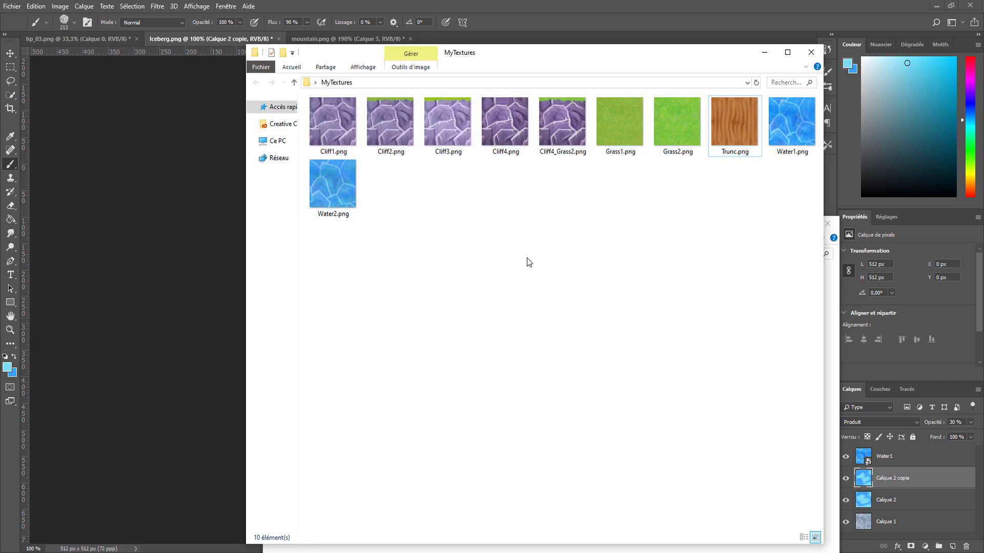
{"action": "scroll", "coordinate": [531, 276], "scroll_direction": "up", "scroll_amount": 3}
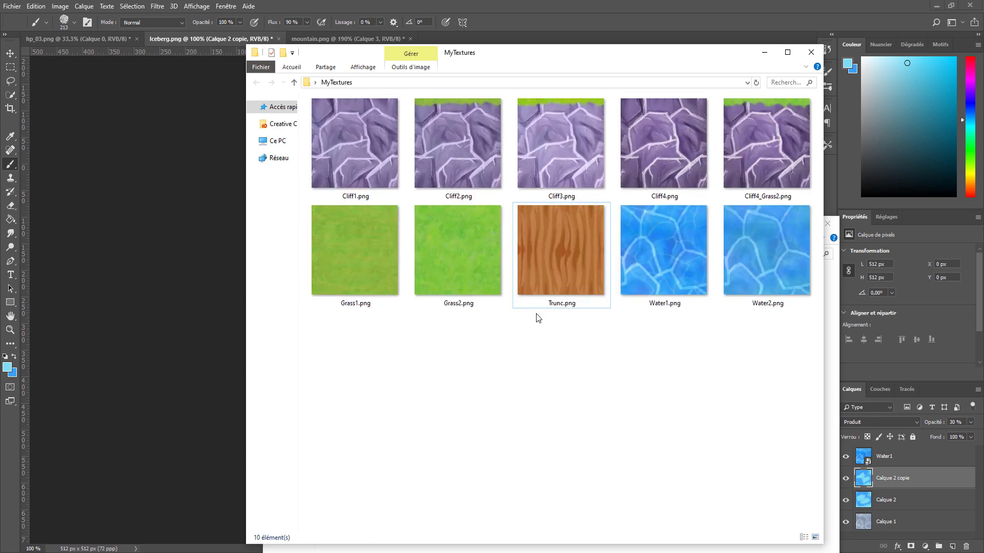
{"action": "scroll", "coordinate": [536, 313], "scroll_direction": "down", "scroll_amount": 1}
{"action": "scroll", "coordinate": [536, 314], "scroll_direction": "up", "scroll_amount": 1}
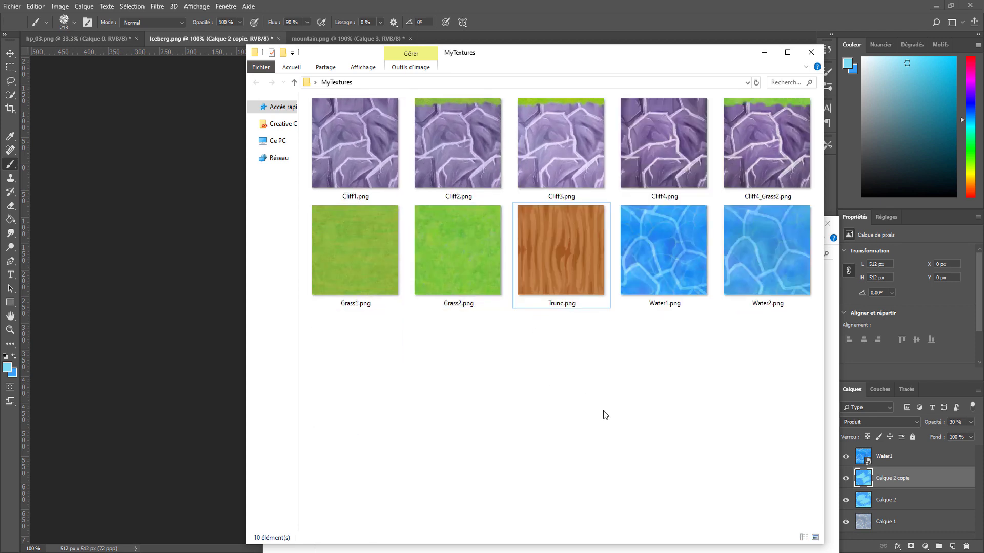